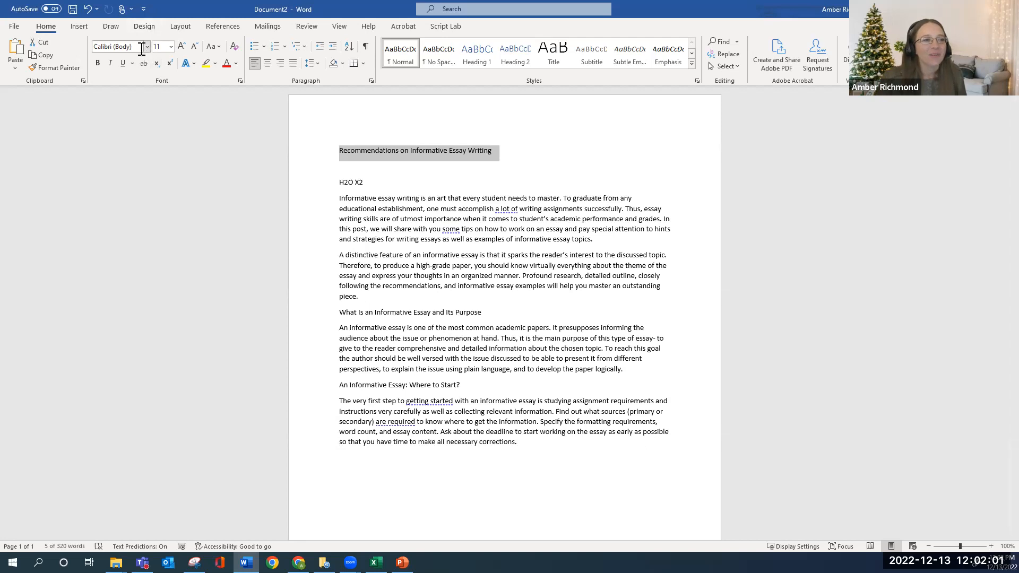
Change the font of the title "Recommendations on Informative Essay Writing" to Times New Roman
{"action": "left_click", "coordinate": [147, 46]}
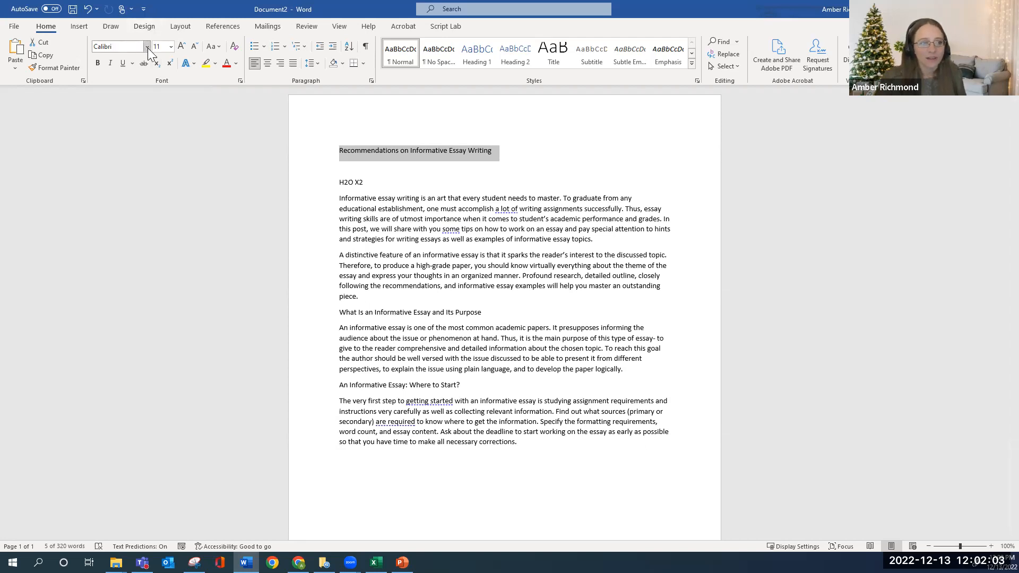
{"action": "scroll", "coordinate": [175, 211], "scroll_direction": "down", "scroll_amount": 15}
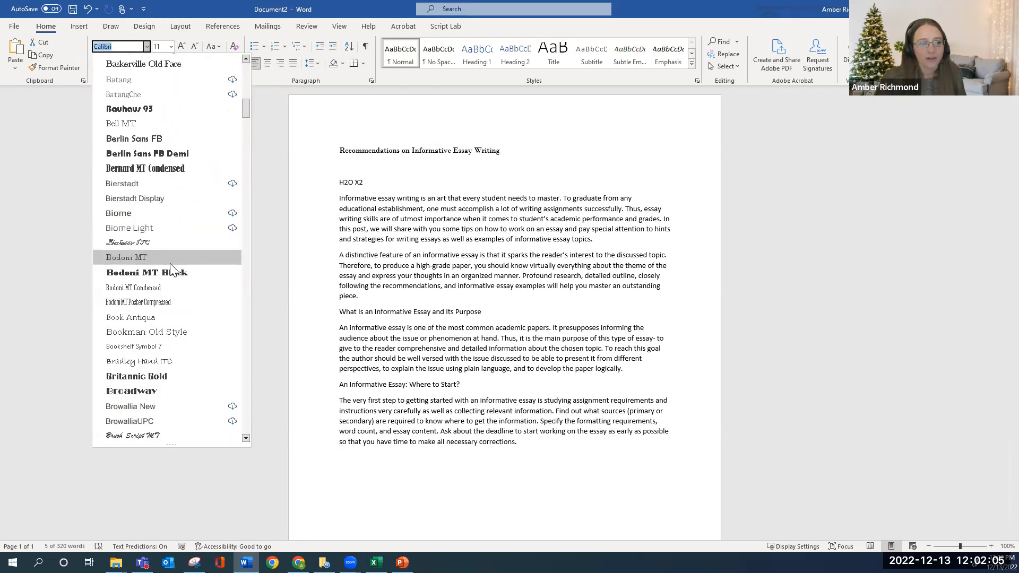
{"action": "scroll", "coordinate": [171, 119], "scroll_direction": "up", "scroll_amount": 10}
{"action": "scroll", "coordinate": [171, 118], "scroll_direction": "up", "scroll_amount": 3}
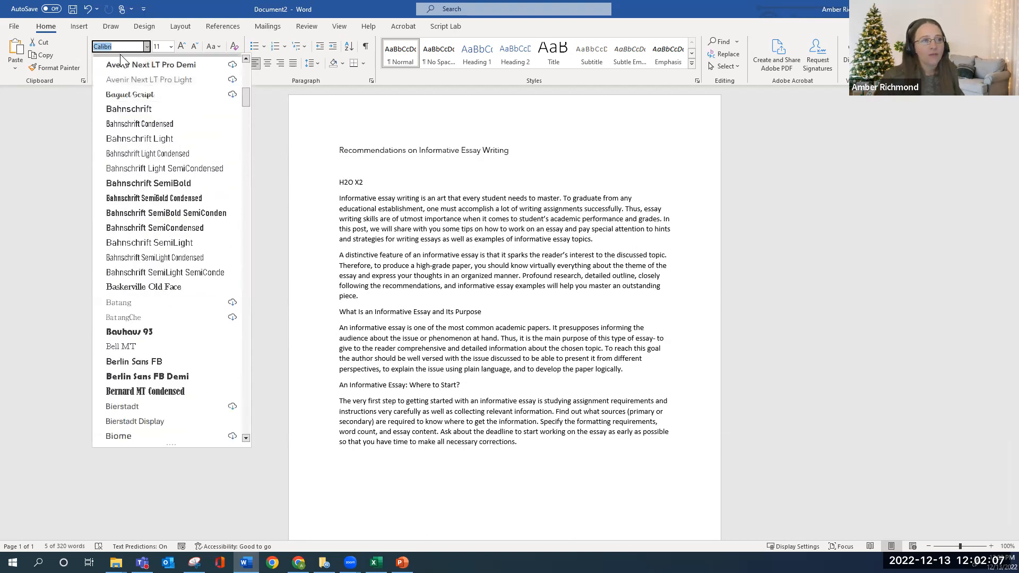
{"action": "left_click", "coordinate": [118, 51]}
{"action": "key", "text": "BackSpace"}
{"action": "key", "text": "BackSpace"}
{"action": "key", "text": "BackSpace"}
{"action": "key", "text": "BackSpace"}
{"action": "key", "text": "BackSpace"}
{"action": "key", "text": "BackSpace"}
{"action": "key", "text": "BackSpace"}
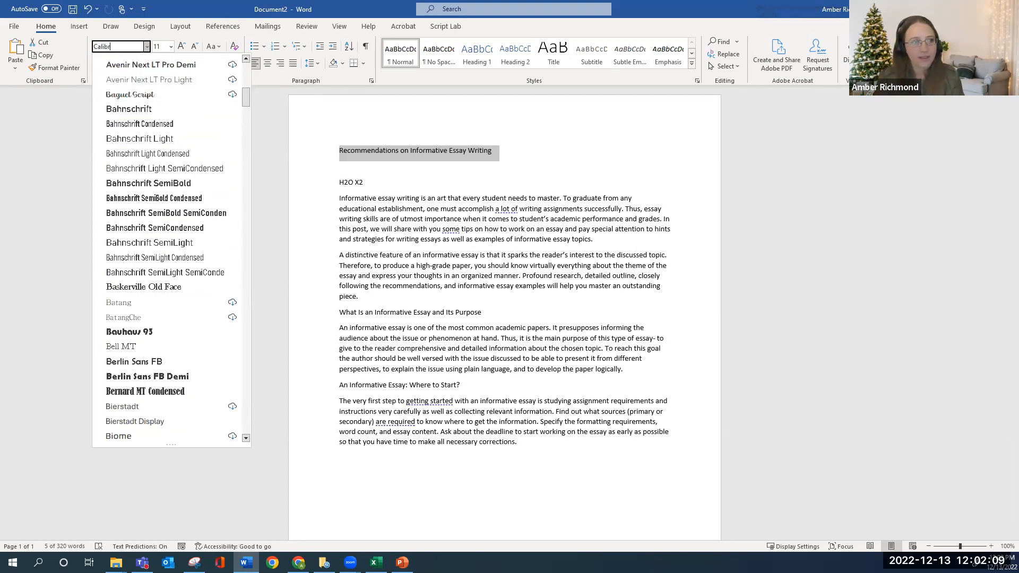
{"action": "type", "text": "T"}
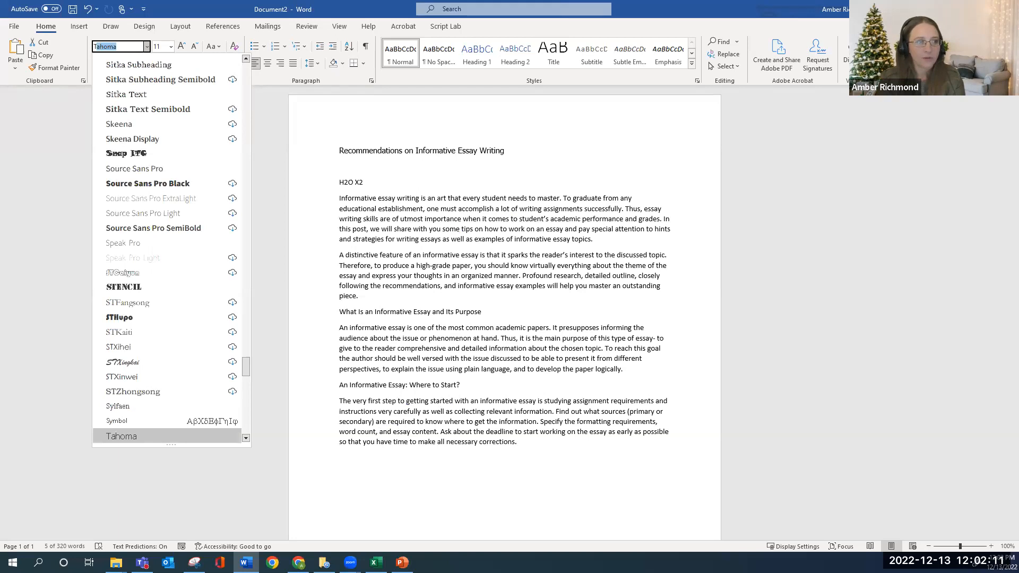
{"action": "type", "text": "imes New R"}
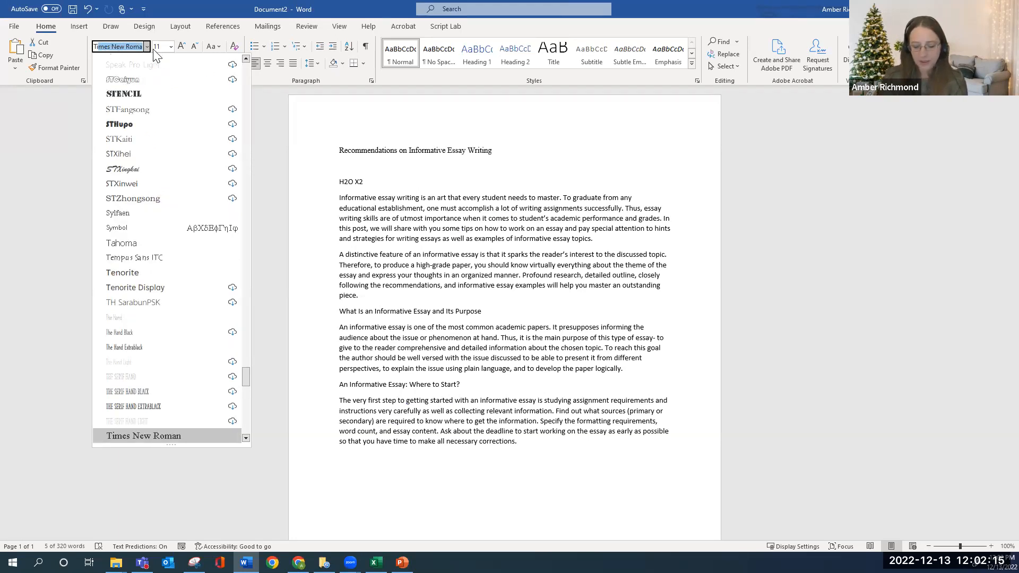
{"action": "key", "text": "Return"}
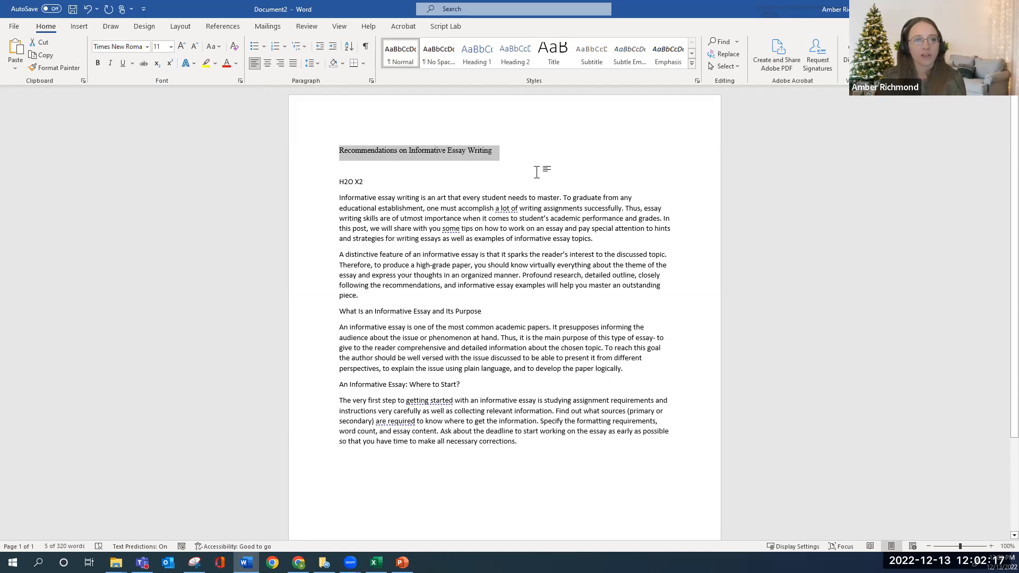
Browse the available fonts and change the essay title's font to Castellar
{"action": "left_click", "coordinate": [148, 47]}
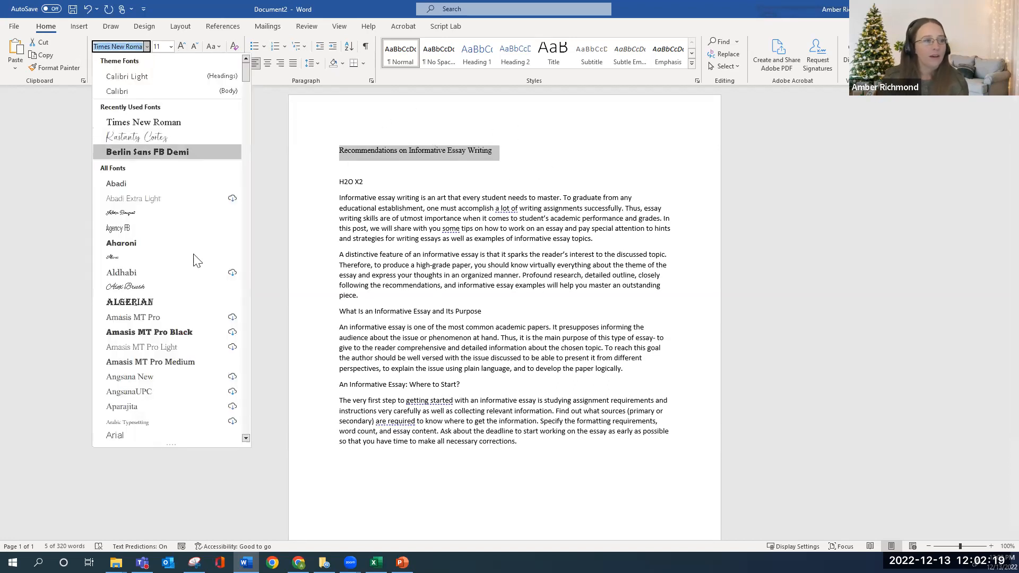
{"action": "scroll", "coordinate": [180, 298], "scroll_direction": "down", "scroll_amount": 20}
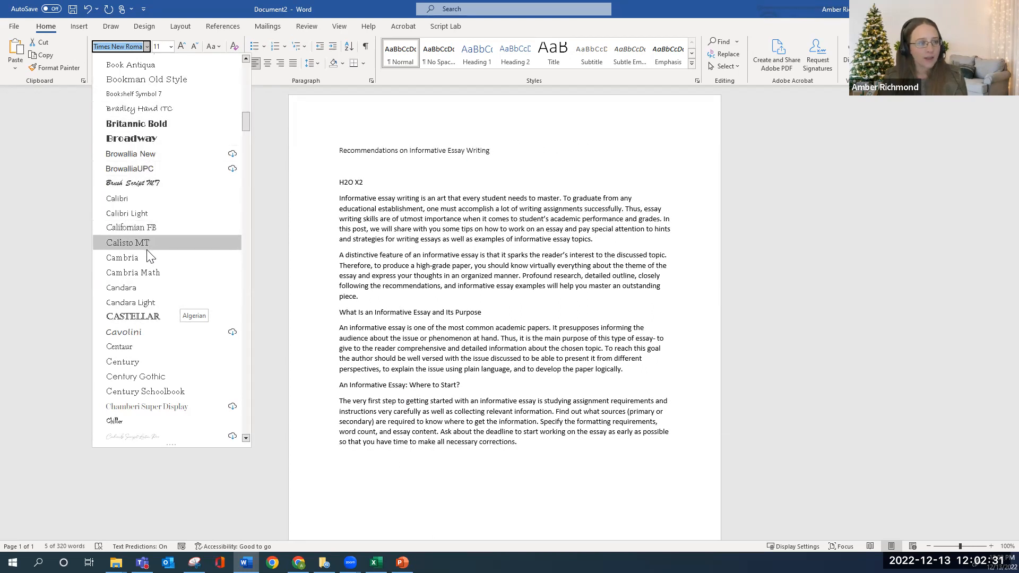
{"action": "key", "text": "Escape"}
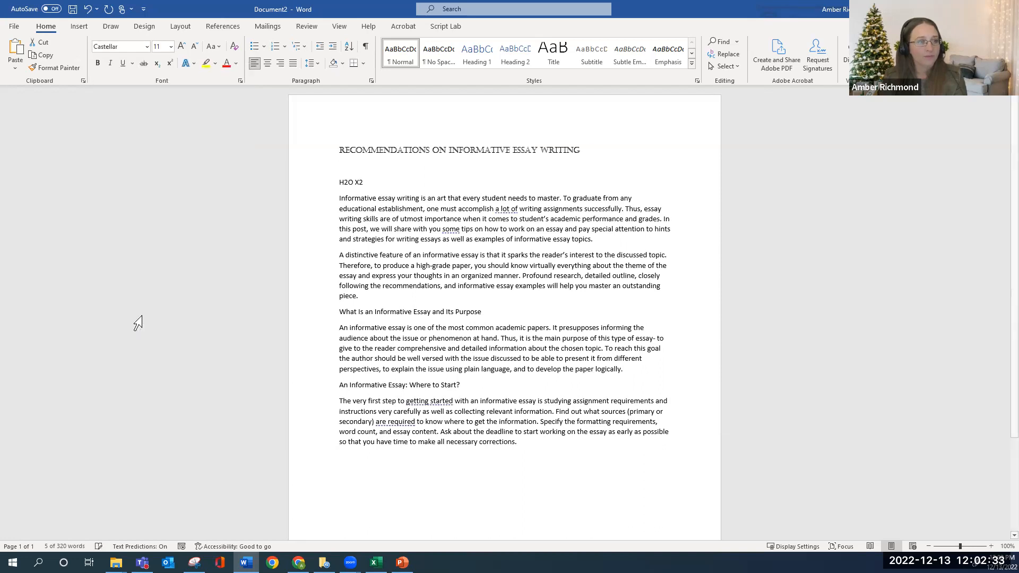
Enlarge the essay title to font size 112 and set it back to 11
{"action": "left_click", "coordinate": [171, 47]}
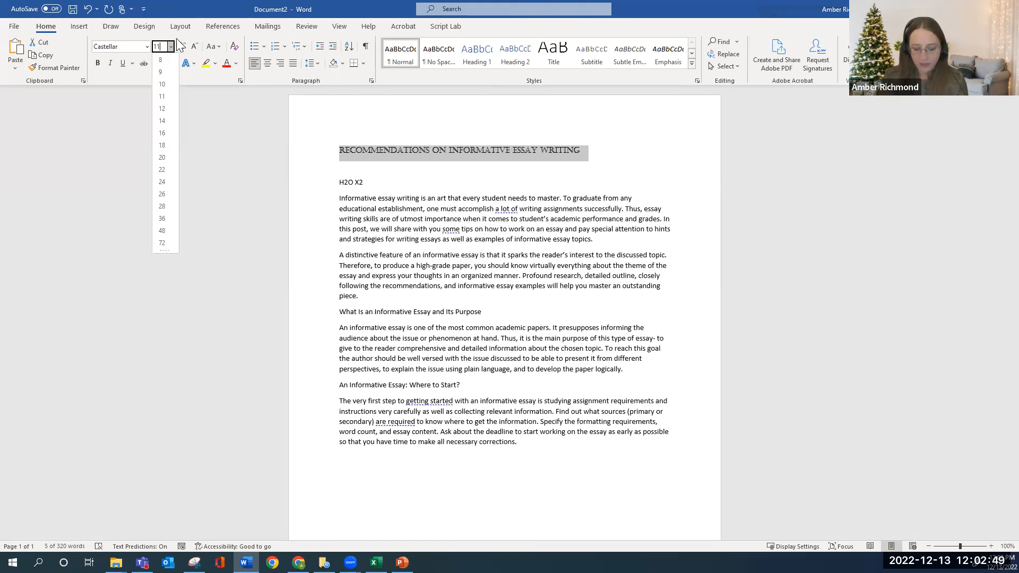
{"action": "key", "text": "BackSpace"}
{"action": "key", "text": "BackSpace"}
{"action": "type", "text": "112"}
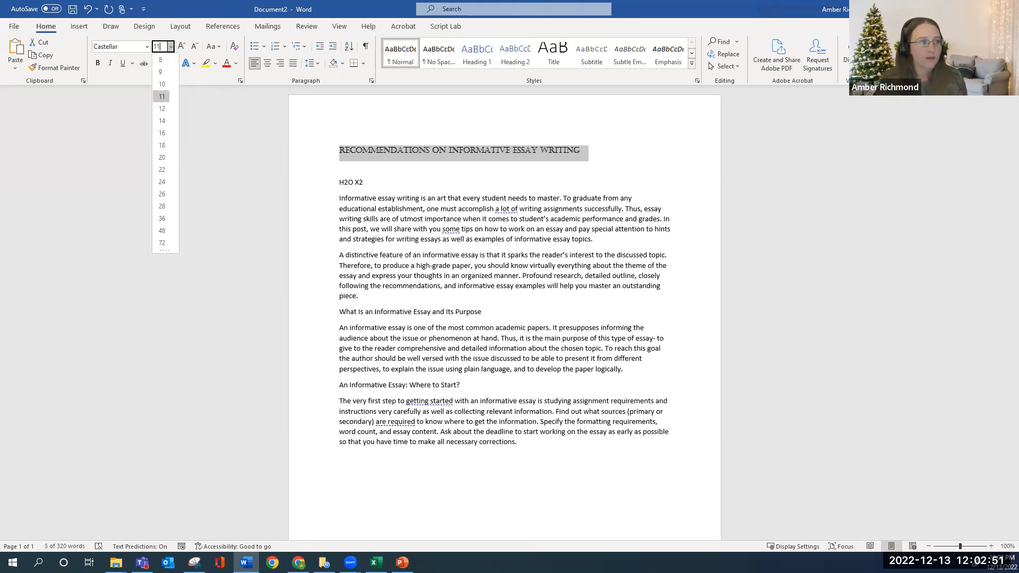
{"action": "key", "text": "Return"}
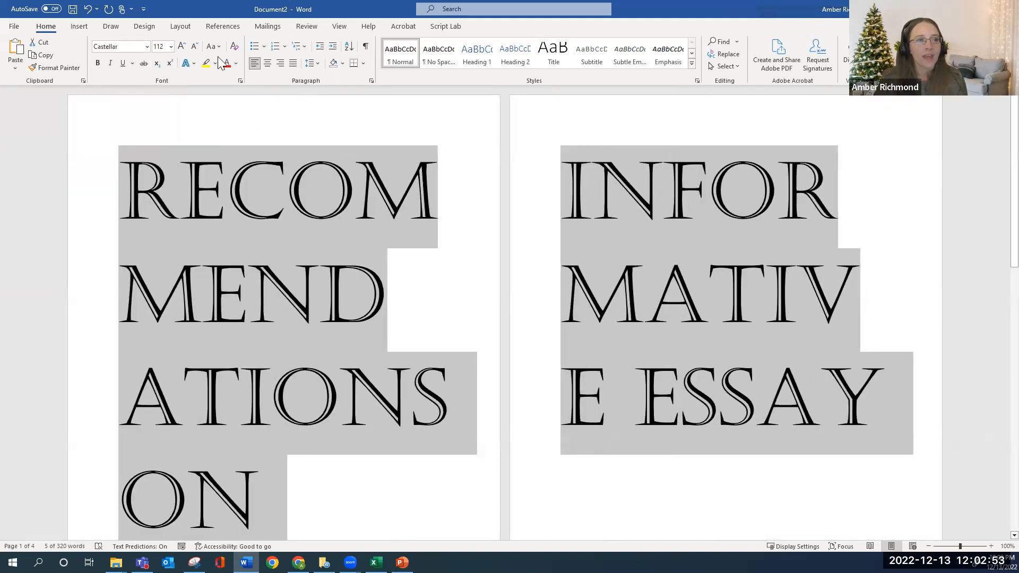
{"action": "left_click", "coordinate": [171, 46]}
{"action": "left_click", "coordinate": [162, 96]}
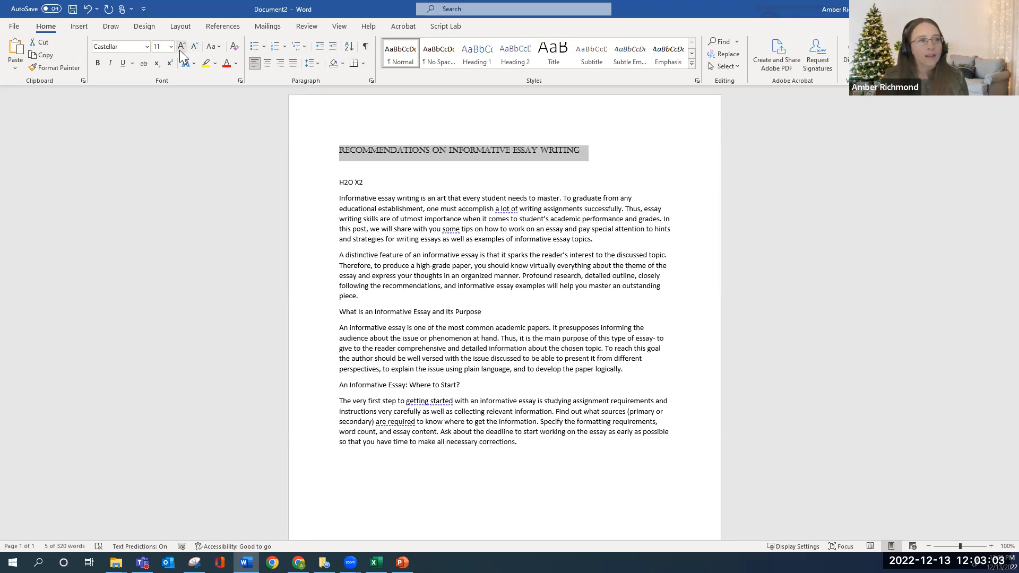
Increase the essay title's font size repeatedly, one increment at a time
{"action": "left_click", "coordinate": [179, 50]}
{"action": "left_click", "coordinate": [180, 49]}
{"action": "left_click", "coordinate": [180, 50]}
{"action": "left_click", "coordinate": [179, 50]}
{"action": "left_click", "coordinate": [180, 50]}
{"action": "left_click", "coordinate": [180, 50]}
{"action": "left_click", "coordinate": [179, 50]}
{"action": "left_click", "coordinate": [179, 50]}
{"action": "left_click", "coordinate": [179, 50]}
Decrease the essay title's font size in increments until it is 12
{"action": "left_click", "coordinate": [197, 48]}
{"action": "left_click", "coordinate": [197, 48]}
{"action": "left_click", "coordinate": [197, 48]}
{"action": "left_click", "coordinate": [197, 47]}
{"action": "left_click", "coordinate": [197, 48]}
{"action": "left_click", "coordinate": [197, 48]}
{"action": "left_click", "coordinate": [197, 47]}
{"action": "left_click", "coordinate": [196, 49]}
{"action": "left_click", "coordinate": [181, 48]}
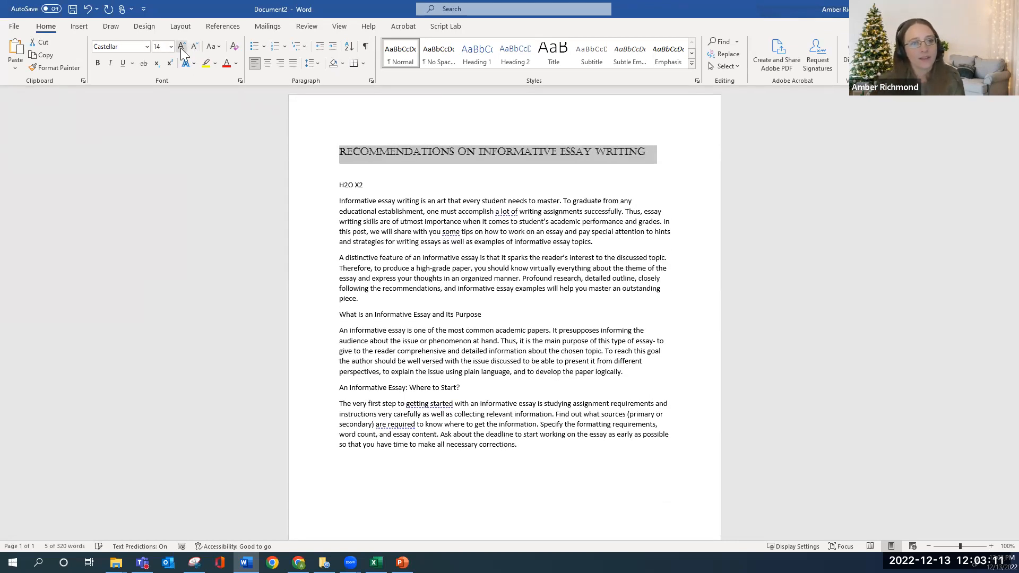
{"action": "left_click", "coordinate": [197, 48]}
Grow and shrink the essay title's font by single increments, finishing at size 14
{"action": "left_click", "coordinate": [171, 47]}
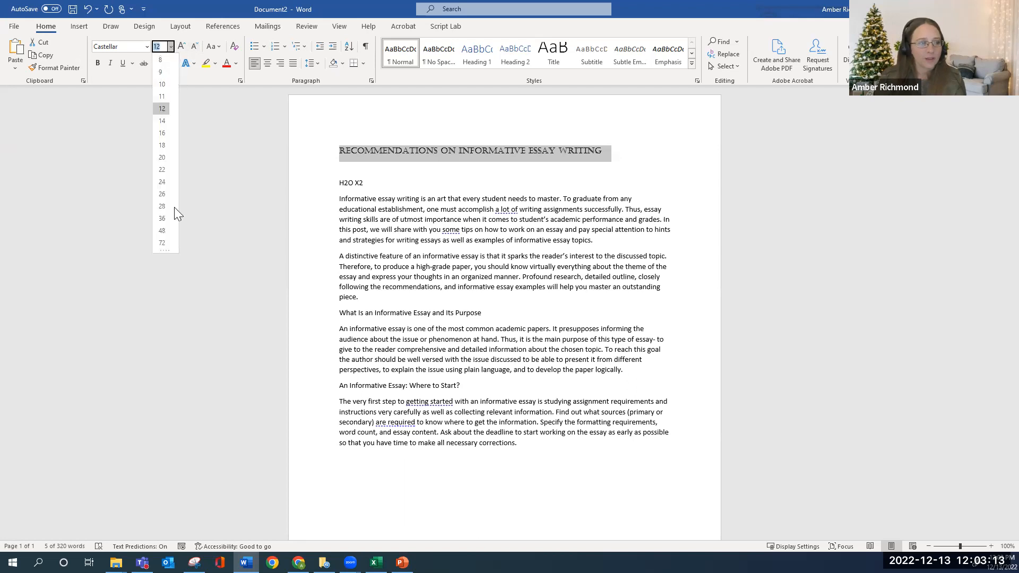
{"action": "left_click", "coordinate": [184, 45]}
{"action": "left_click", "coordinate": [182, 46]}
{"action": "left_click", "coordinate": [196, 47]}
{"action": "left_click", "coordinate": [183, 45]}
{"action": "left_click", "coordinate": [196, 47]}
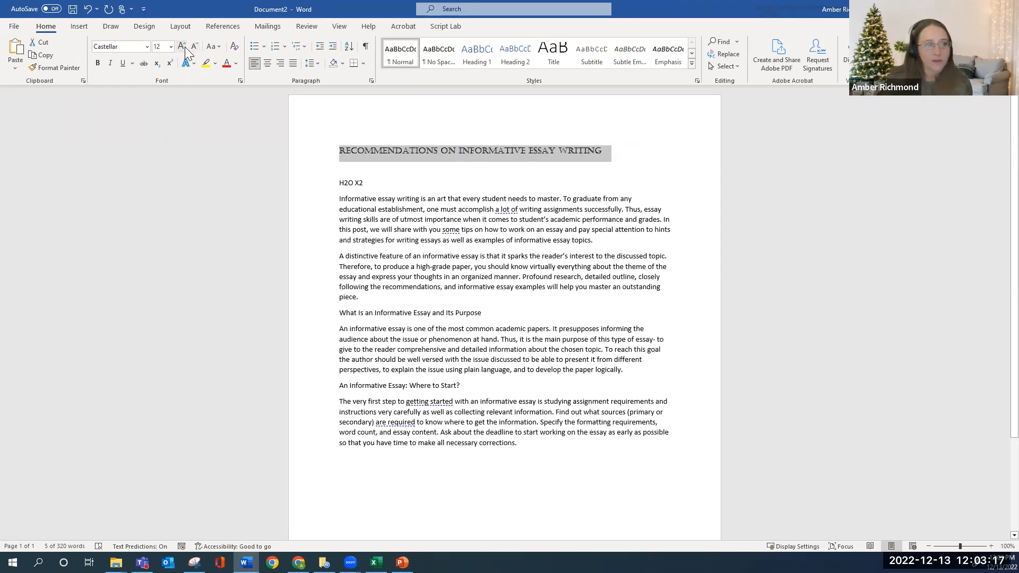
{"action": "left_click", "coordinate": [185, 46]}
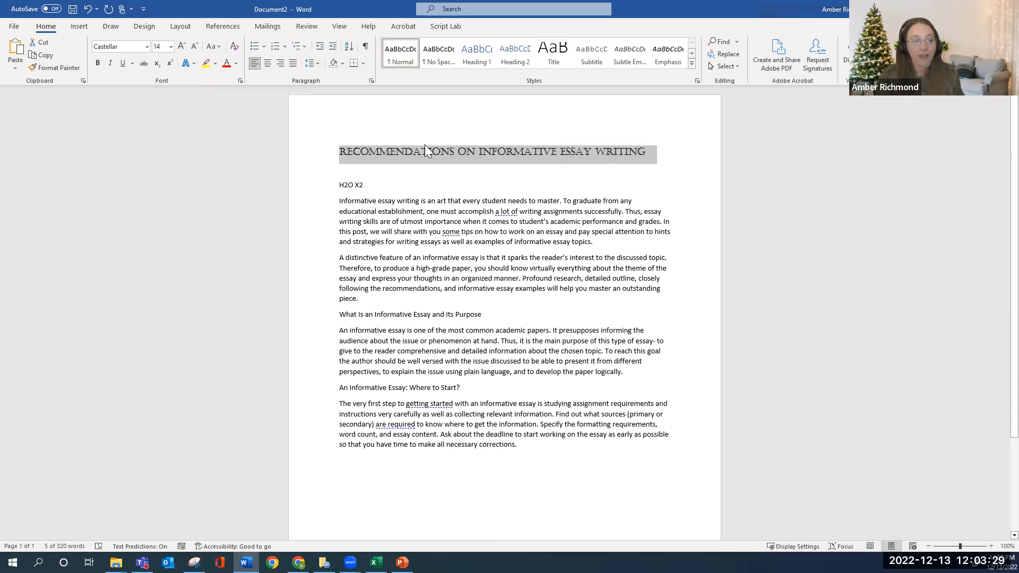
Try sentence case on the essay title and set its font to the Calibri body font
{"action": "left_click", "coordinate": [217, 47]}
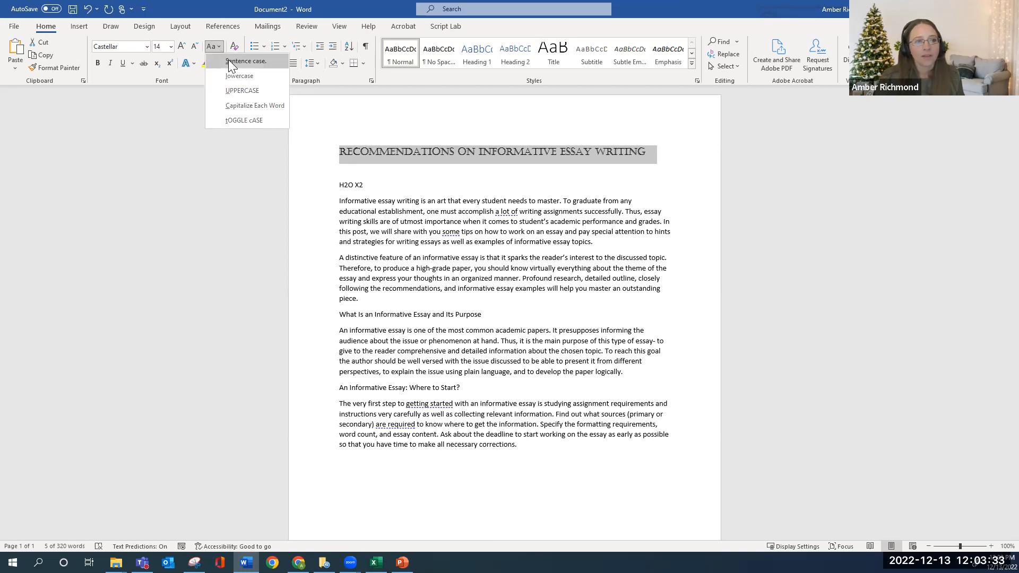
{"action": "left_click", "coordinate": [239, 63]}
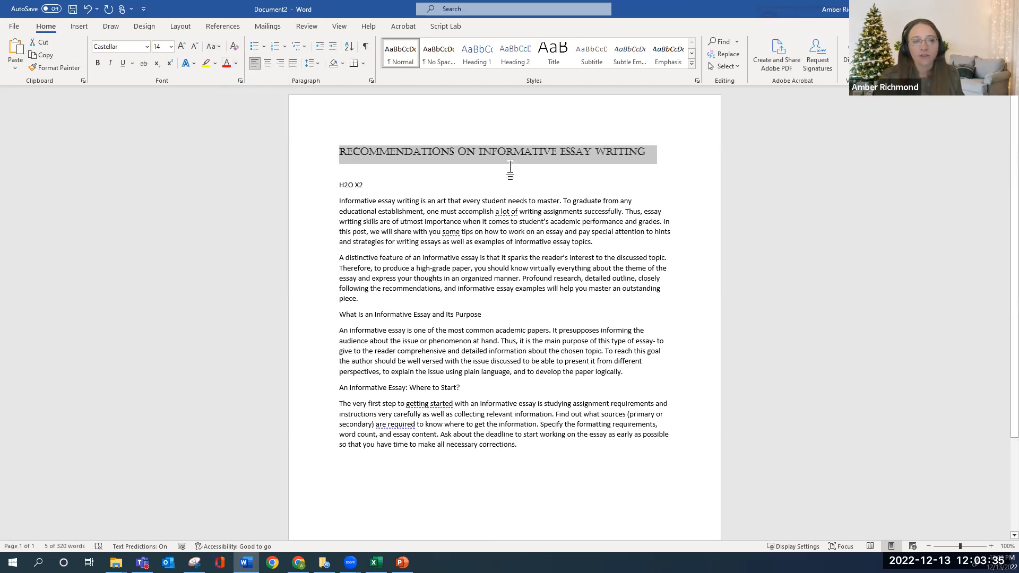
{"action": "left_click", "coordinate": [146, 47]}
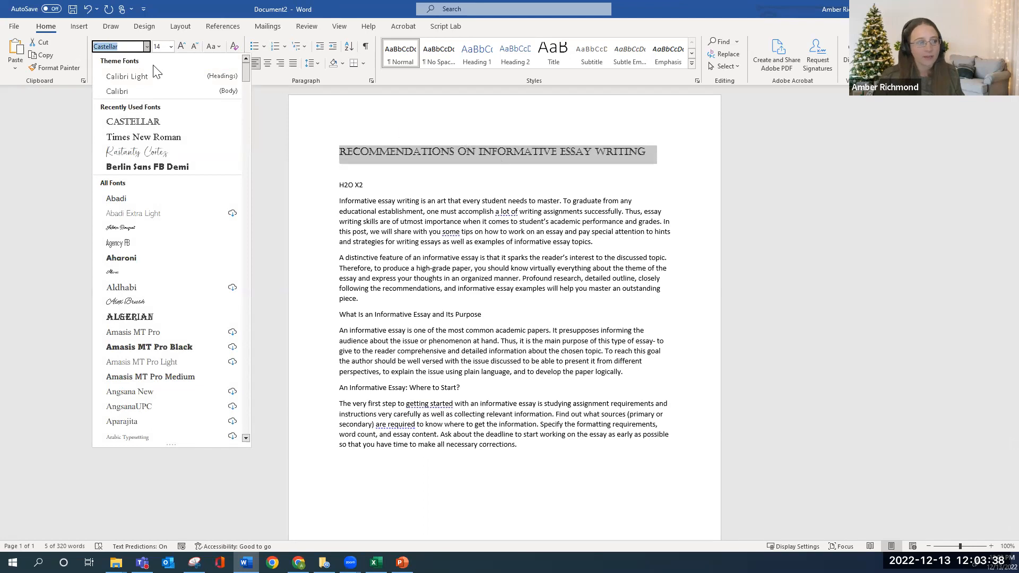
{"action": "left_click", "coordinate": [137, 92]}
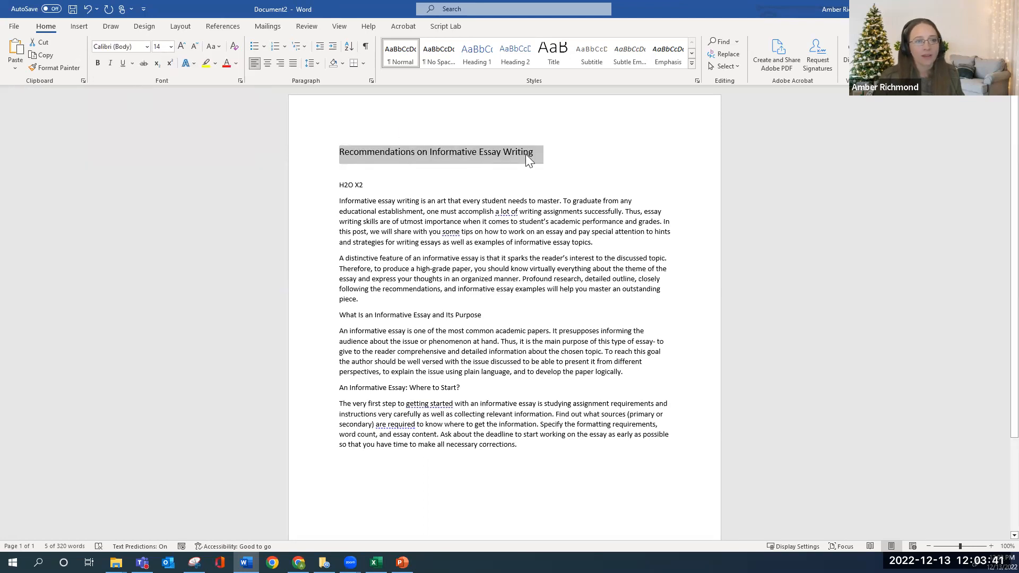
Convert the essay title to UPPERCASE and apply tOGGLE cASE to it
{"action": "left_click", "coordinate": [217, 46]}
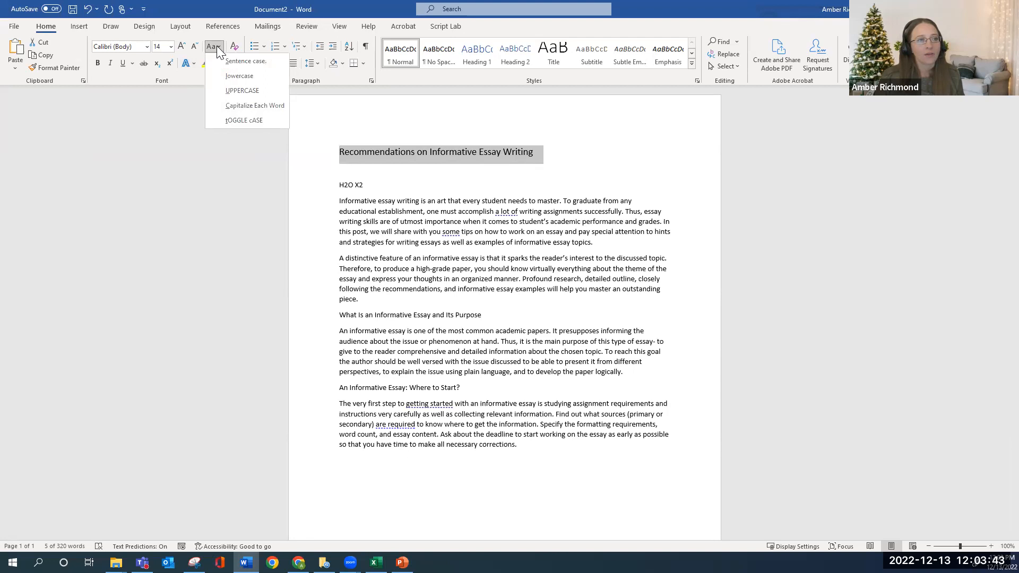
{"action": "left_click", "coordinate": [245, 91]}
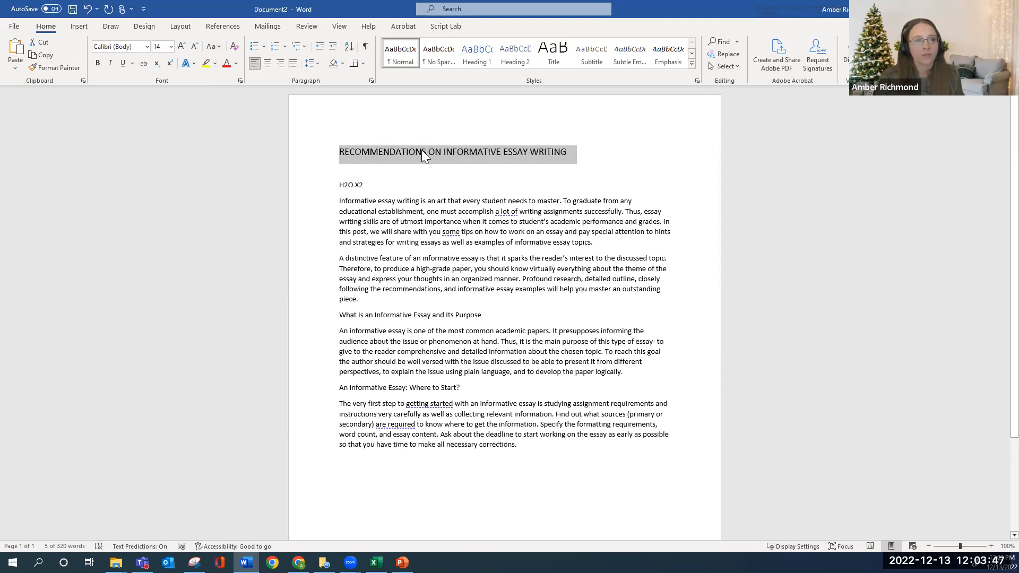
{"action": "left_click", "coordinate": [218, 50]}
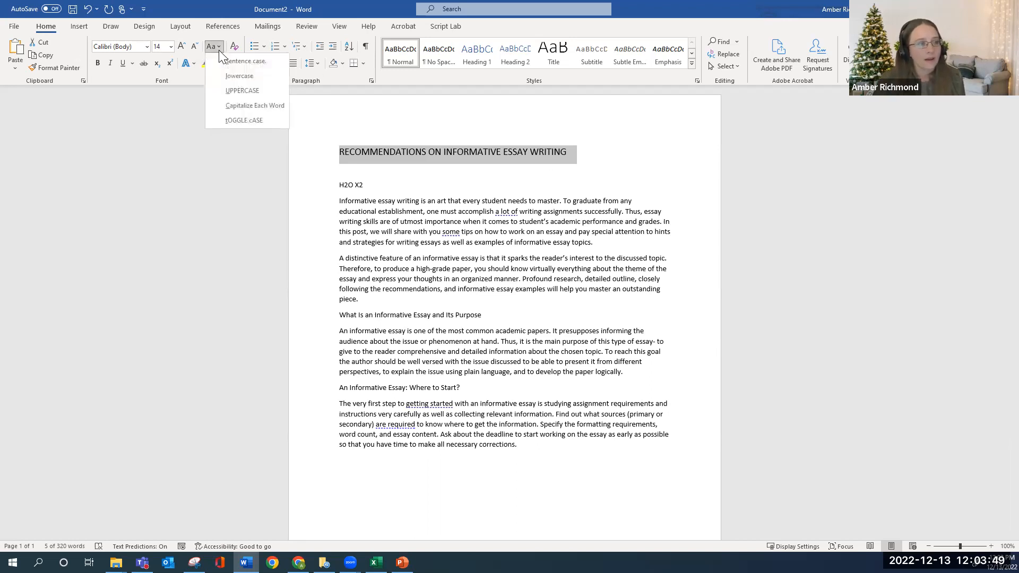
{"action": "left_click", "coordinate": [245, 120]}
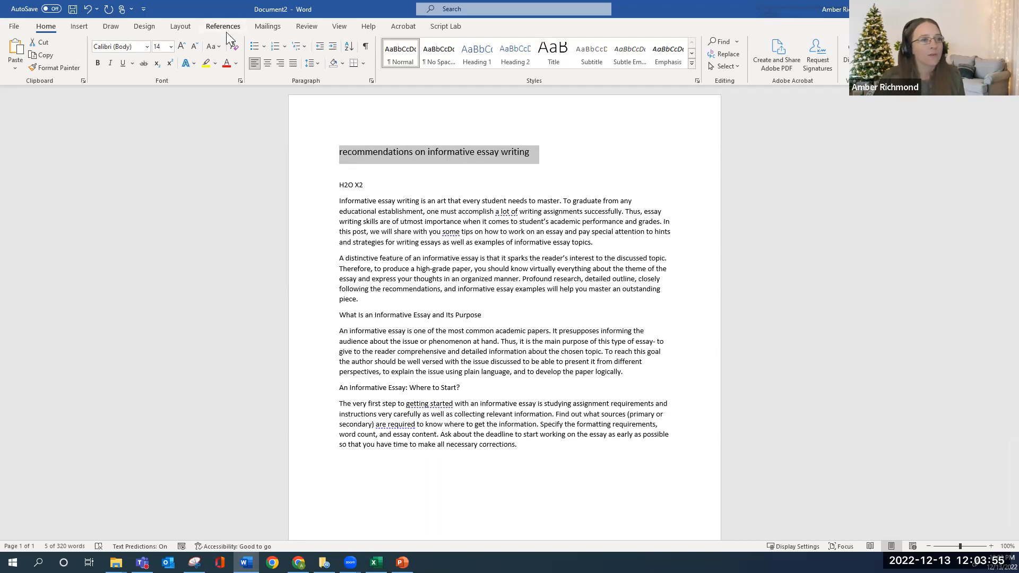
Apply Capitalize Each Word to the essay title, and change it to sentence case
{"action": "left_click", "coordinate": [215, 47]}
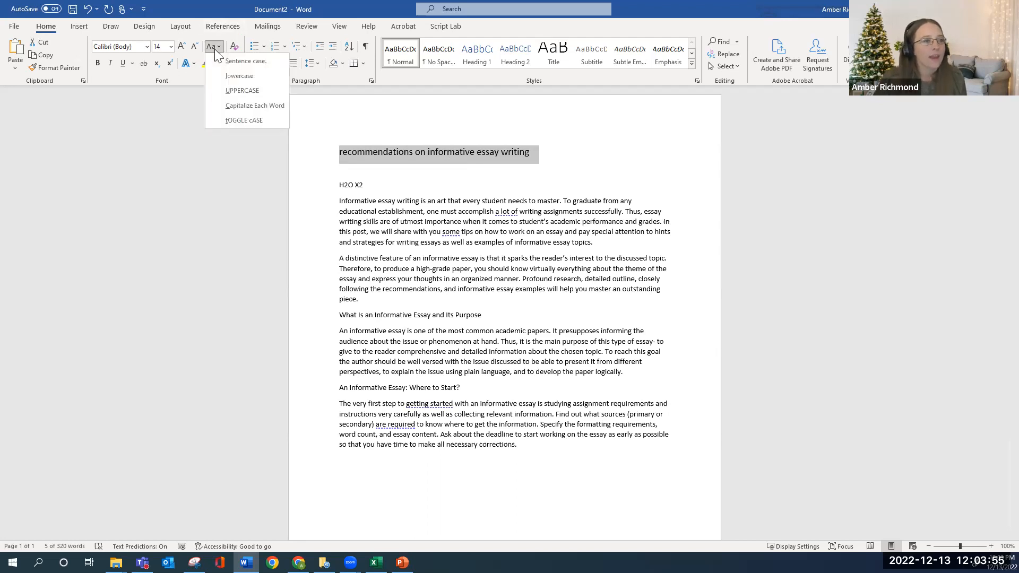
{"action": "left_click", "coordinate": [244, 106]}
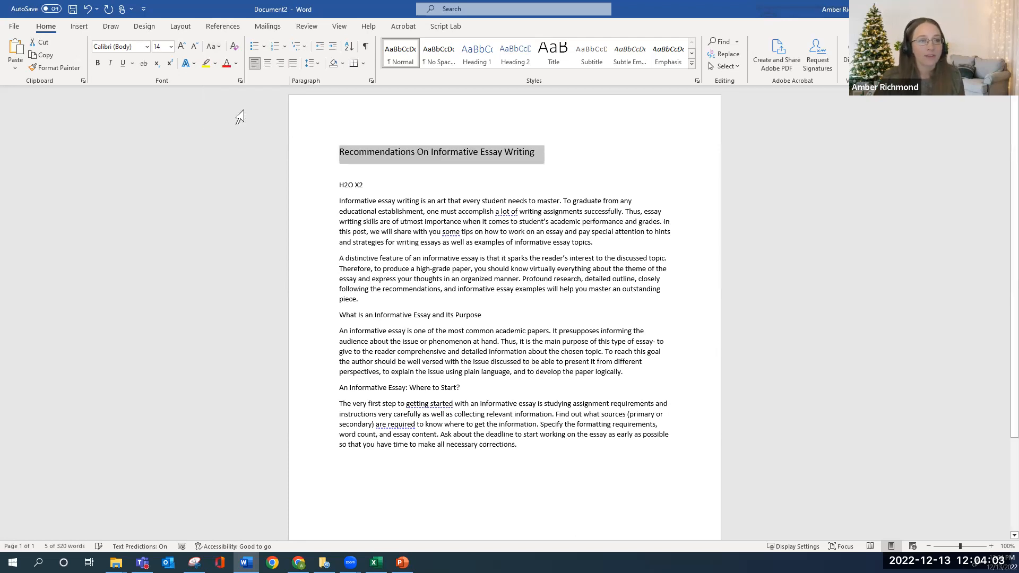
{"action": "left_click", "coordinate": [215, 46]}
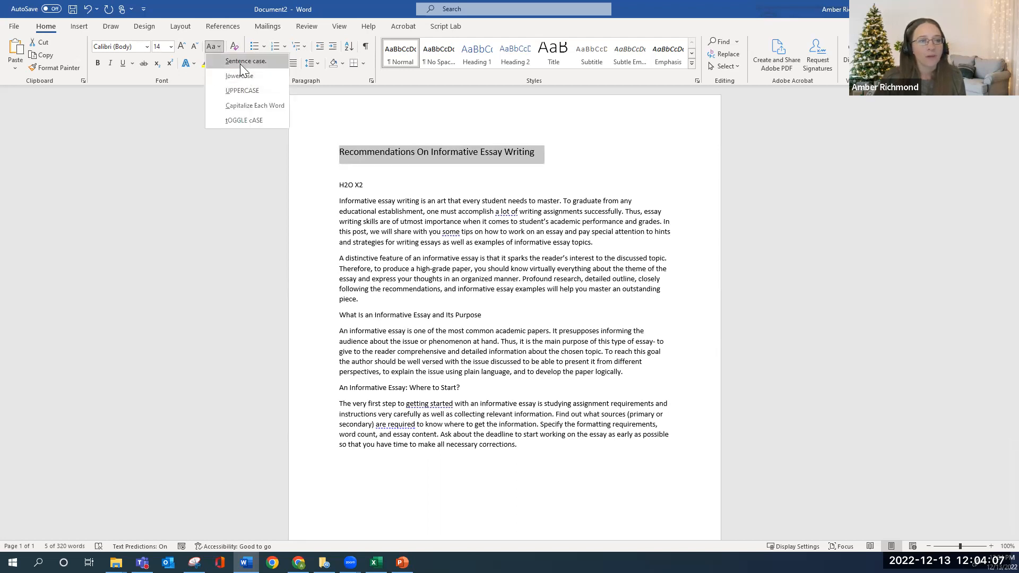
{"action": "left_click", "coordinate": [240, 62]}
{"action": "left_click", "coordinate": [214, 47]}
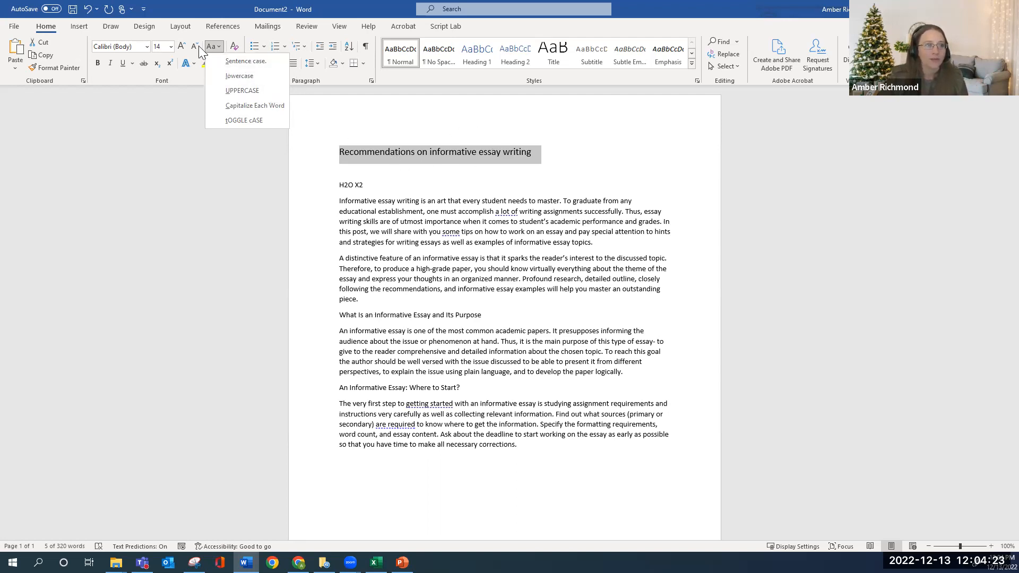
{"action": "left_click", "coordinate": [215, 47]}
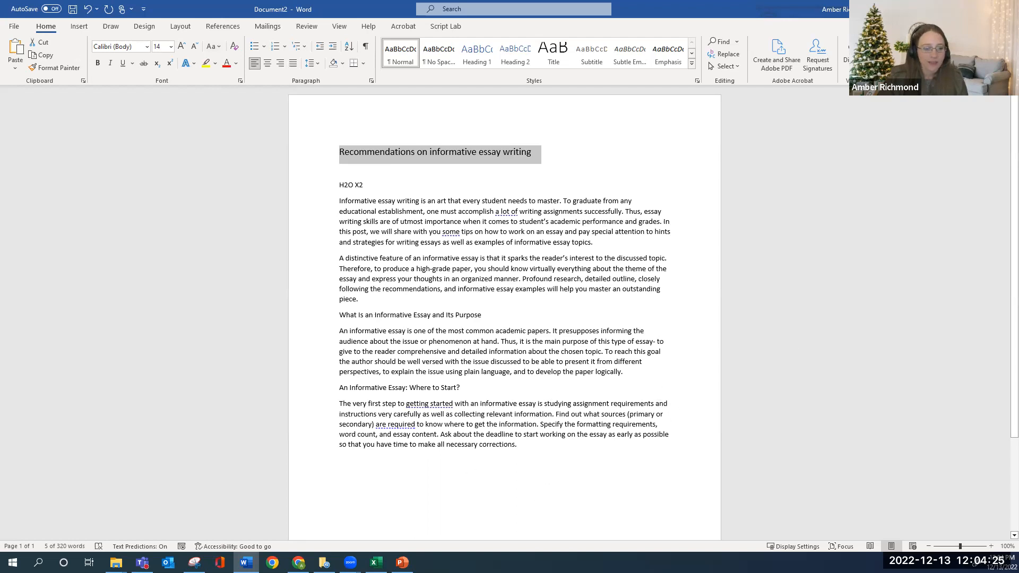
Switch to the open PowerPoint presentation and close its window
{"action": "left_click", "coordinate": [401, 563]}
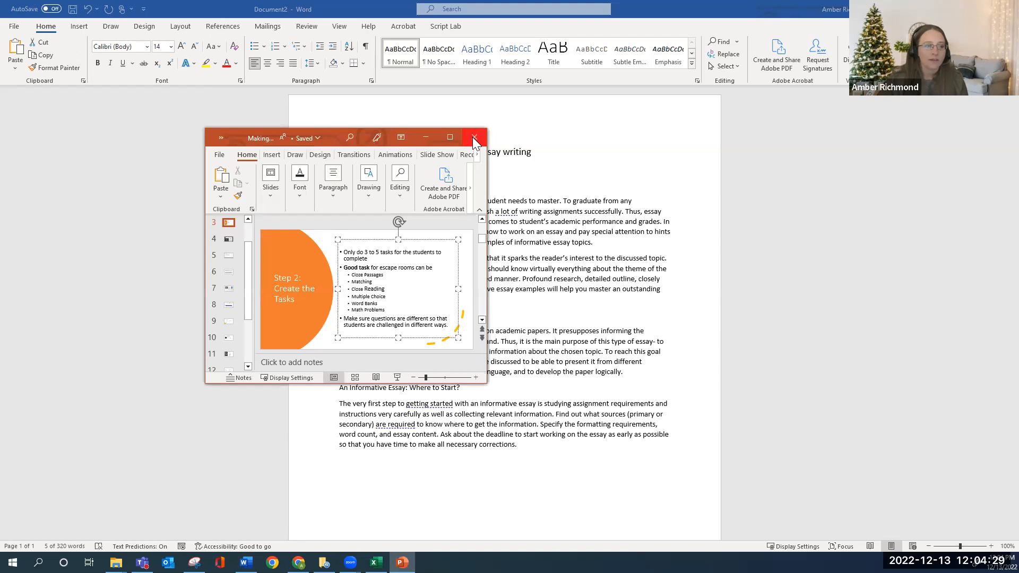
{"action": "left_click", "coordinate": [468, 142]}
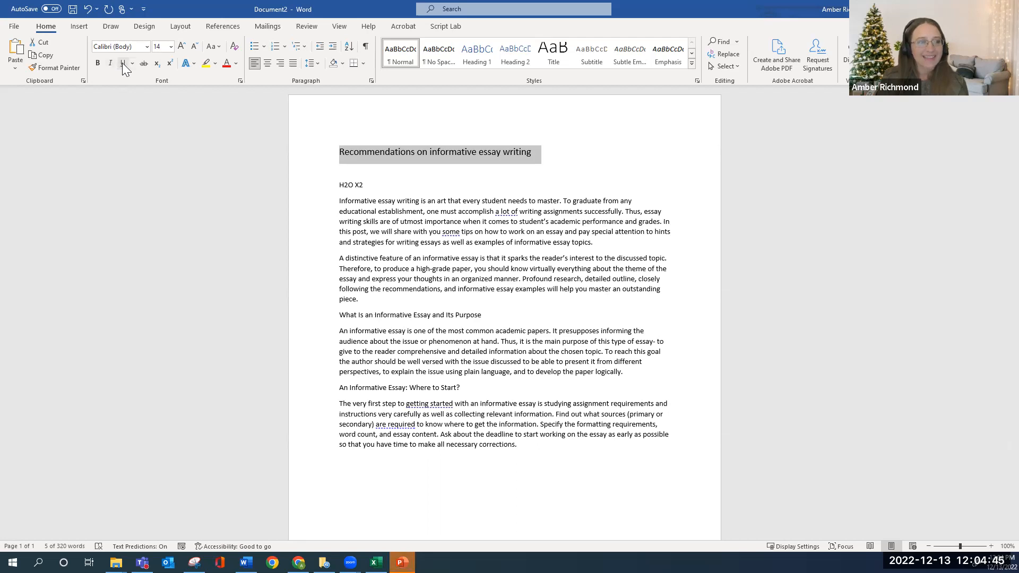
Make the essay title bold, toggling the bold formatting off and on again
{"action": "left_click", "coordinate": [97, 63]}
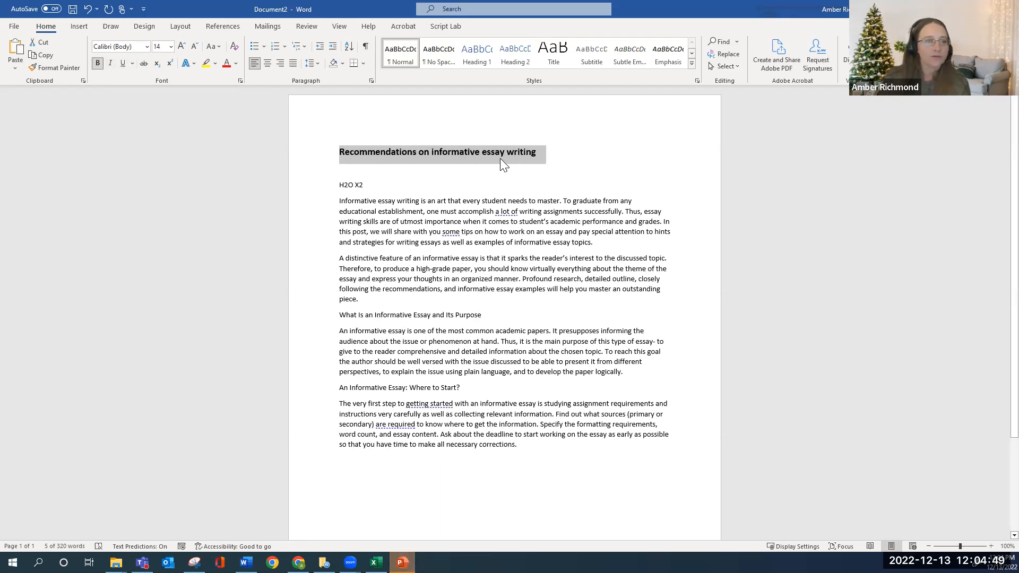
{"action": "left_click", "coordinate": [100, 64]}
{"action": "left_click", "coordinate": [100, 64]}
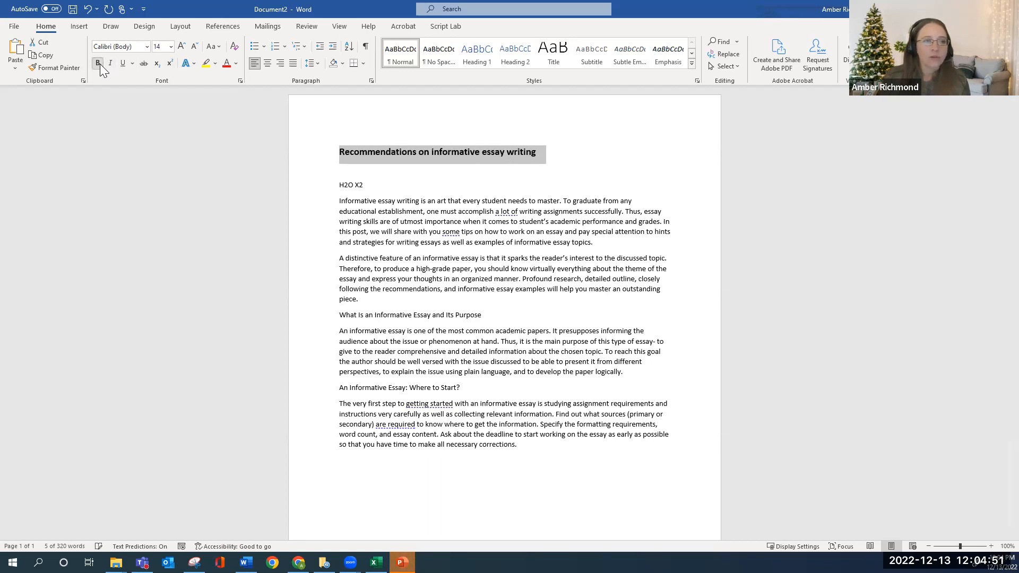
Toggle bold on the essay title several times, and leave the title without bold formatting
{"action": "left_click", "coordinate": [100, 63]}
{"action": "left_click", "coordinate": [100, 64]}
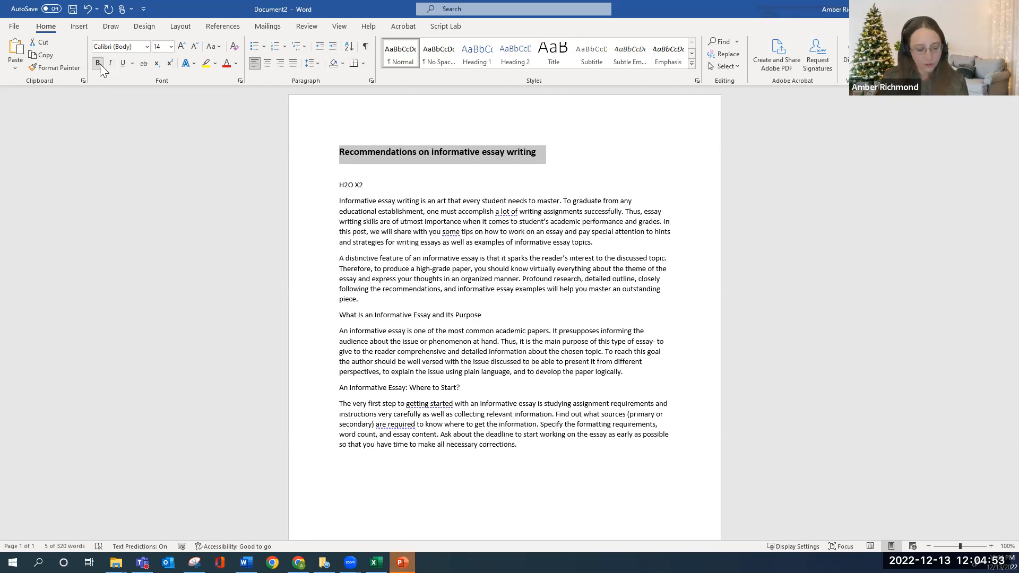
{"action": "key", "text": "ctrl+b"}
{"action": "key", "text": "ctrl+b"}
{"action": "key", "text": "ctrl+b"}
{"action": "key", "text": "ctrl+b"}
{"action": "key", "text": "ctrl+b"}
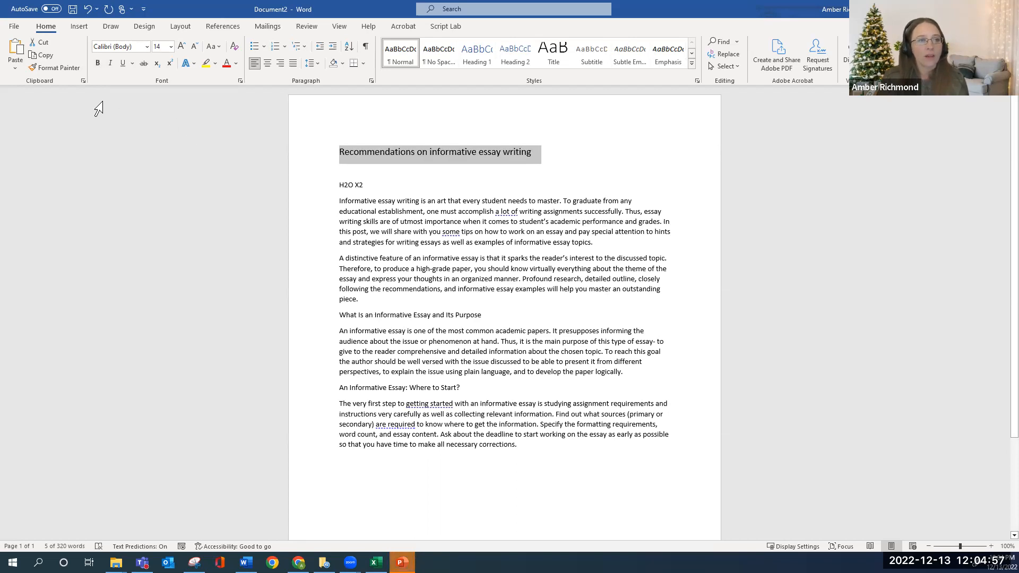
{"action": "left_click", "coordinate": [94, 67]}
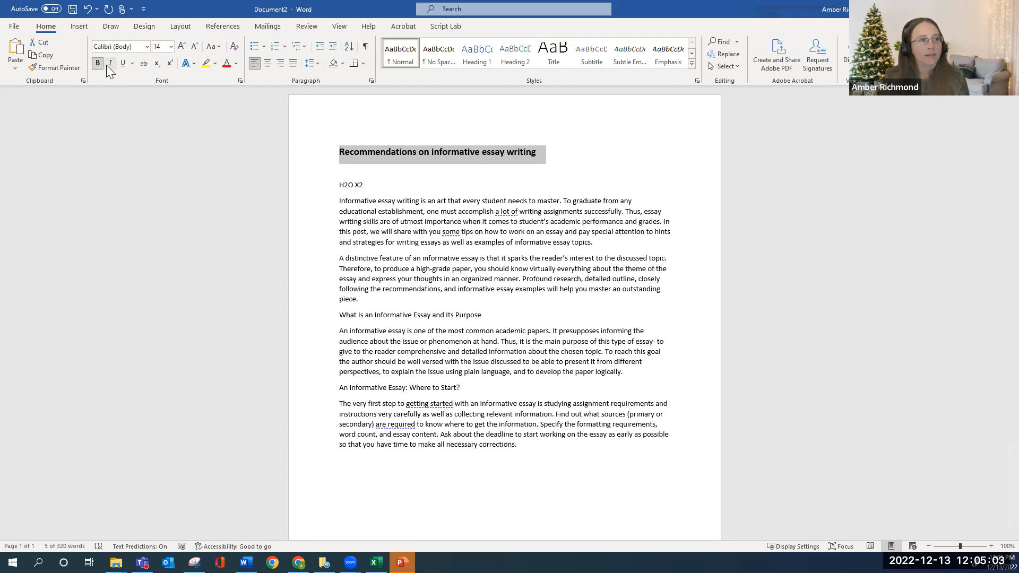
{"action": "left_click", "coordinate": [96, 63]}
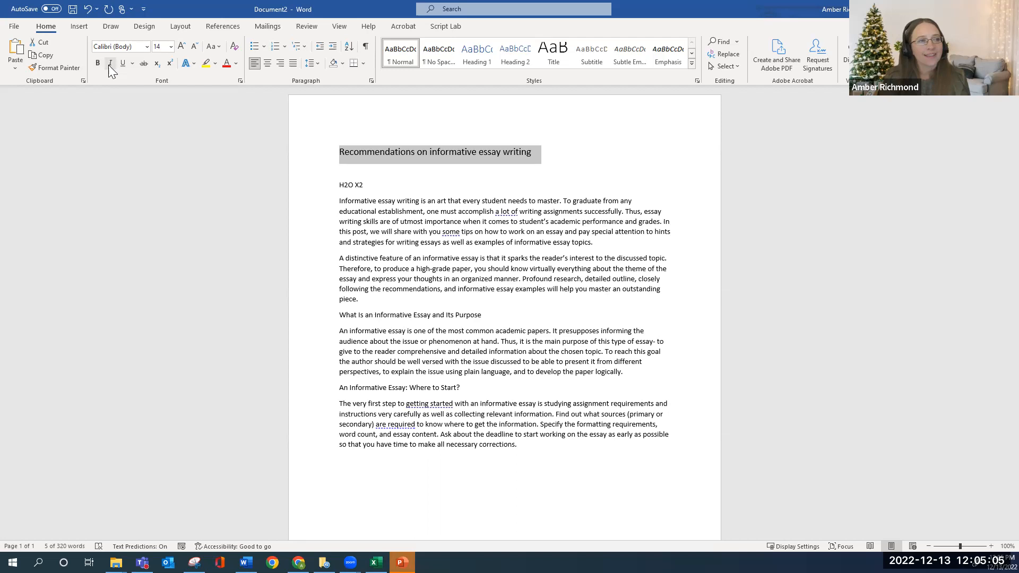
Italicize the essay title, toggling the italic formatting off and on again
{"action": "left_click", "coordinate": [109, 65]}
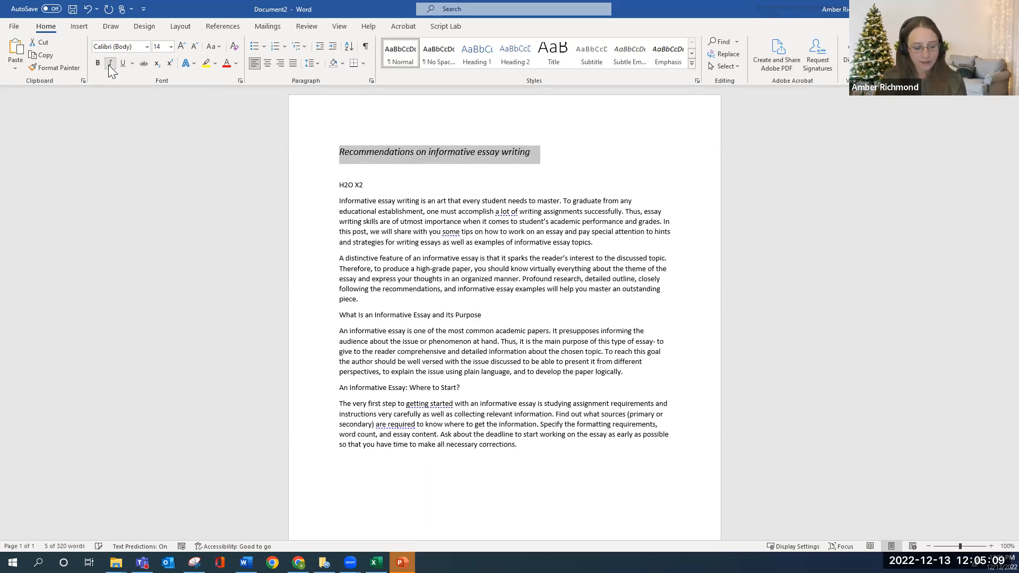
{"action": "left_click", "coordinate": [108, 65]}
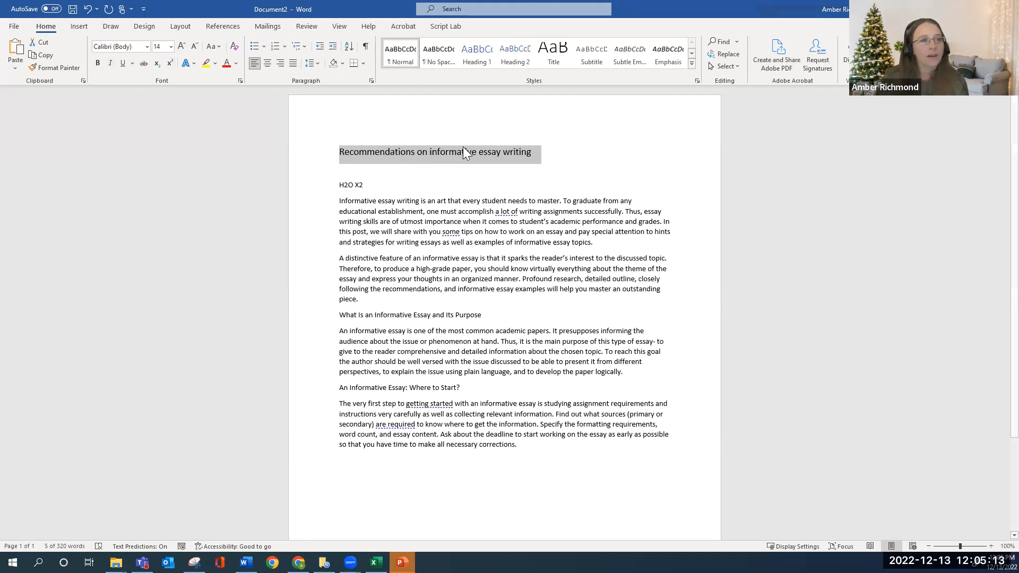
{"action": "left_click", "coordinate": [109, 63]}
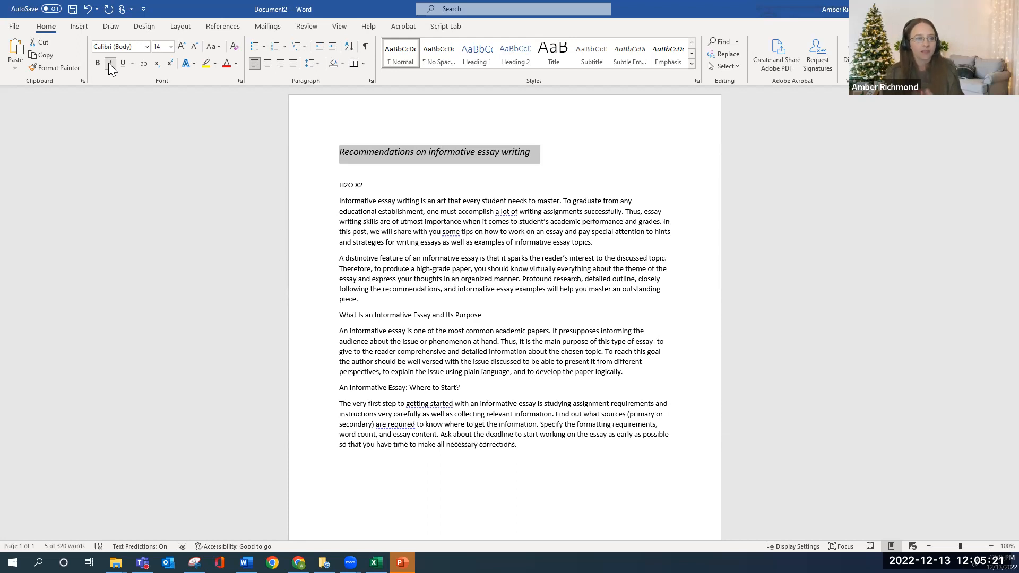
Italicize only the word "utmost" in the first paragraph
{"action": "left_click_drag", "start_coordinate": [424, 224], "coordinate": [400, 225]}
{"action": "key", "text": "ctrl+i"}
{"action": "left_click", "coordinate": [405, 242]}
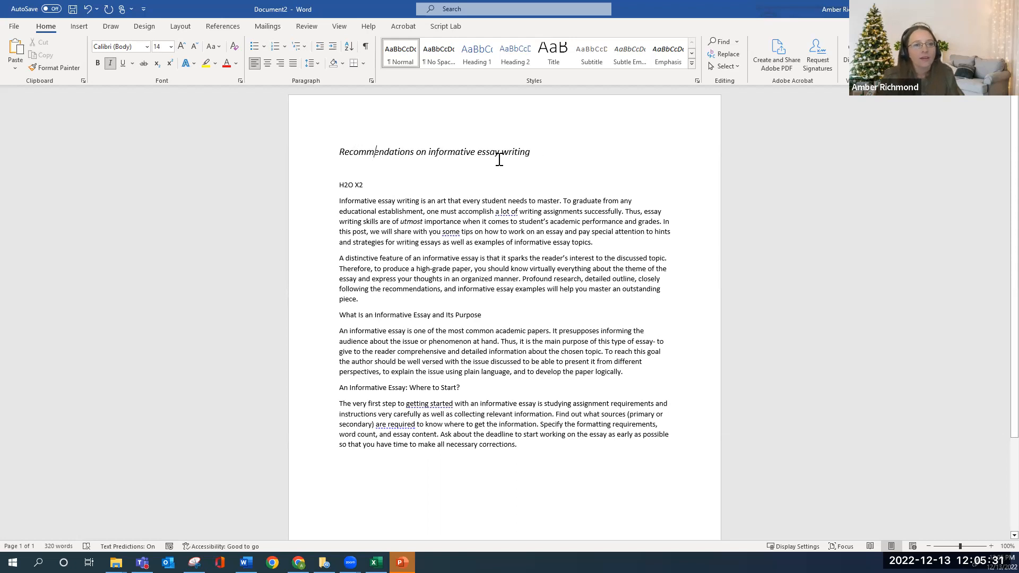
Underline the whole essay title with a single solid line
{"action": "left_click_drag", "start_coordinate": [546, 155], "coordinate": [336, 139]}
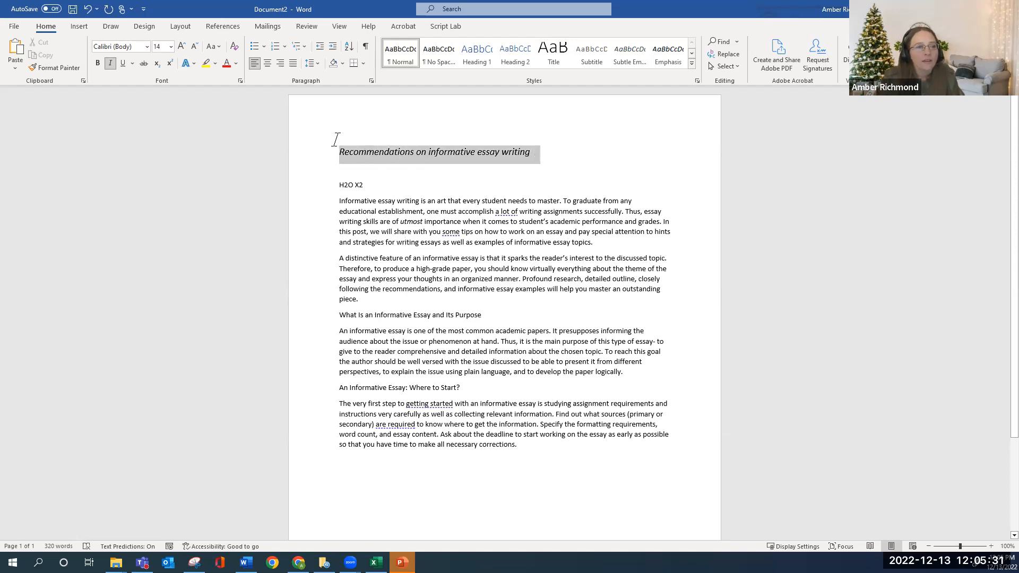
{"action": "left_click", "coordinate": [125, 63]}
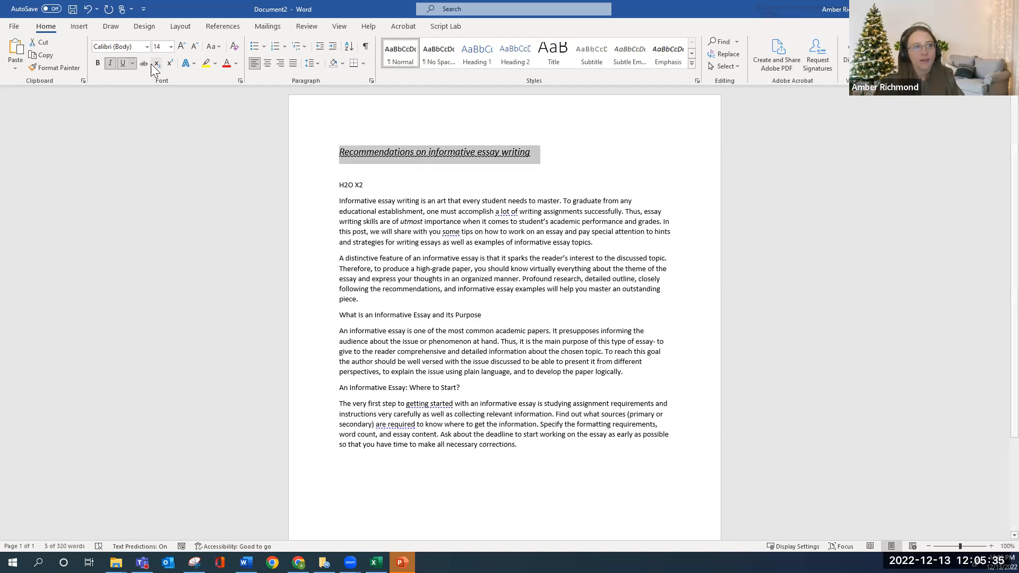
{"action": "left_click", "coordinate": [133, 64]}
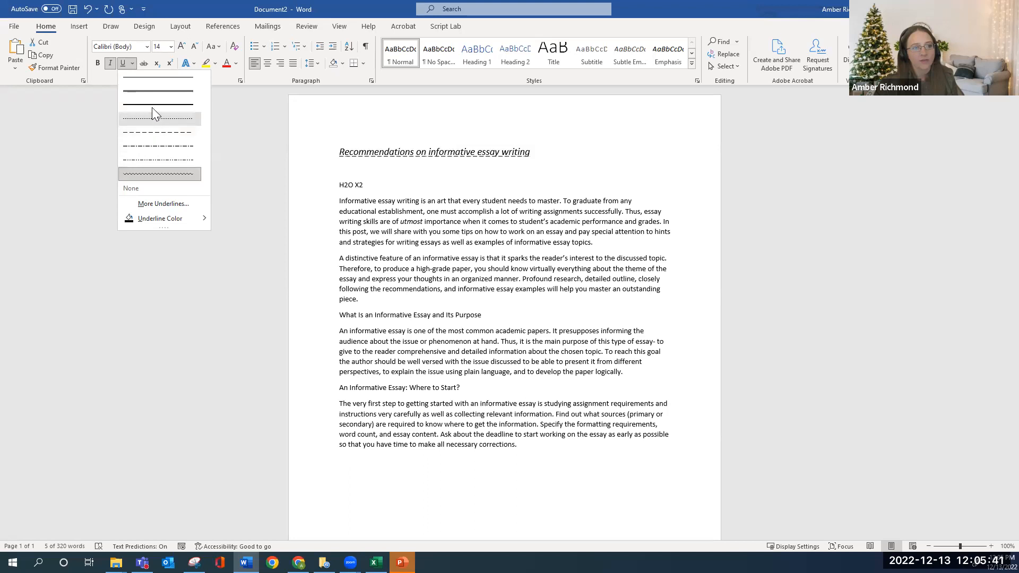
{"action": "left_click", "coordinate": [146, 83]}
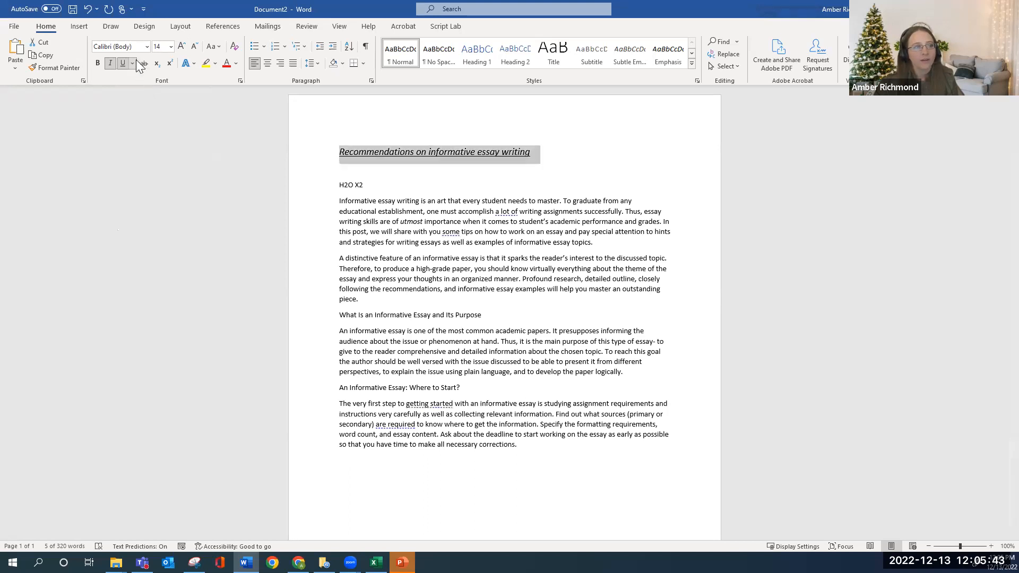
{"action": "left_click", "coordinate": [133, 63]}
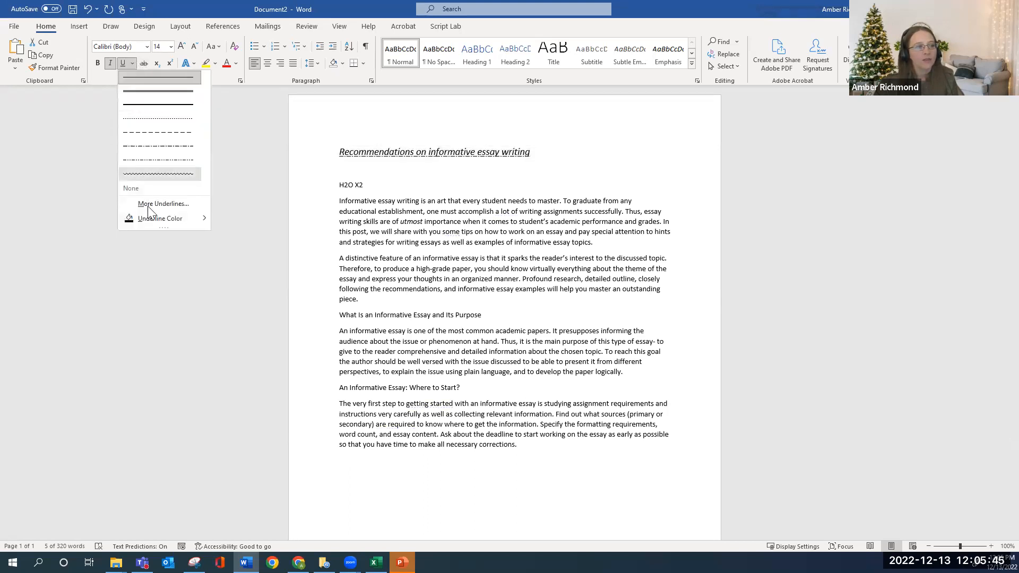
{"action": "mouse_move", "coordinate": [155, 220]}
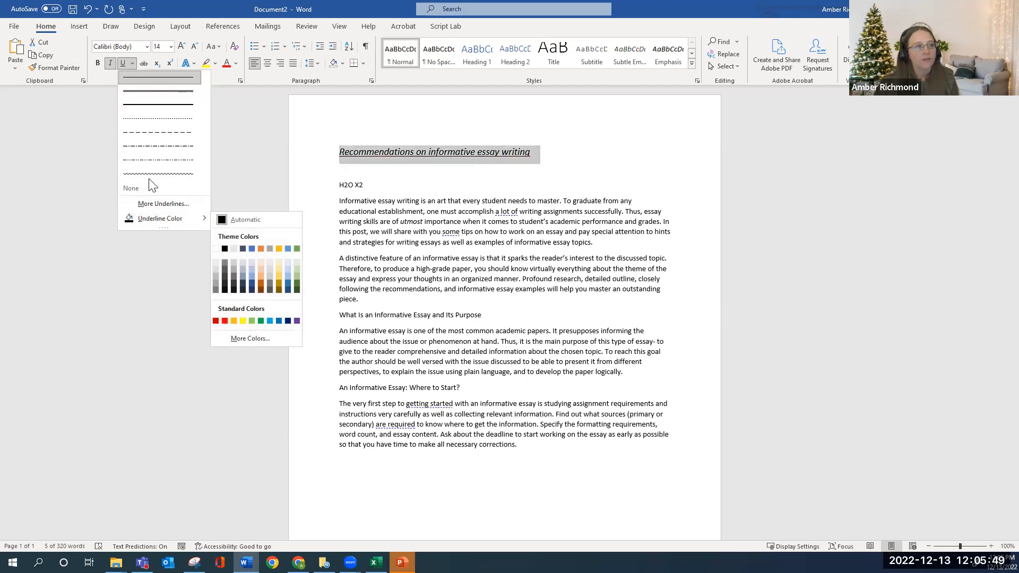
{"action": "left_click", "coordinate": [162, 204]}
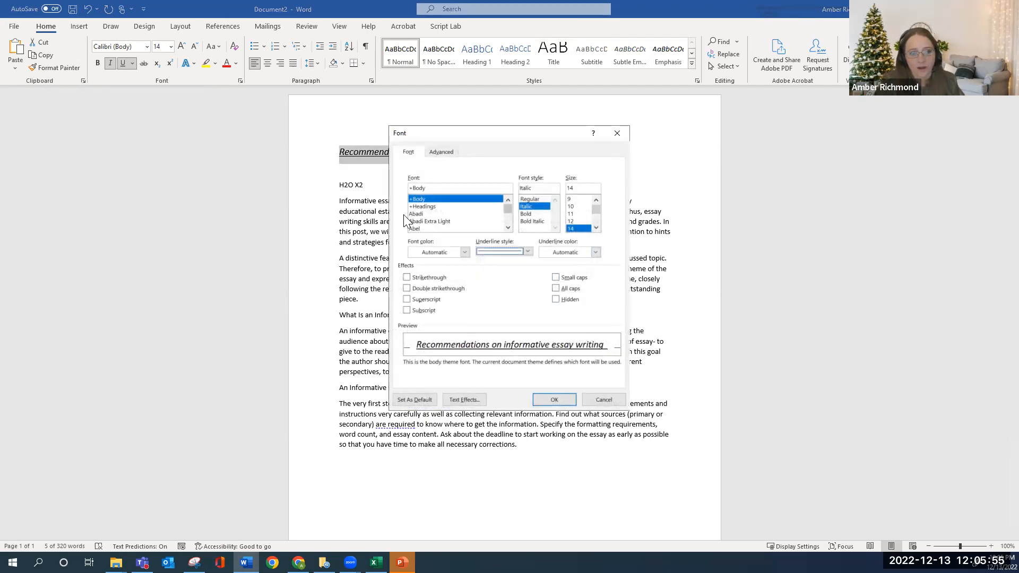
{"action": "left_click", "coordinate": [451, 221]}
{"action": "scroll", "coordinate": [462, 216], "scroll_direction": "down", "scroll_amount": 3}
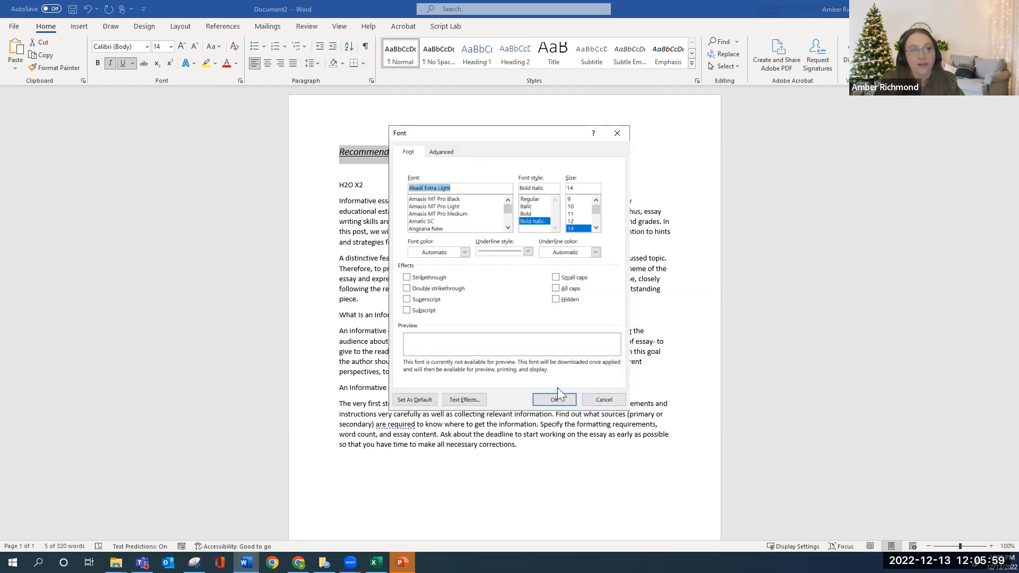
{"action": "left_click", "coordinate": [604, 400]}
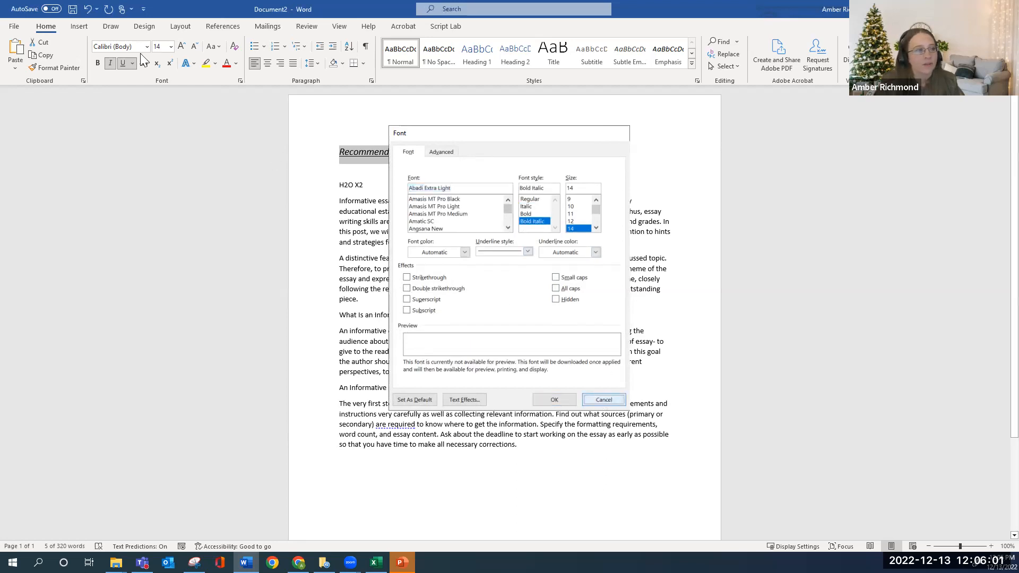
{"action": "left_click", "coordinate": [132, 63]}
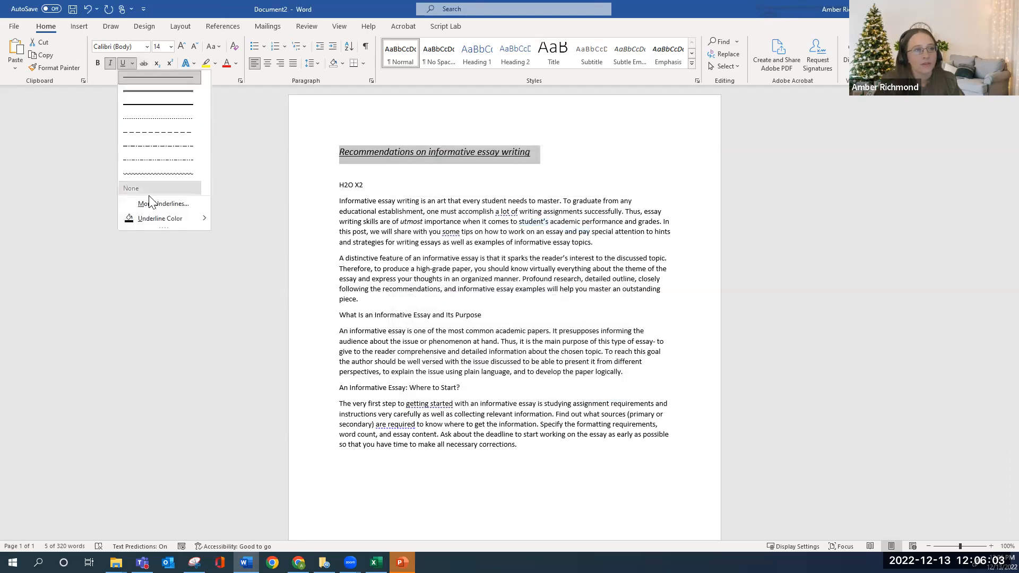
{"action": "left_click", "coordinate": [146, 78]}
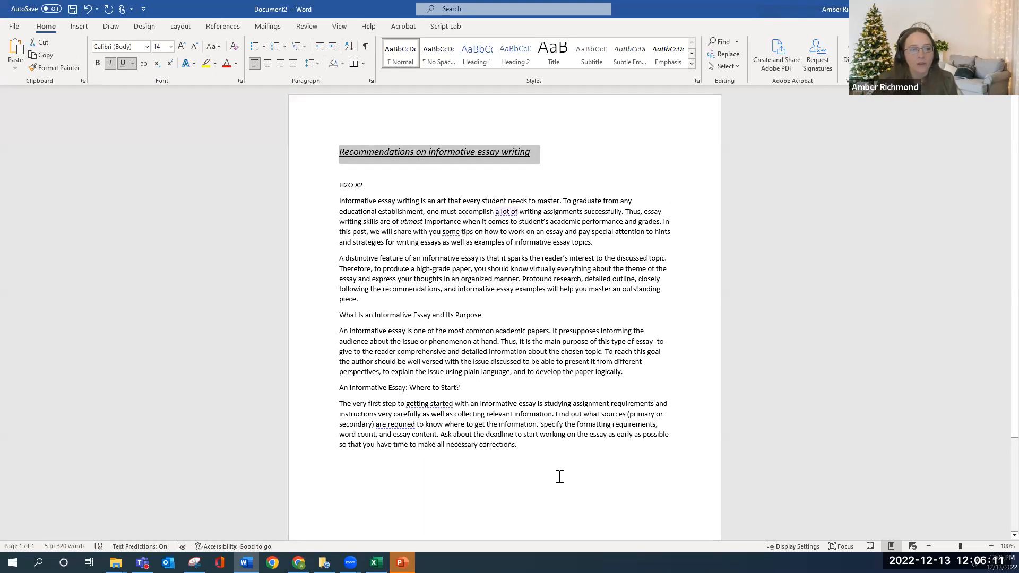
Add a long blank line made of underscores directly after the last sentence of the final paragraph
{"action": "left_click", "coordinate": [556, 457]}
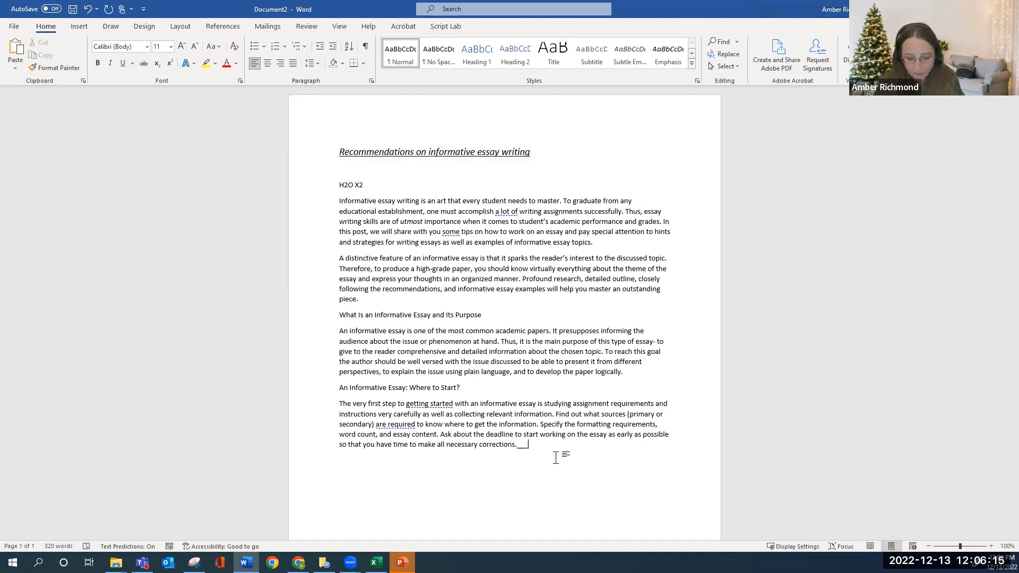
{"action": "type", "text": "+++"}
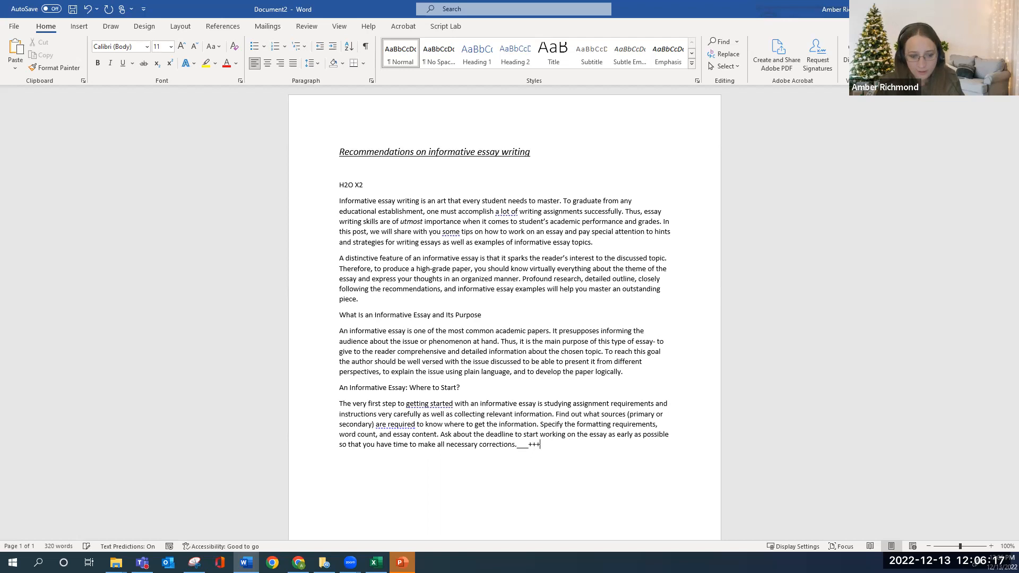
{"action": "type", "text": "++  ______________________"}
Insert a first name in the middle of the underscore line and underline the name
{"action": "left_click", "coordinate": [549, 444]}
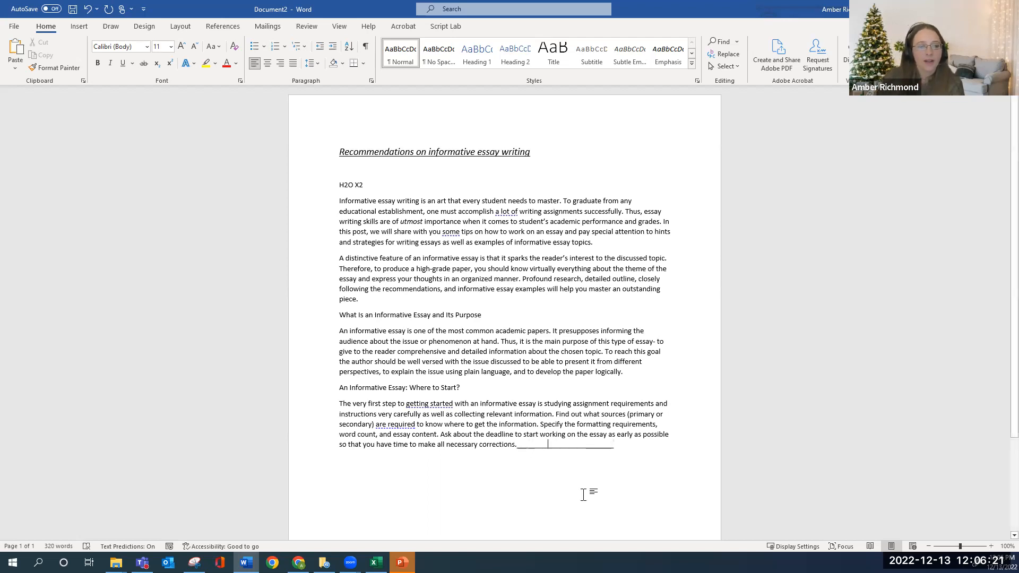
{"action": "type", "text": "Amber"}
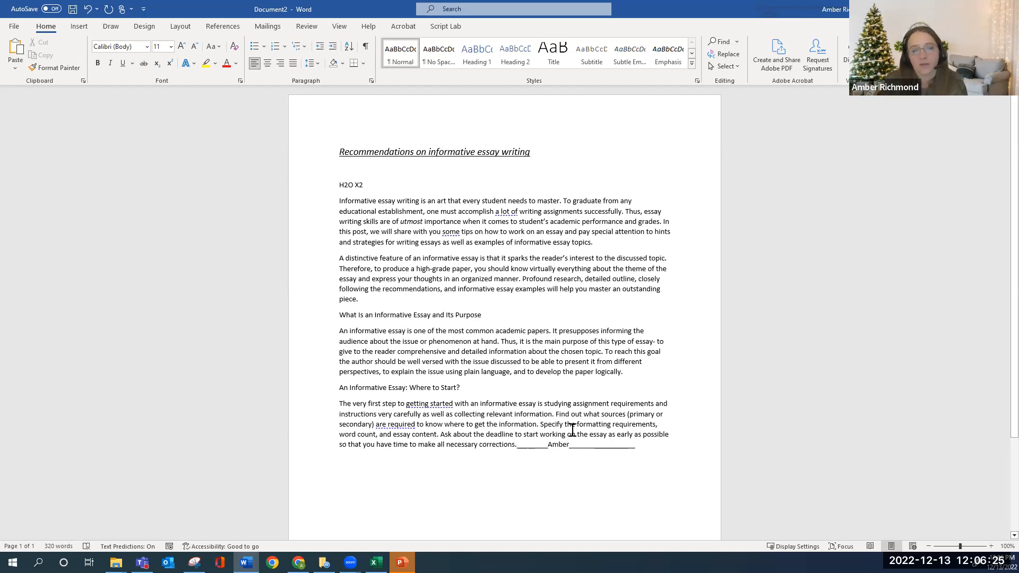
{"action": "double_click", "coordinate": [558, 445]}
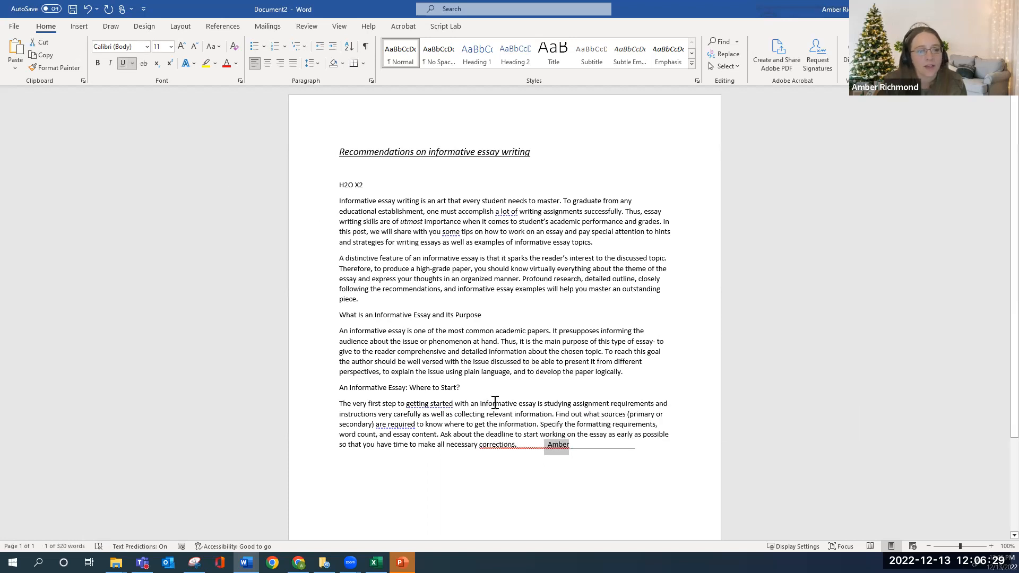
{"action": "left_click", "coordinate": [525, 448]}
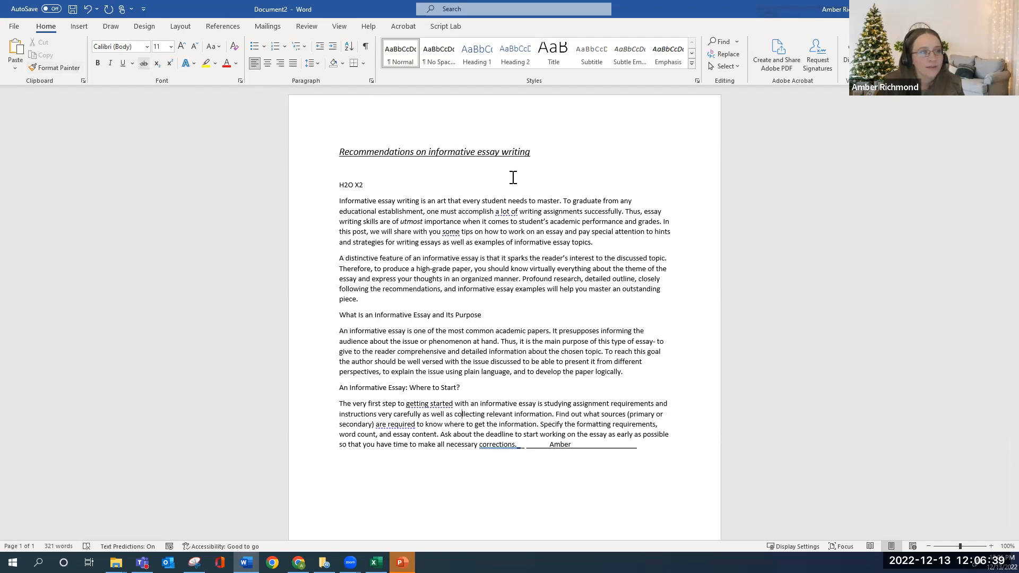
Apply strikethrough to the words "Informative essay" at the start of the first paragraph
{"action": "left_click_drag", "start_coordinate": [373, 204], "coordinate": [397, 203]}
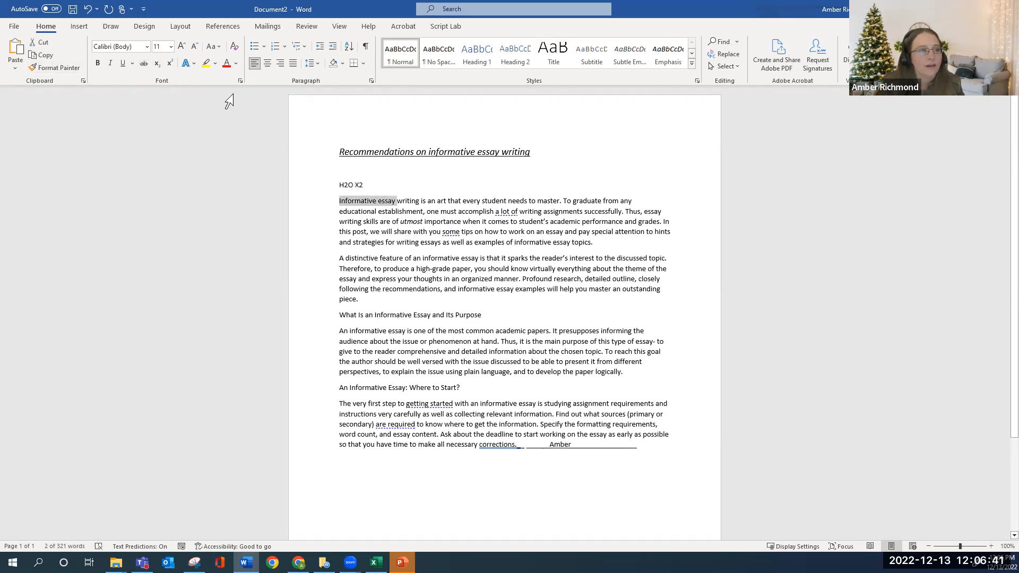
{"action": "left_click", "coordinate": [141, 63]}
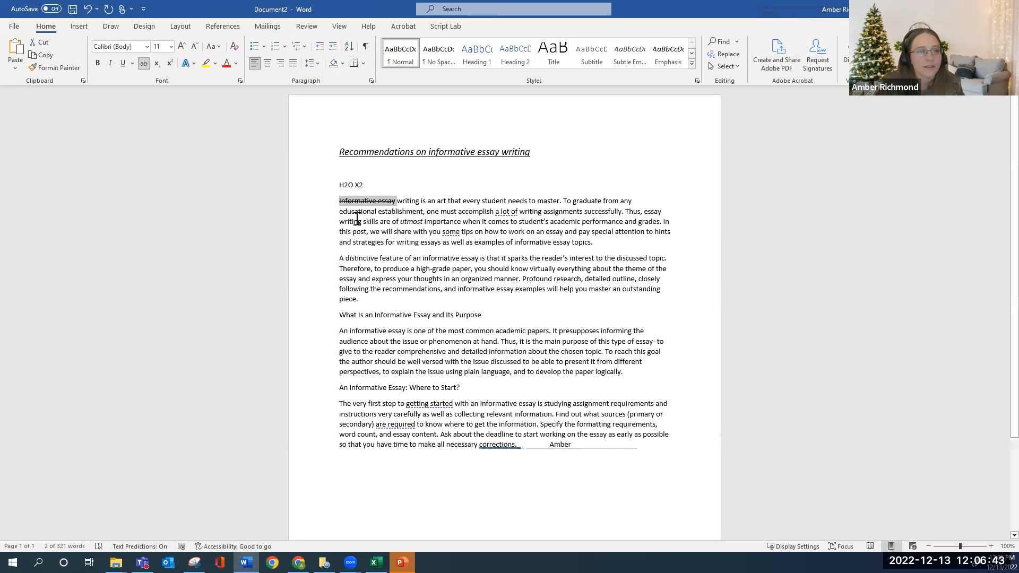
{"action": "left_click", "coordinate": [347, 200]}
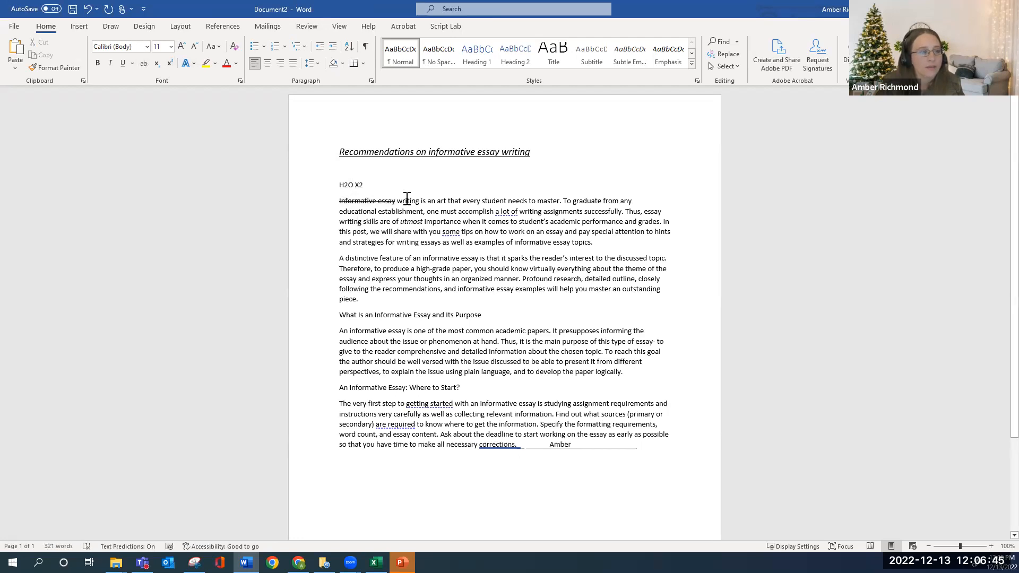
{"action": "left_click_drag", "start_coordinate": [383, 238], "coordinate": [383, 204]}
{"action": "left_click", "coordinate": [434, 243]}
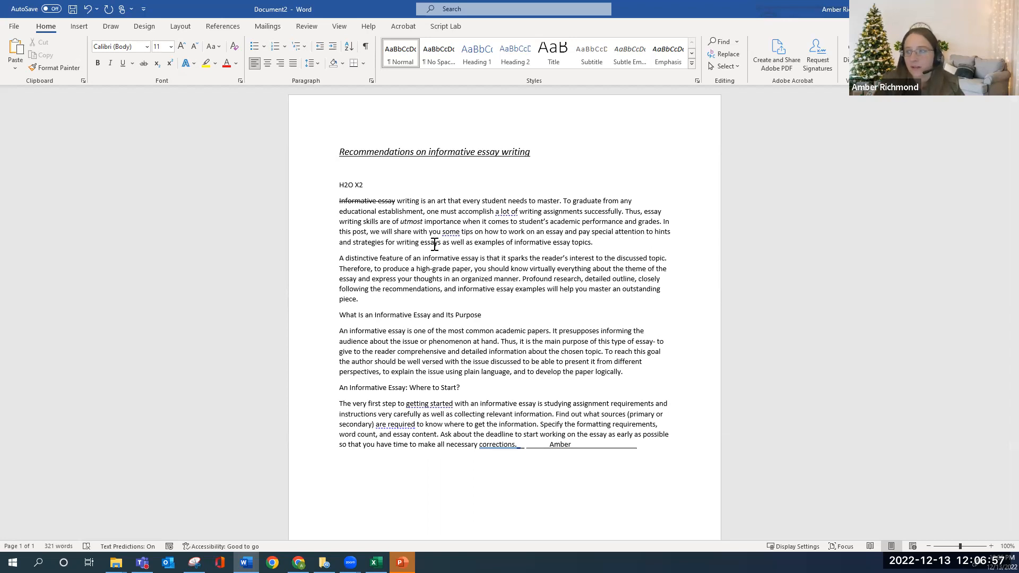
{"action": "left_click_drag", "start_coordinate": [395, 223], "coordinate": [381, 233]}
{"action": "left_click", "coordinate": [343, 243]}
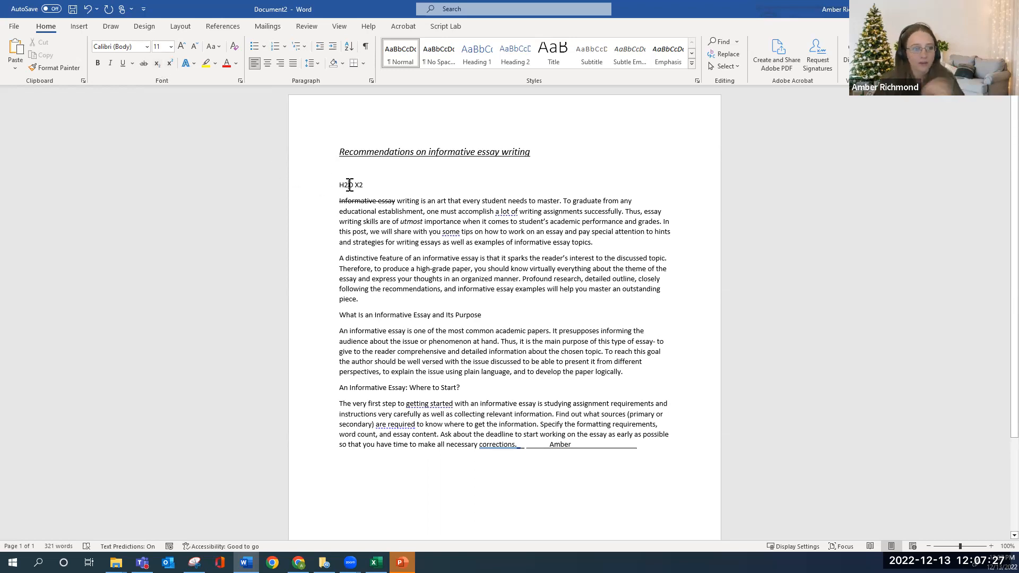
Format the 2 in "H2O" above the first paragraph as subscript
{"action": "left_click_drag", "start_coordinate": [347, 185], "coordinate": [343, 185]}
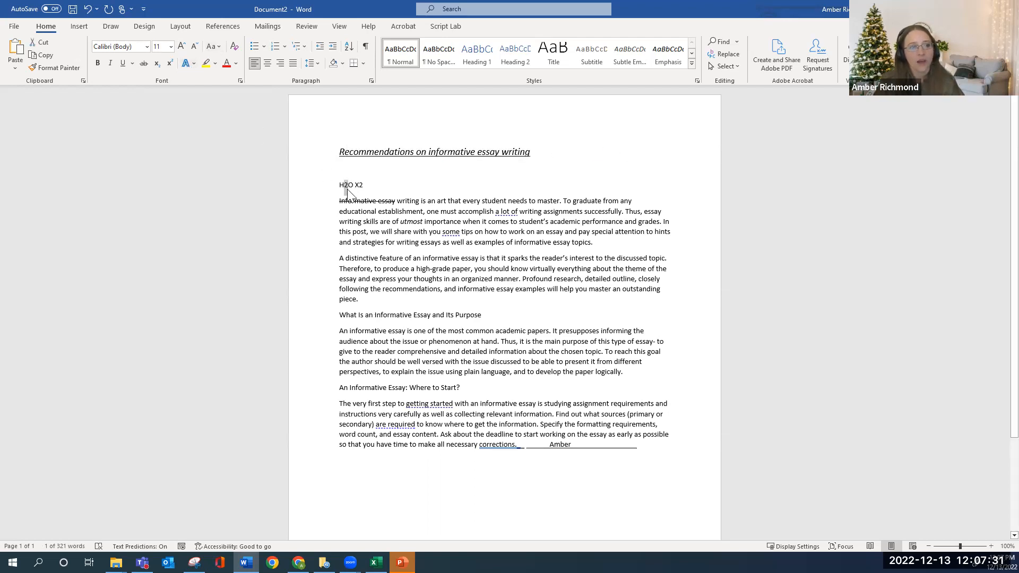
{"action": "left_click", "coordinate": [158, 64]}
{"action": "left_click", "coordinate": [352, 200]}
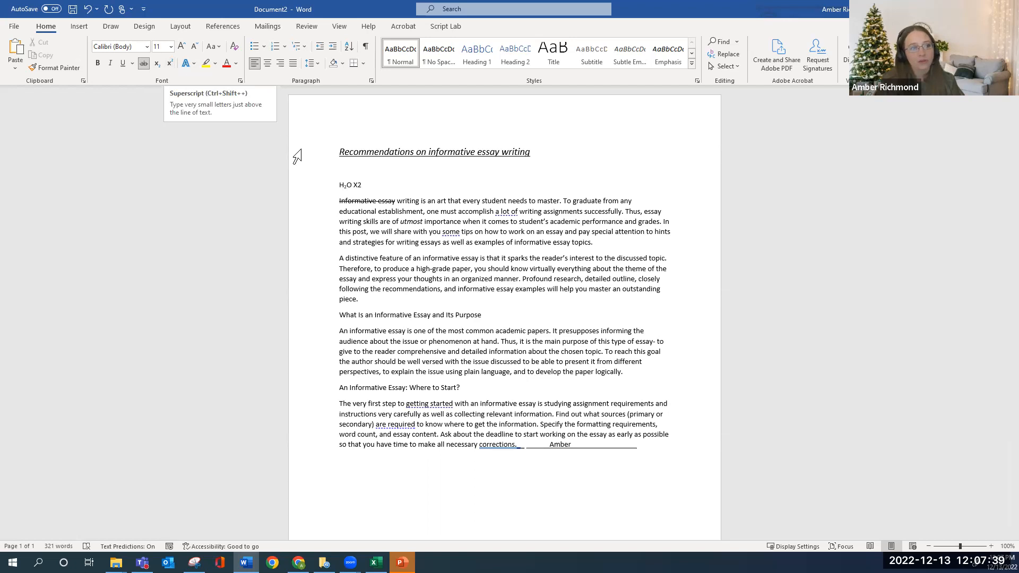
Format the 2 in "X2" above the first paragraph as superscript, and deselect it
{"action": "left_click_drag", "start_coordinate": [357, 183], "coordinate": [362, 184]}
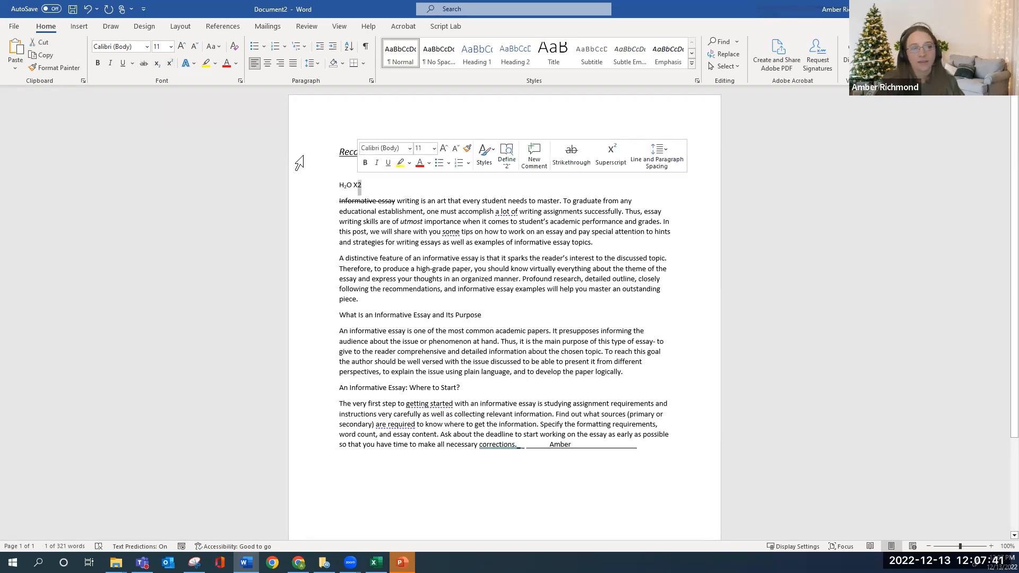
{"action": "left_click", "coordinate": [170, 65]}
{"action": "left_click", "coordinate": [297, 184]}
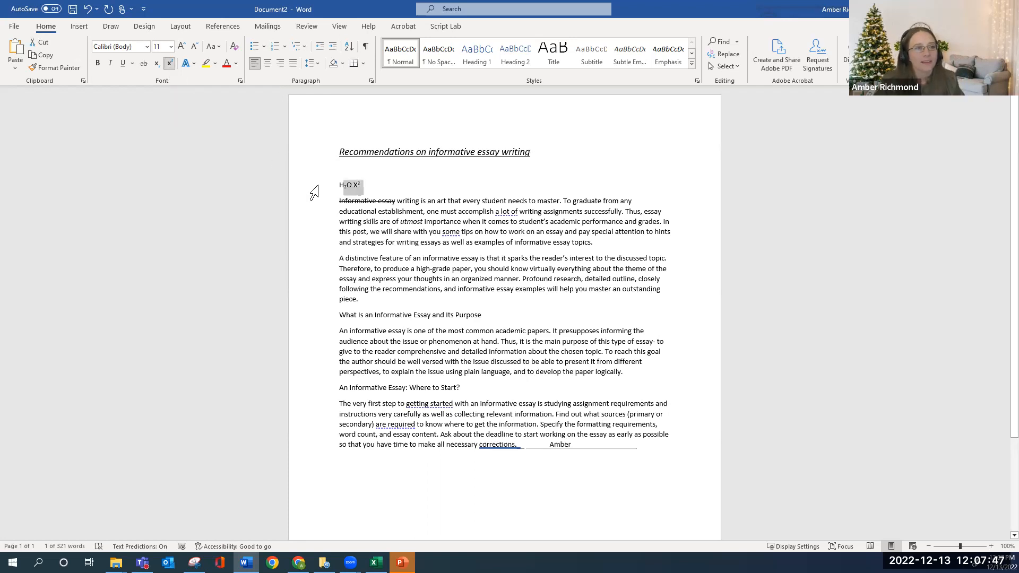
{"action": "left_click", "coordinate": [389, 200]}
{"action": "left_click", "coordinate": [364, 183]}
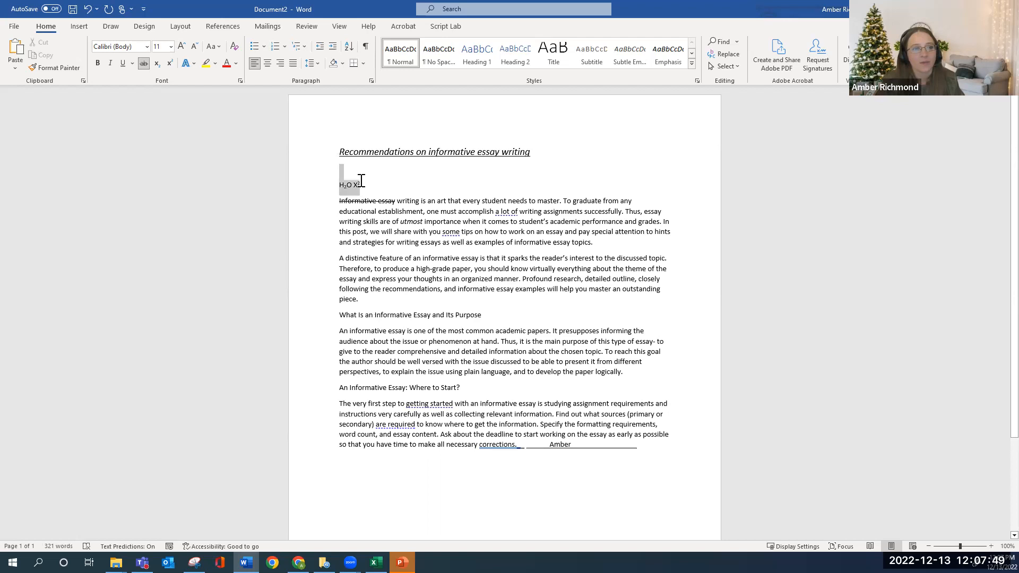
{"action": "left_click_drag", "start_coordinate": [360, 184], "coordinate": [357, 184]}
{"action": "left_click", "coordinate": [408, 224]}
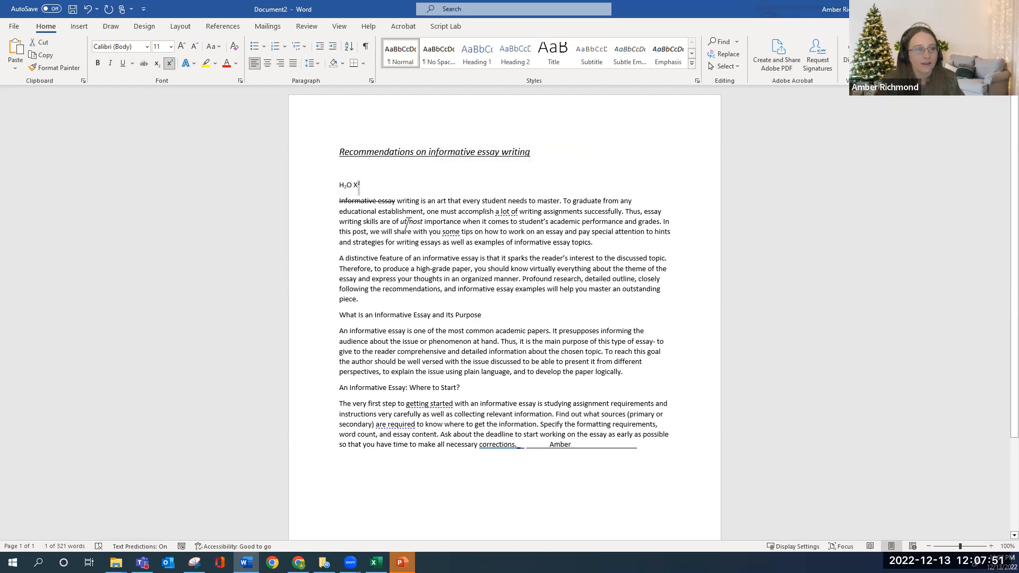
{"action": "left_click", "coordinate": [369, 190]}
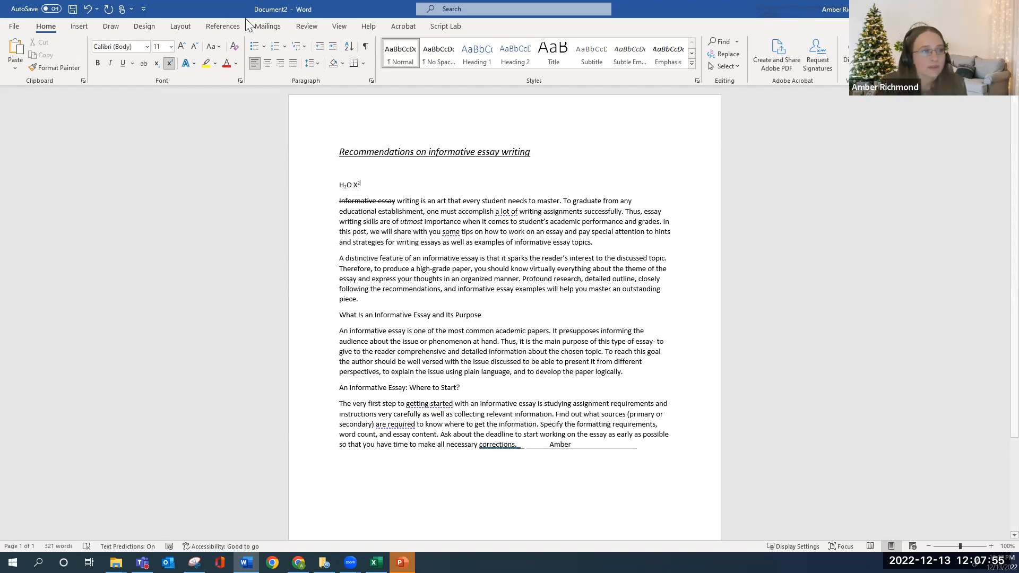
{"action": "left_click", "coordinate": [336, 183]}
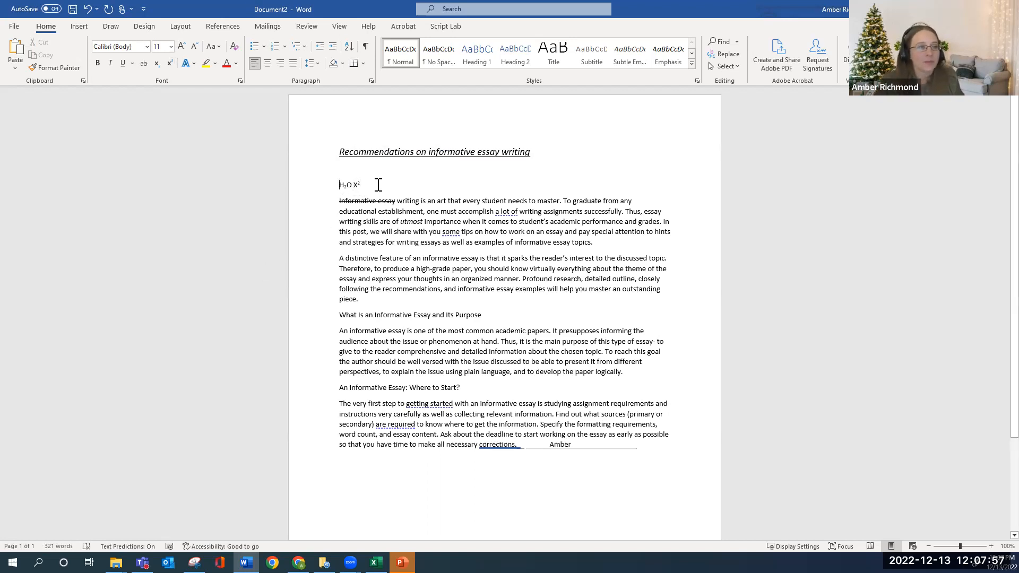
{"action": "left_click", "coordinate": [370, 195]}
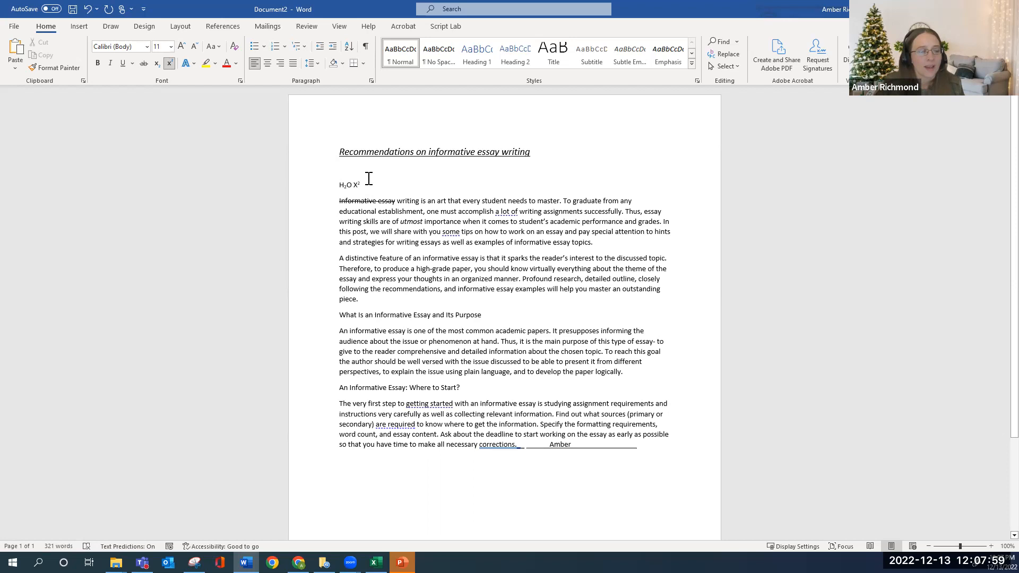
Apply the blue gradient preset text effect to the title "Recommendations on informative essay writing"
{"action": "left_click", "coordinate": [195, 64]}
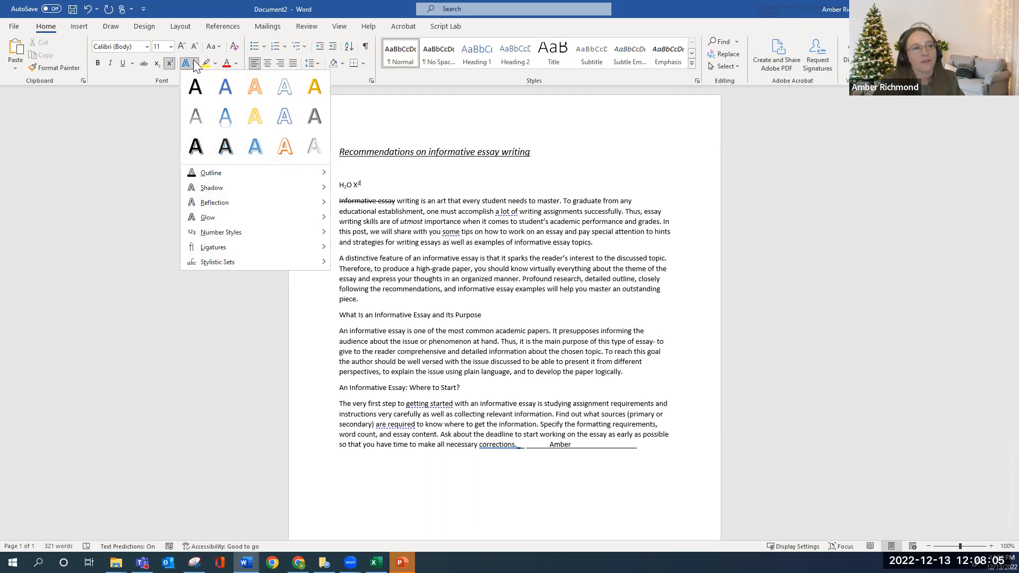
{"action": "left_click", "coordinate": [371, 184]}
{"action": "left_click_drag", "start_coordinate": [540, 154], "coordinate": [341, 151]}
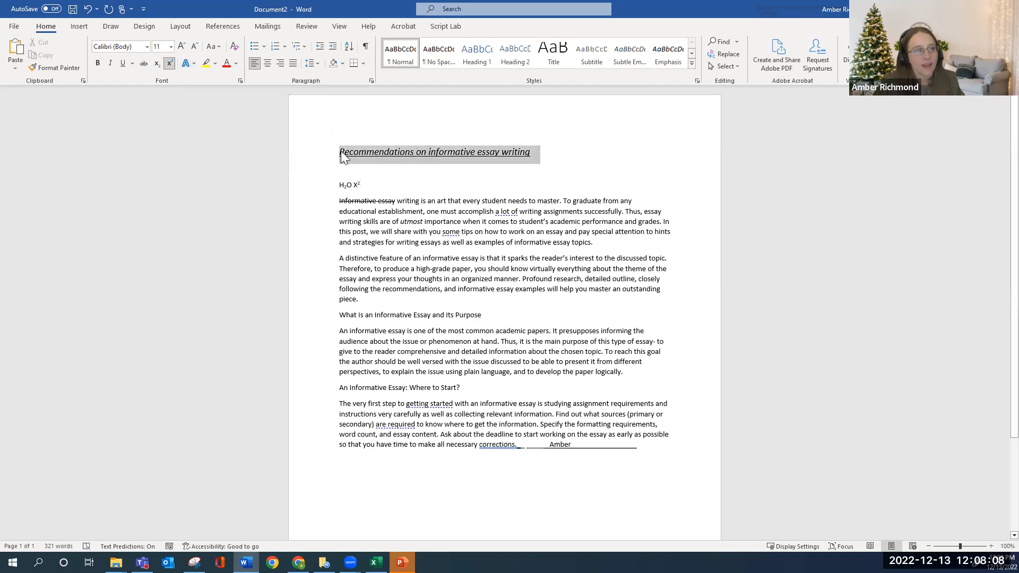
{"action": "left_click", "coordinate": [195, 63]}
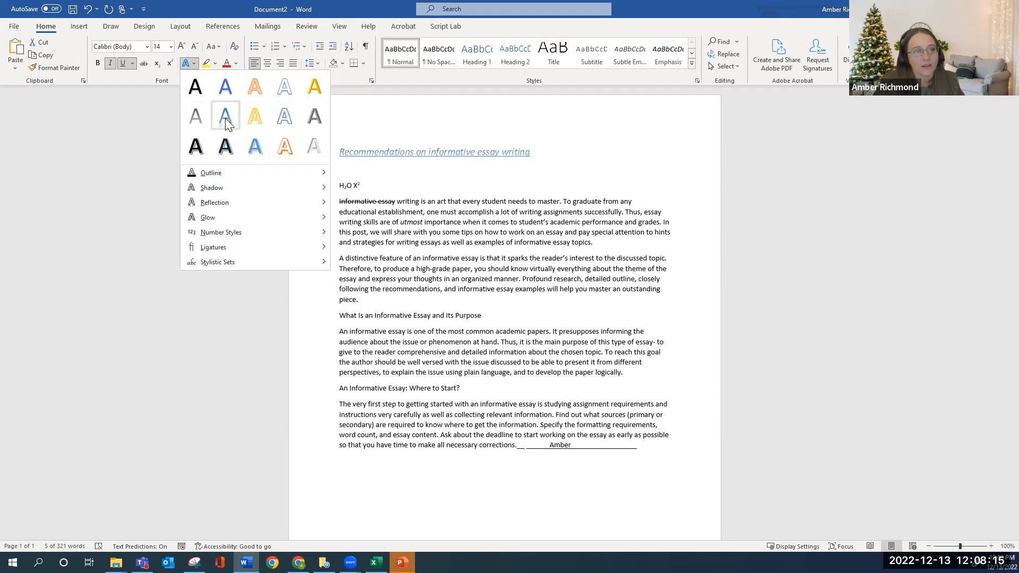
{"action": "left_click", "coordinate": [225, 118]}
Give the essay title's text a dark green outline
{"action": "left_click", "coordinate": [192, 64]}
{"action": "mouse_move", "coordinate": [223, 174]}
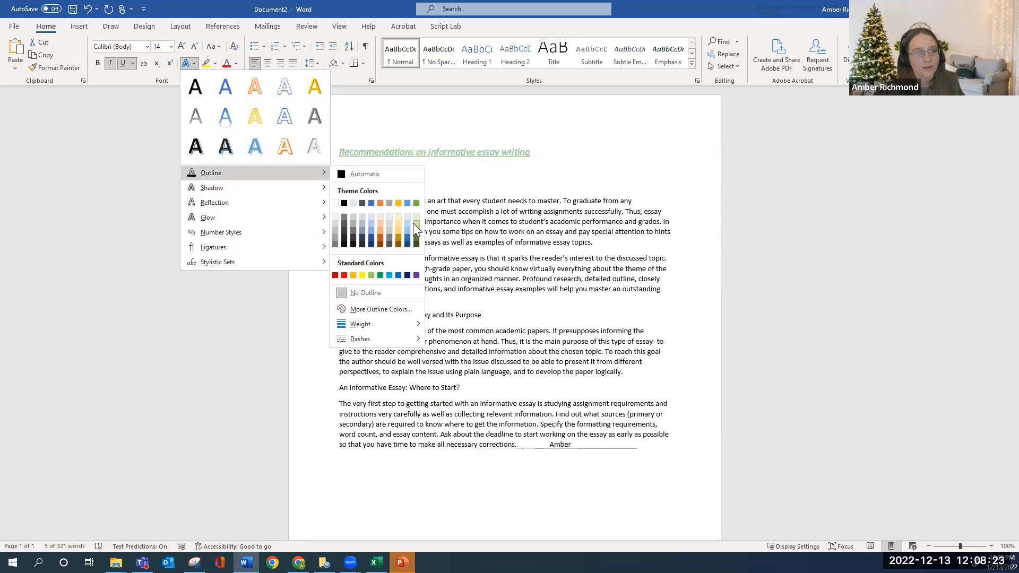
{"action": "left_click", "coordinate": [418, 238]}
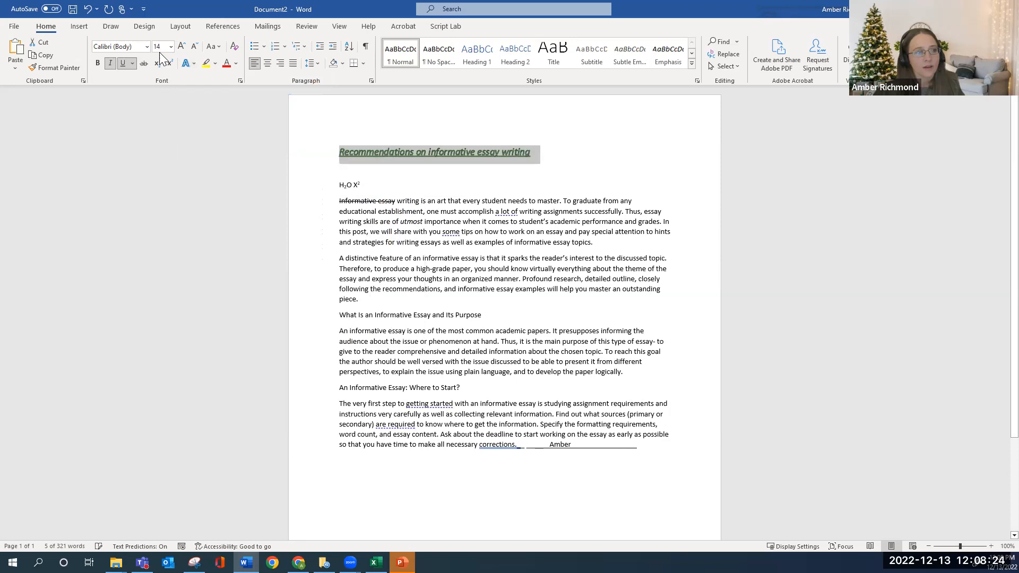
Add one of the reflection variations to the essay title's text and deselect it
{"action": "left_click", "coordinate": [192, 63]}
{"action": "mouse_move", "coordinate": [264, 189]}
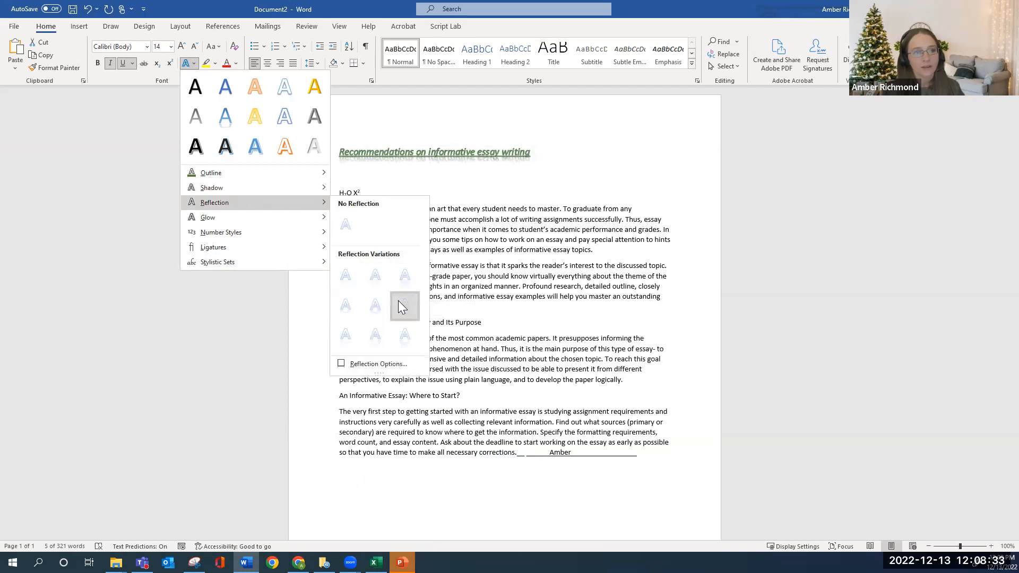
{"action": "left_click", "coordinate": [403, 286]}
{"action": "left_click", "coordinate": [426, 180]}
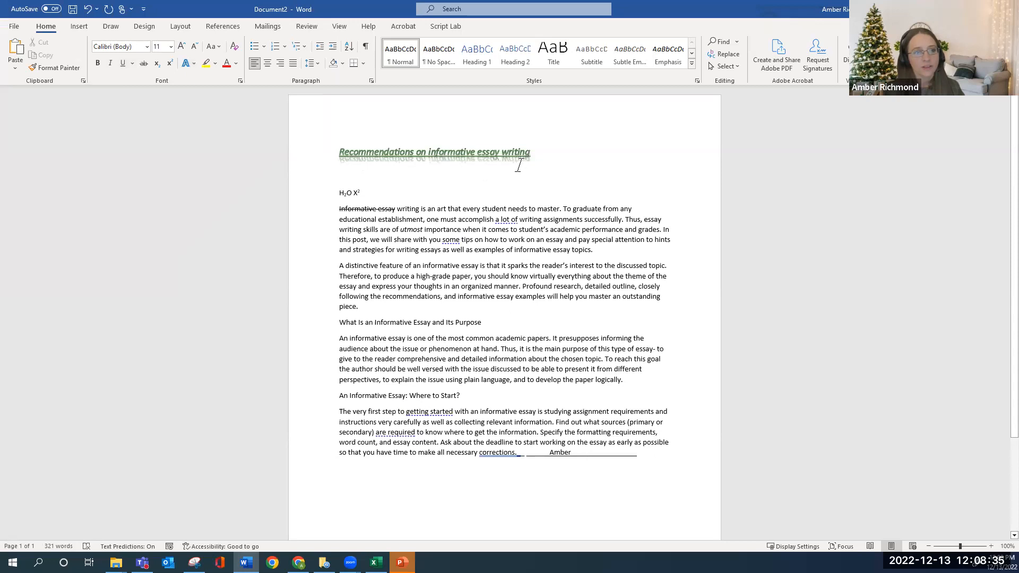
Add a blue glow variation to the essay title's text and deselect it
{"action": "triple_click", "coordinate": [411, 141]}
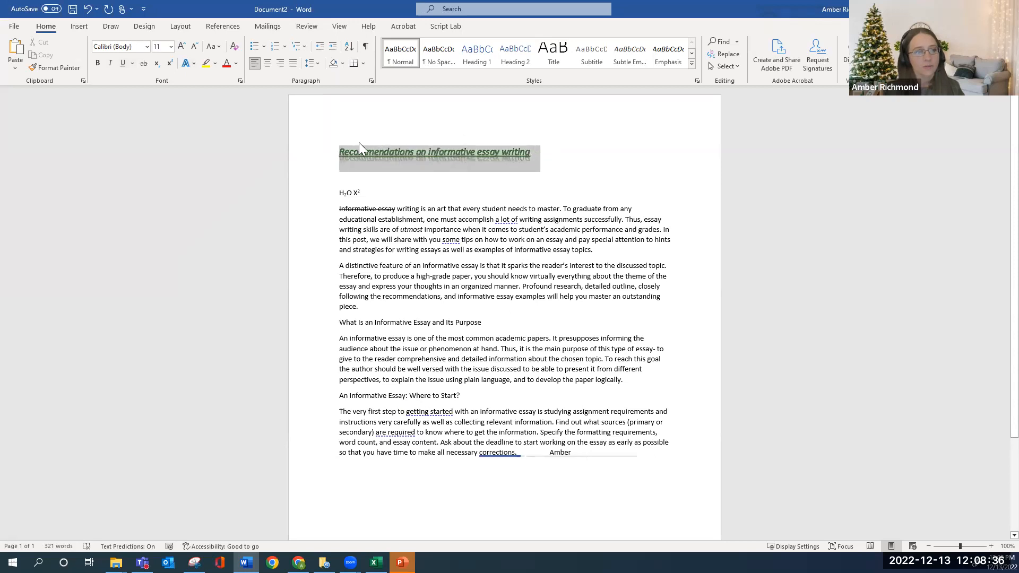
{"action": "left_click", "coordinate": [186, 63]}
{"action": "mouse_move", "coordinate": [247, 220]}
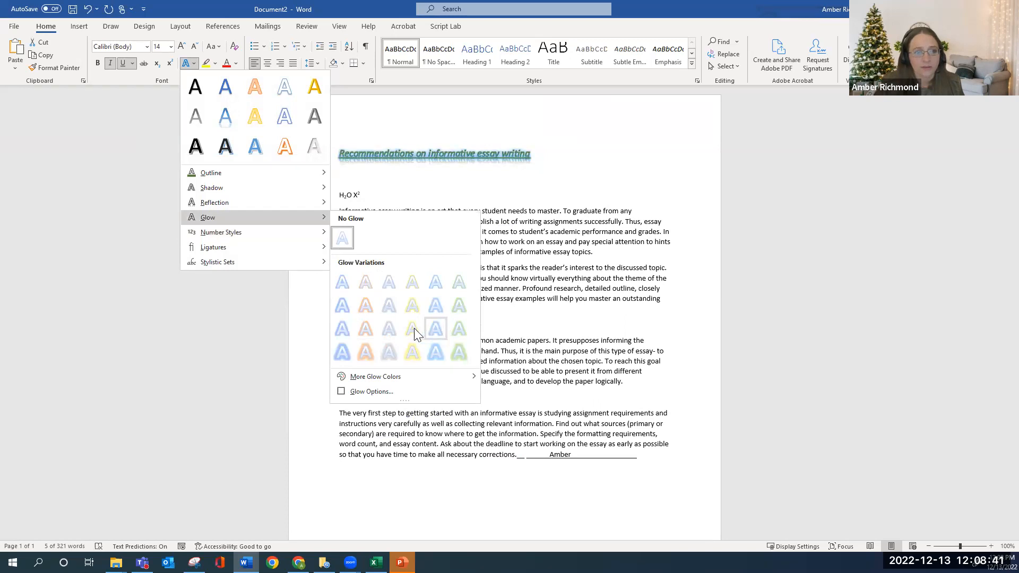
{"action": "left_click", "coordinate": [436, 328]}
{"action": "left_click", "coordinate": [393, 252]}
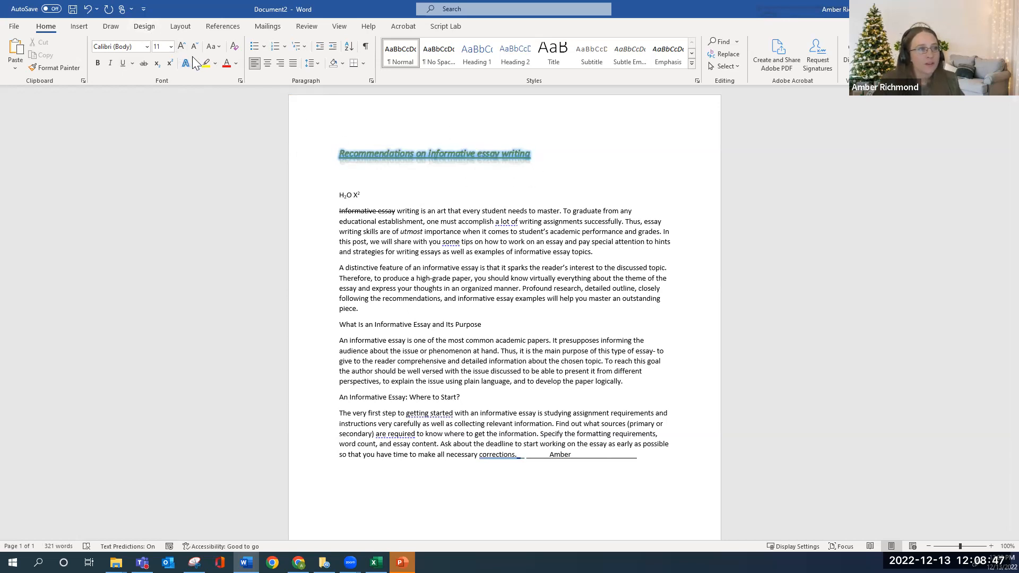
Highlight the first paragraph's text from "are of utmost importance" to "some tips on how" in bright green
{"action": "left_click_drag", "start_coordinate": [380, 232], "coordinate": [499, 242]}
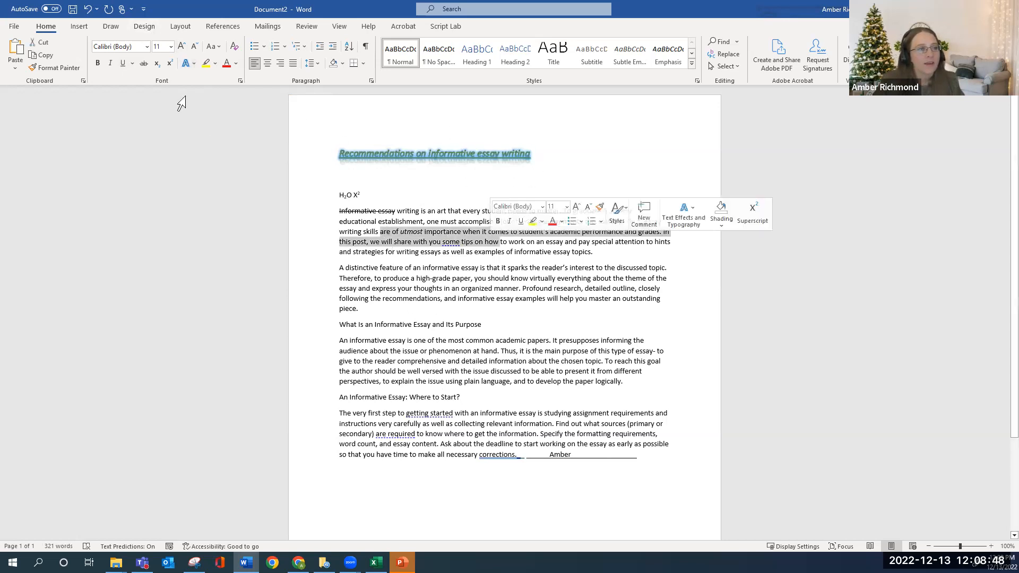
{"action": "left_click", "coordinate": [215, 63]}
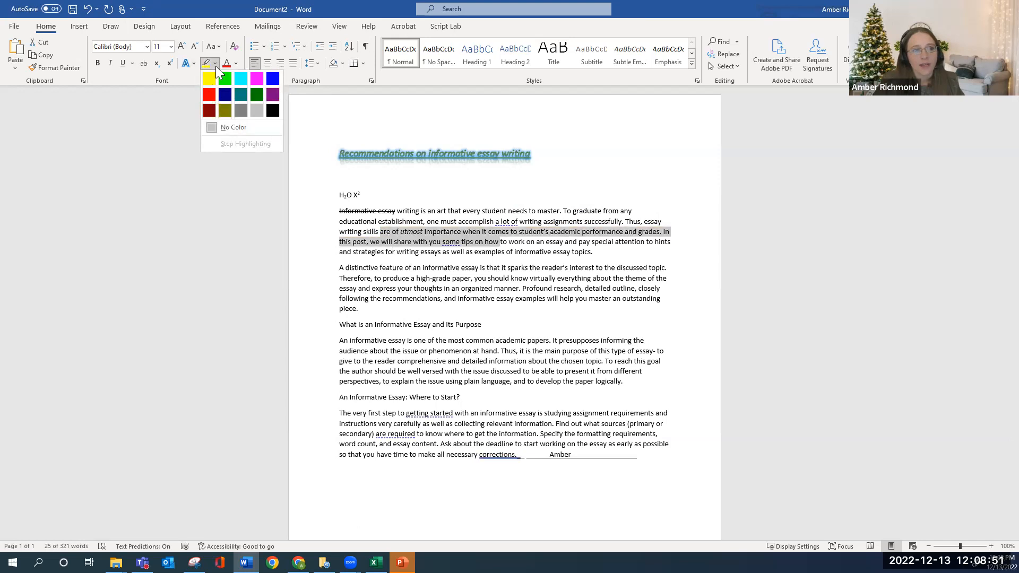
{"action": "left_click", "coordinate": [223, 79]}
{"action": "left_click", "coordinate": [424, 281]}
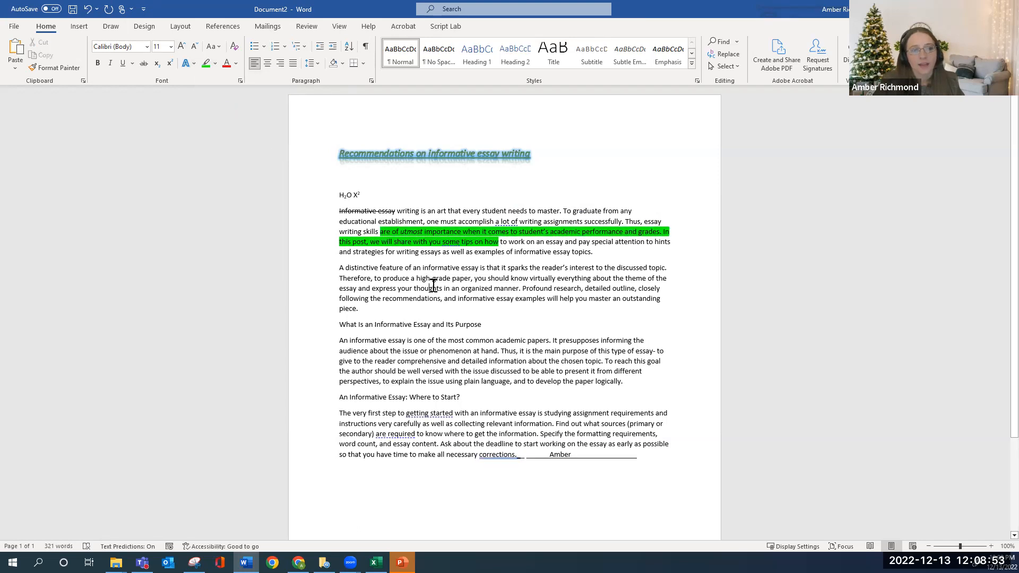
Highlight "informative essay is that it sparks the reader's interest" in the second paragraph in yellow
{"action": "left_click_drag", "start_coordinate": [434, 267], "coordinate": [580, 272]}
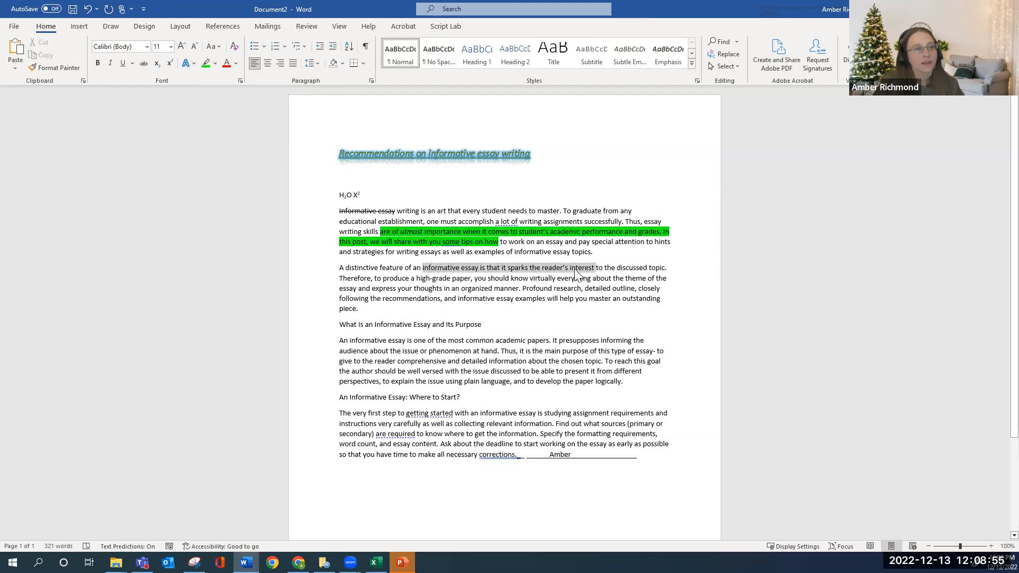
{"action": "left_click", "coordinate": [217, 66]}
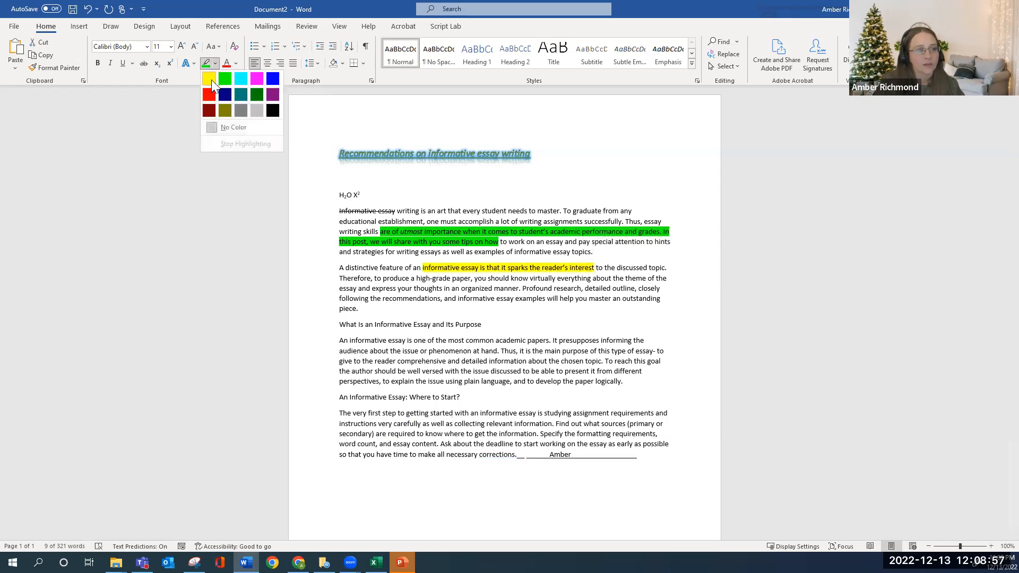
{"action": "left_click", "coordinate": [211, 80]}
{"action": "left_click", "coordinate": [428, 241]}
Remove the green highlight from the first paragraph by setting it to No Color
{"action": "left_click_drag", "start_coordinate": [509, 242], "coordinate": [363, 233]}
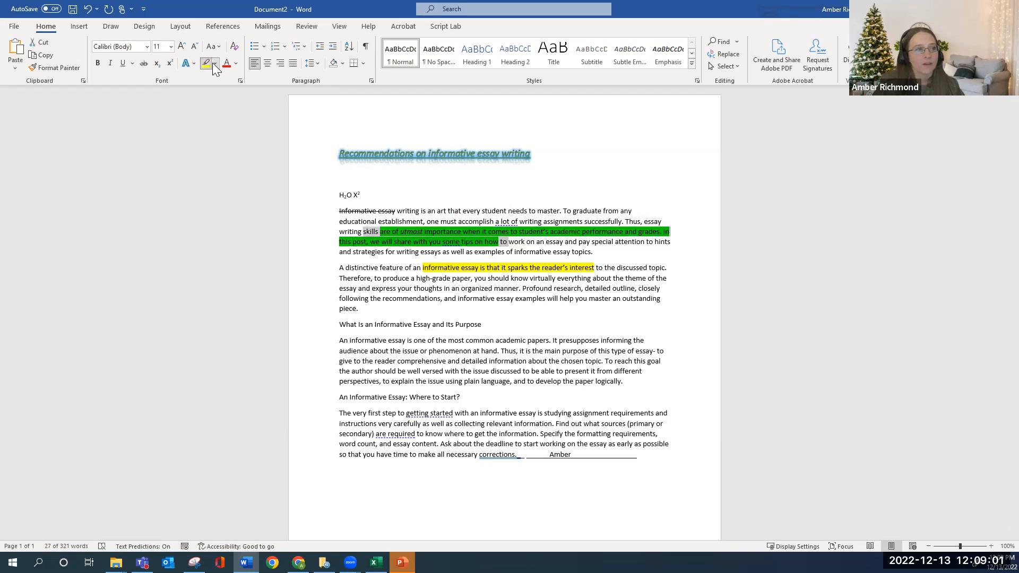
{"action": "left_click", "coordinate": [216, 65]}
{"action": "left_click", "coordinate": [236, 128]}
{"action": "left_click", "coordinate": [395, 207]}
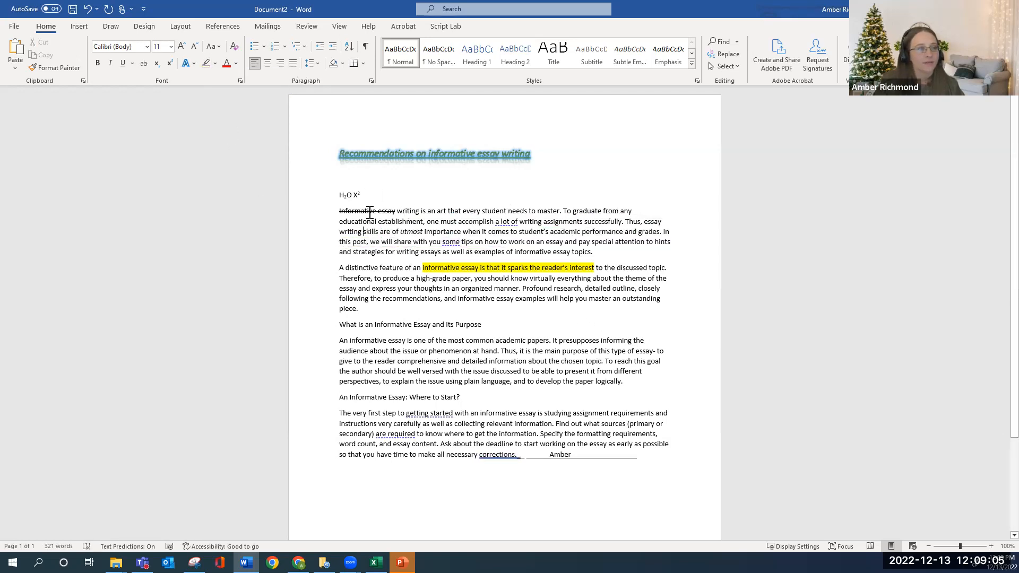
Select the first paragraph's text from "it comes to student's" to "share with", open more font colors, and try several standard colors, including a blue-violet
{"action": "left_click_drag", "start_coordinate": [427, 242], "coordinate": [472, 232]}
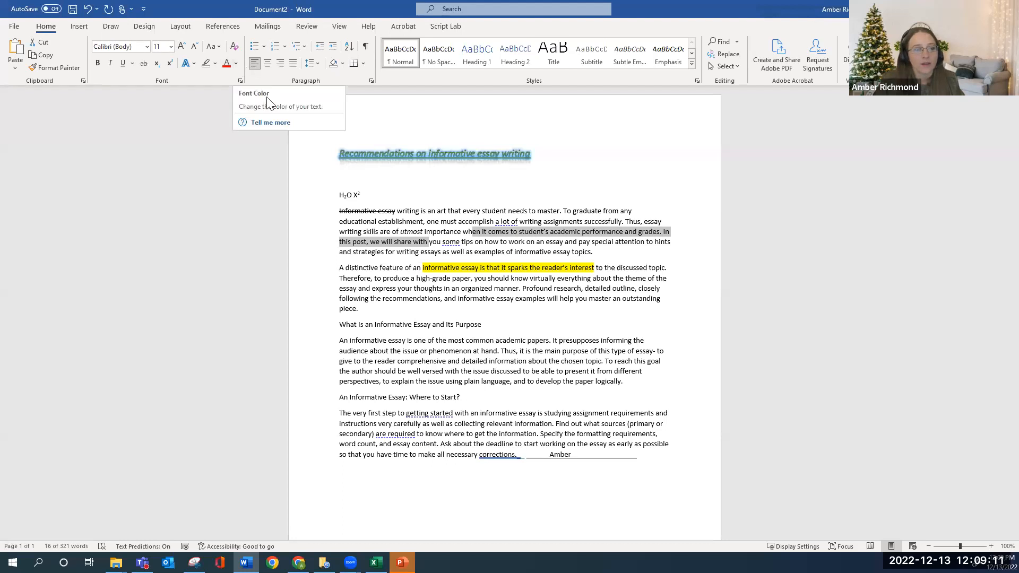
{"action": "left_click", "coordinate": [236, 64]}
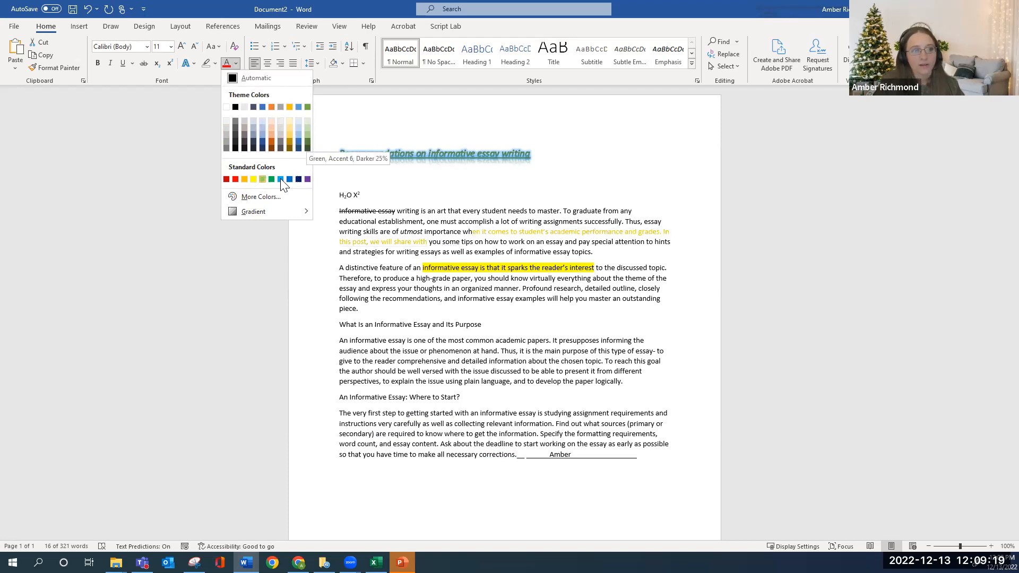
{"action": "left_click", "coordinate": [245, 196]}
{"action": "left_click", "coordinate": [491, 267]}
{"action": "left_click", "coordinate": [486, 247]}
{"action": "left_click", "coordinate": [477, 242]}
{"action": "left_click", "coordinate": [478, 252]}
{"action": "left_click", "coordinate": [476, 265]}
{"action": "left_click", "coordinate": [463, 264]}
{"action": "left_click", "coordinate": [488, 250]}
{"action": "left_click", "coordinate": [491, 261]}
{"action": "left_click", "coordinate": [493, 251]}
{"action": "left_click", "coordinate": [489, 242]}
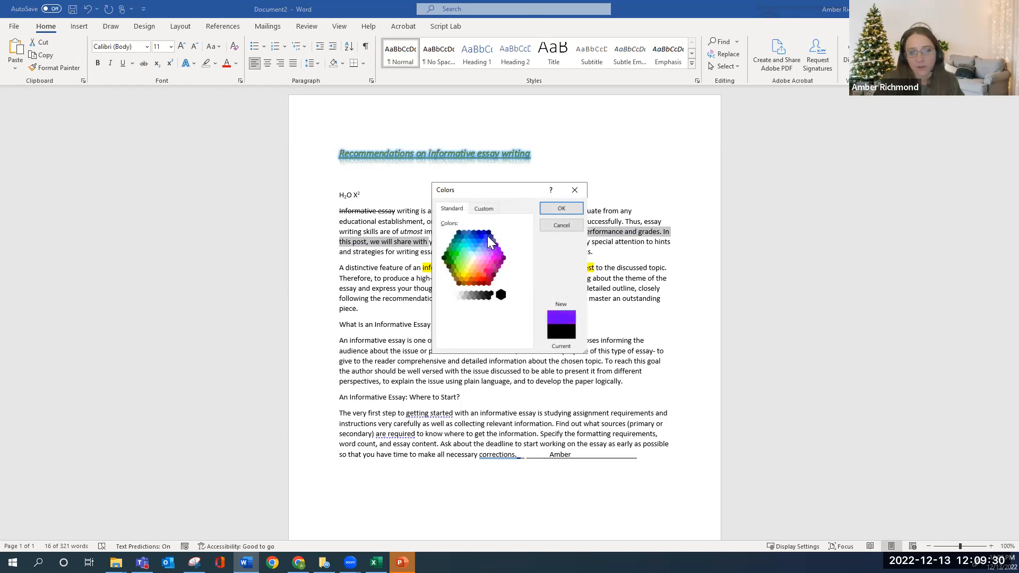
Mix a custom dark teal, hex #287D88, for the selected text, keeping the RGB color model
{"action": "left_click", "coordinate": [485, 209]}
{"action": "left_click_drag", "start_coordinate": [493, 230], "coordinate": [479, 251]}
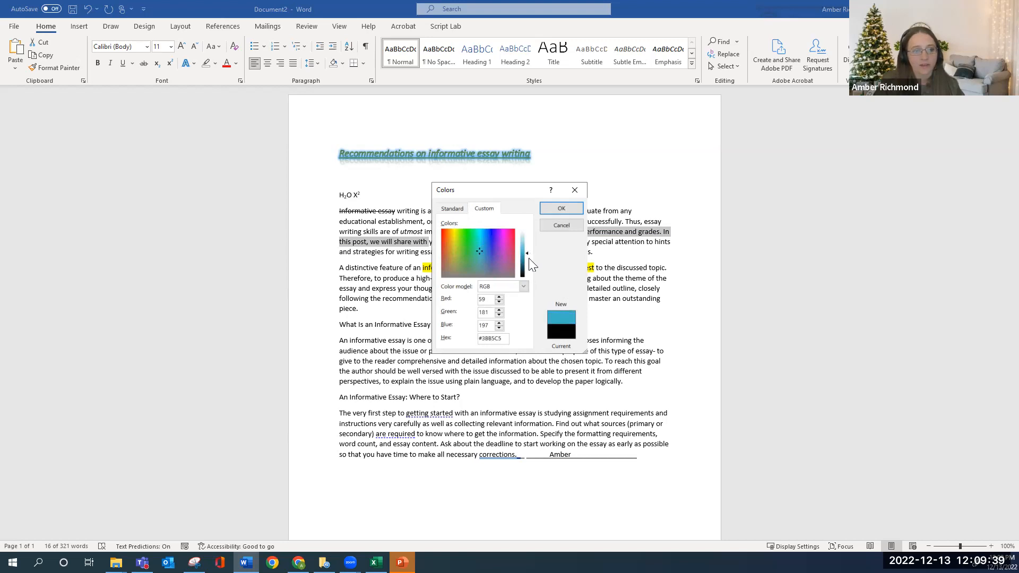
{"action": "left_click_drag", "start_coordinate": [527, 251], "coordinate": [531, 266]}
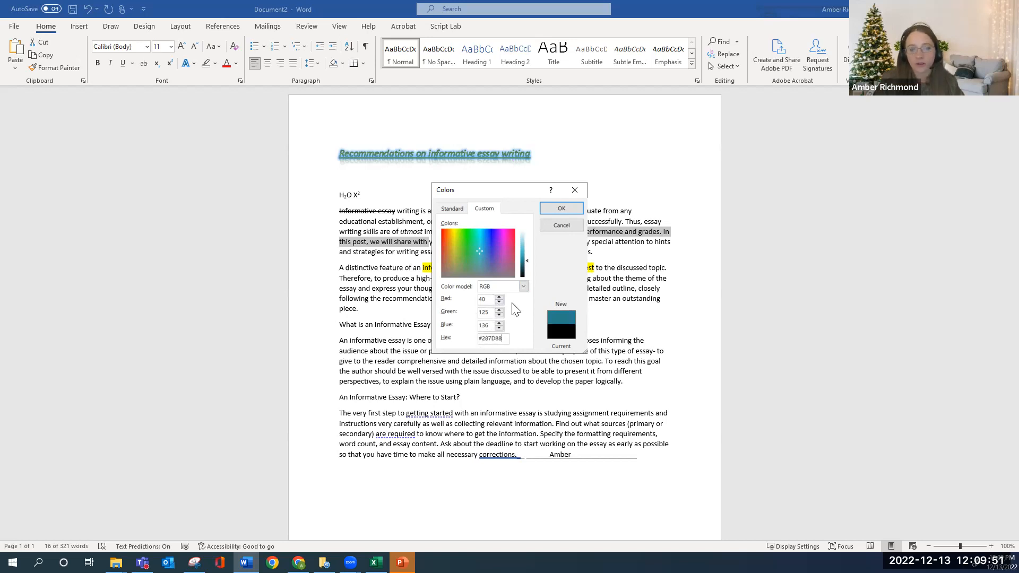
{"action": "left_click", "coordinate": [524, 286]}
{"action": "left_click", "coordinate": [539, 282]}
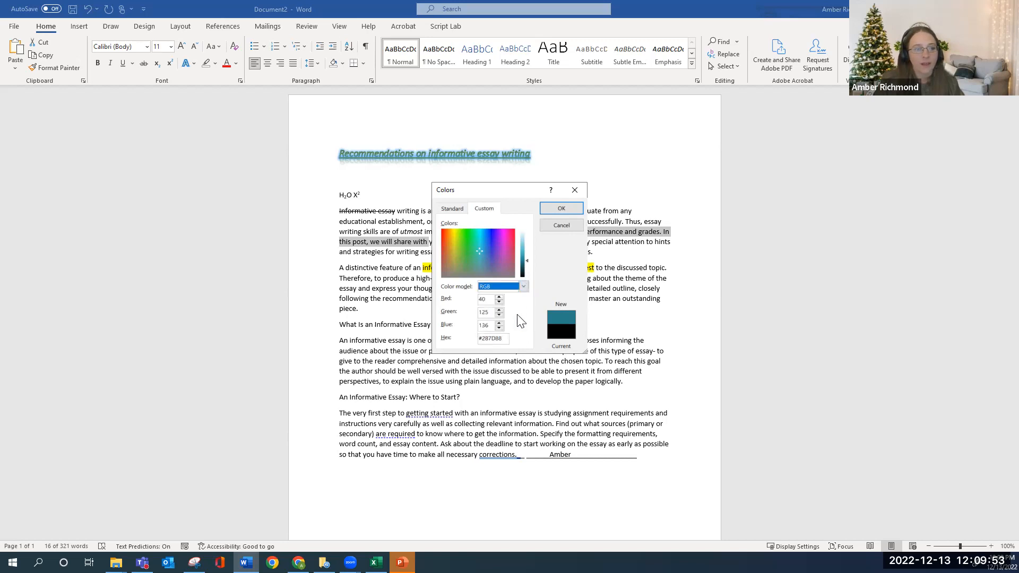
Change the custom font color to purple, RGB 112, 46, 130, and apply it to the selected text
{"action": "left_click", "coordinate": [503, 258]}
{"action": "left_click_drag", "start_coordinate": [503, 260], "coordinate": [499, 255]}
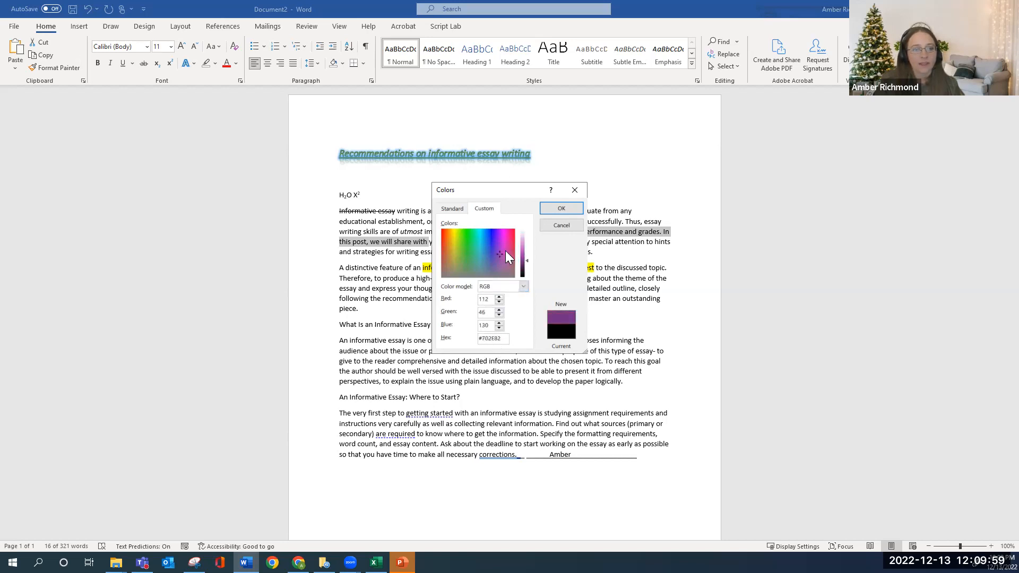
{"action": "left_click", "coordinate": [555, 208]}
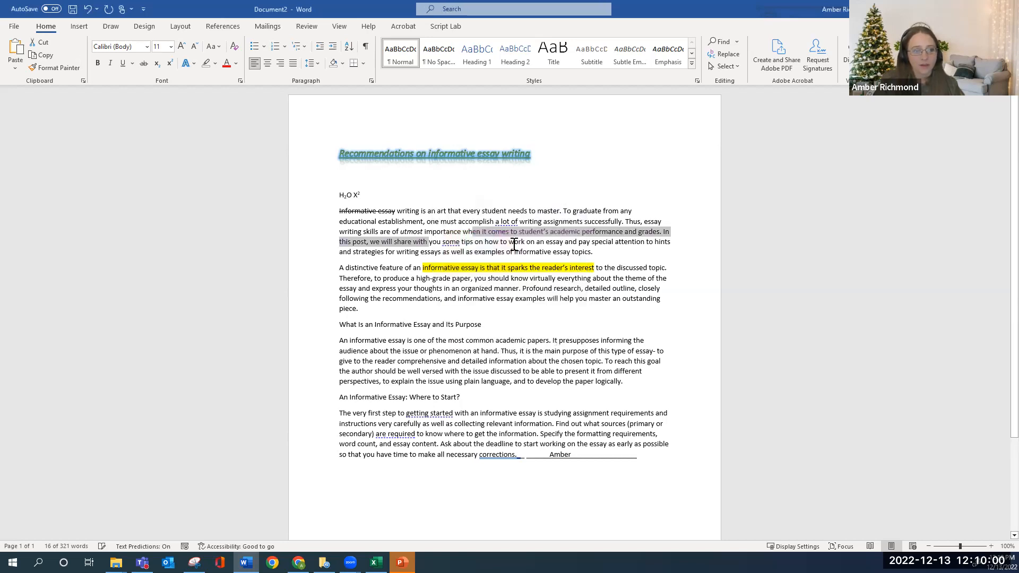
Apply a light purple gradient variation to the text from "it comes to student's" to "share with" and deselect it
{"action": "left_click", "coordinate": [429, 245]}
{"action": "left_click_drag", "start_coordinate": [430, 244], "coordinate": [482, 231]}
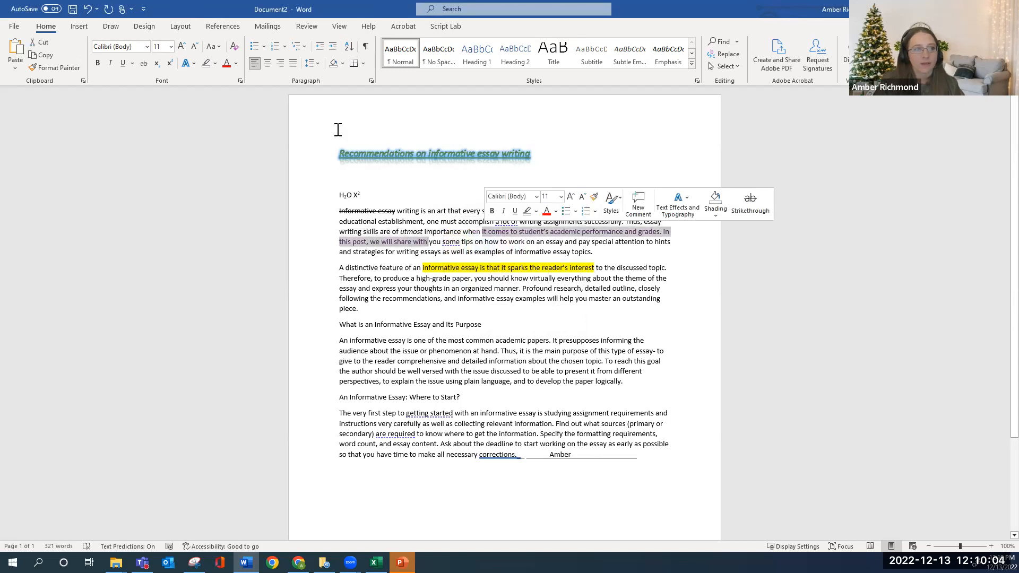
{"action": "left_click", "coordinate": [236, 63]}
{"action": "mouse_move", "coordinate": [269, 247]}
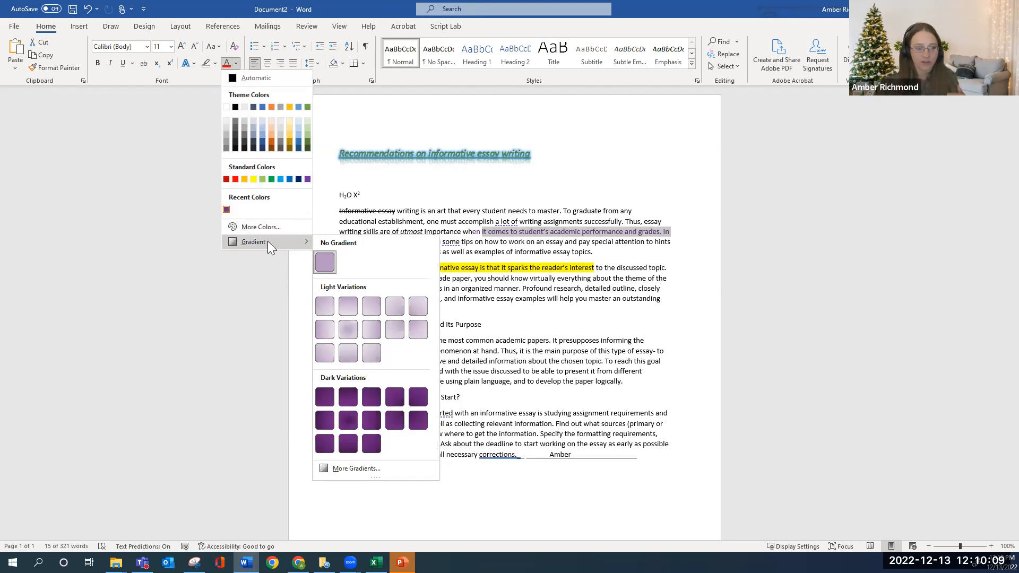
{"action": "left_click", "coordinate": [349, 305]}
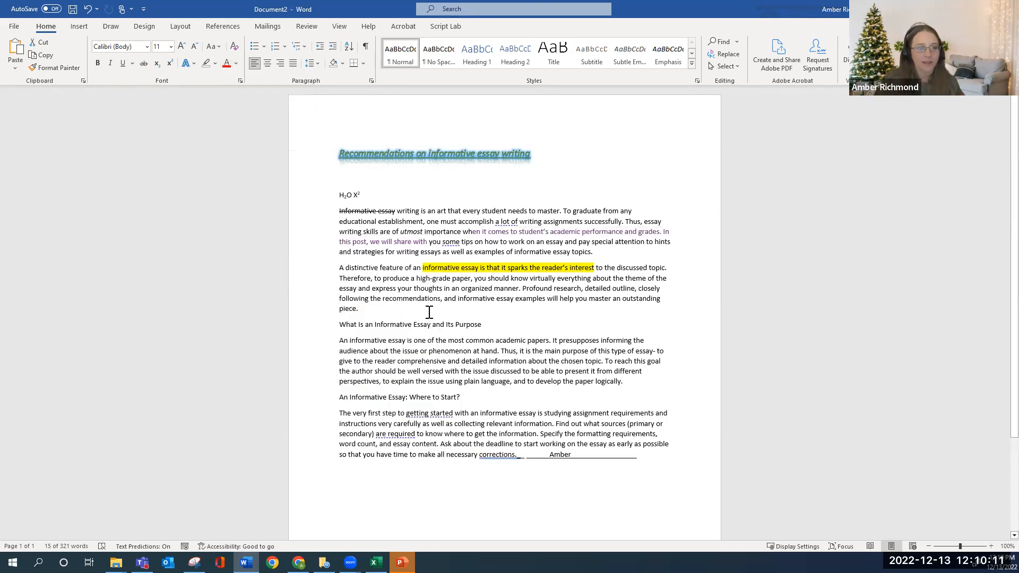
{"action": "left_click", "coordinate": [518, 252]}
Open the detailed gradient settings for the text from "it comes to student's" to "share with" and color its 100% gradient stop blue
{"action": "left_click_drag", "start_coordinate": [429, 244], "coordinate": [482, 232]}
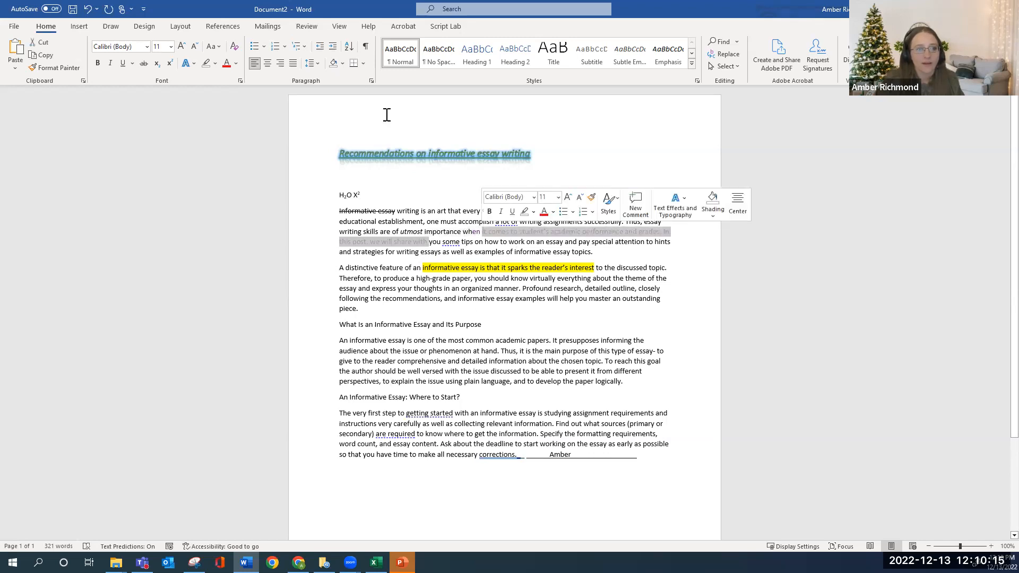
{"action": "left_click", "coordinate": [236, 63]}
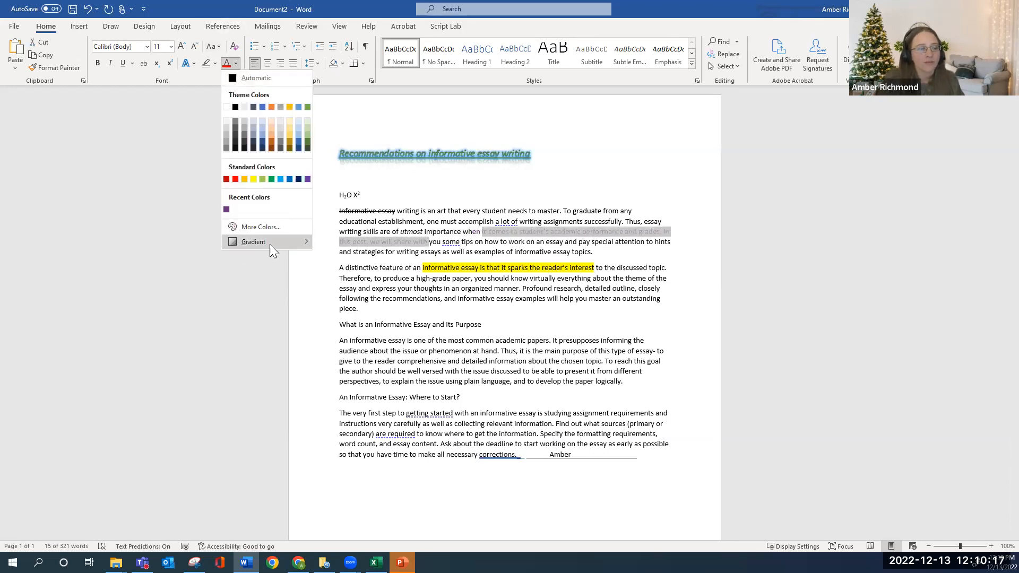
{"action": "mouse_move", "coordinate": [271, 244]}
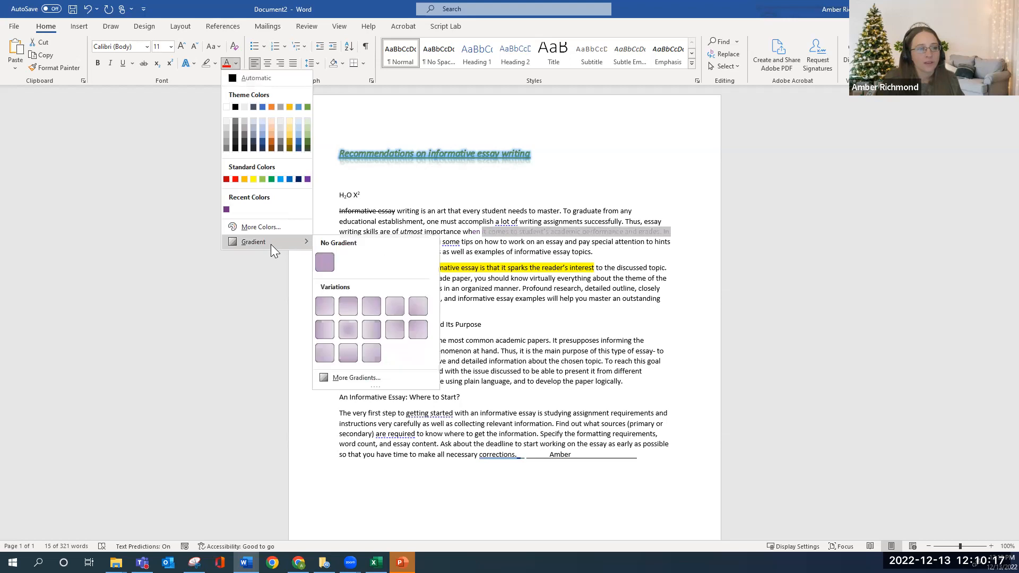
{"action": "left_click", "coordinate": [361, 377]}
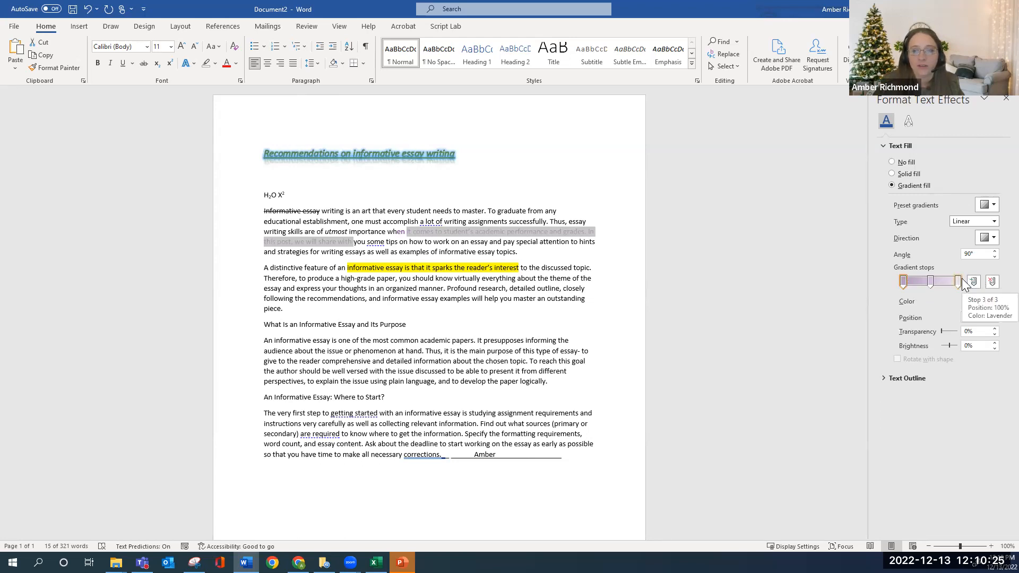
{"action": "left_click", "coordinate": [959, 282]}
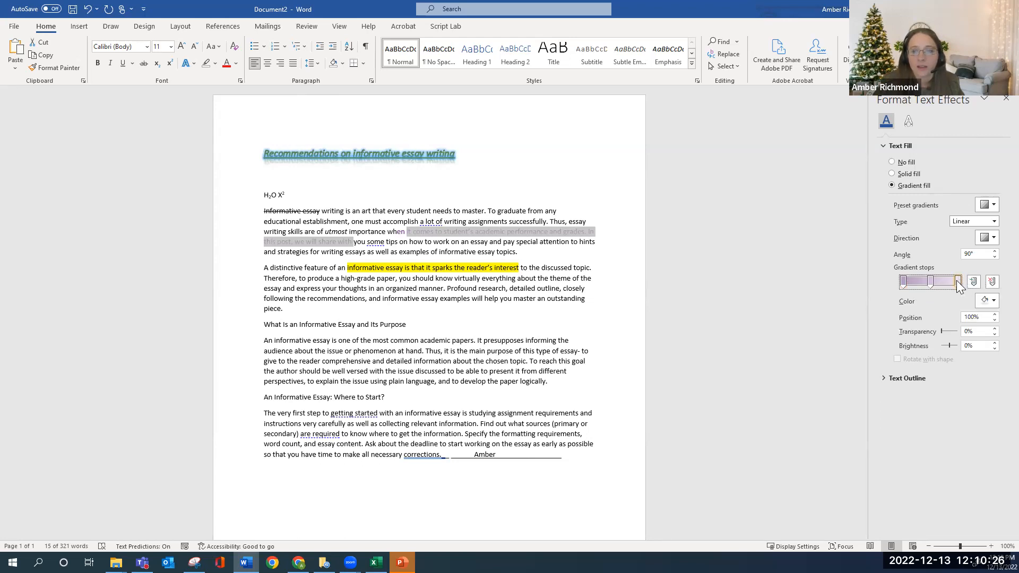
{"action": "left_click", "coordinate": [986, 301]}
{"action": "left_click", "coordinate": [969, 329]}
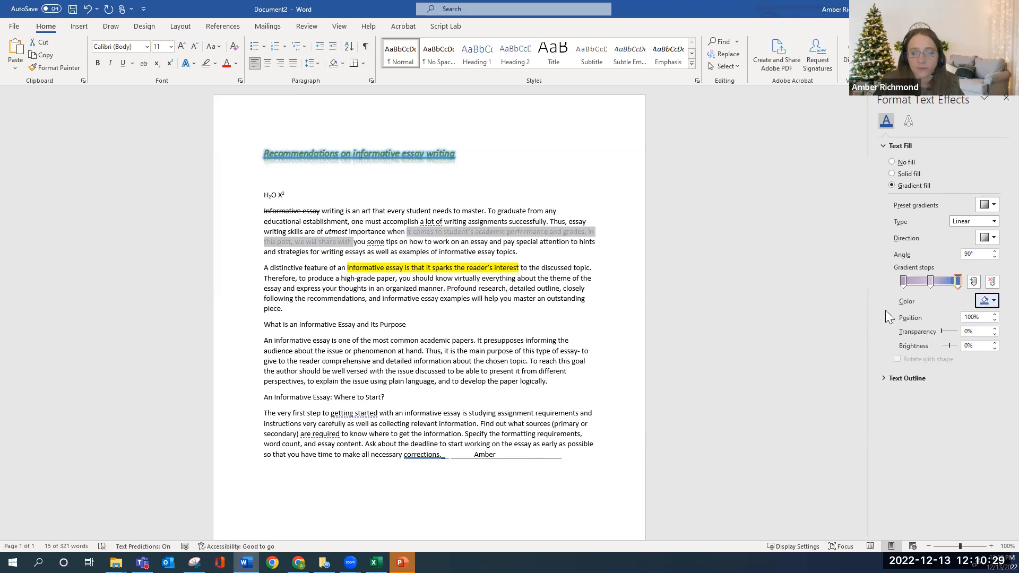
{"action": "left_click", "coordinate": [626, 281]}
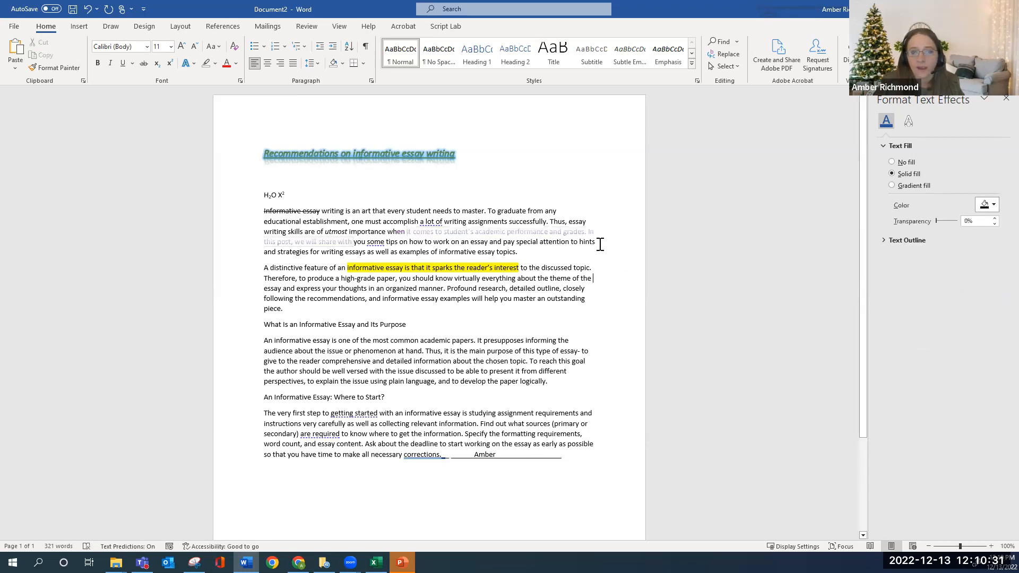
Add two stops to the same text's gradient fill: orange at 25% and green at 75%
{"action": "left_click_drag", "start_coordinate": [353, 238], "coordinate": [407, 231]}
{"action": "left_click", "coordinate": [974, 282]}
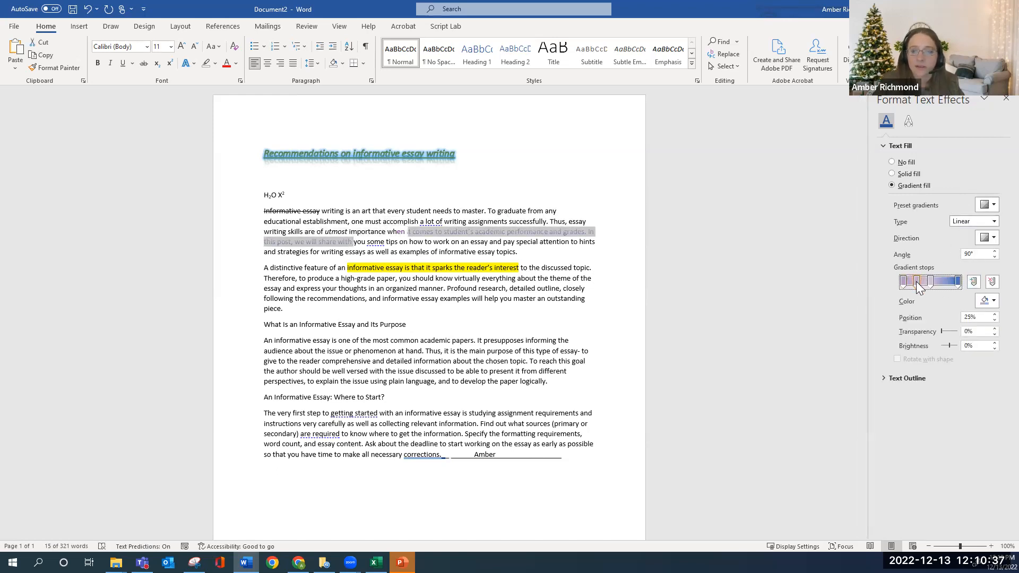
{"action": "left_click", "coordinate": [988, 301]}
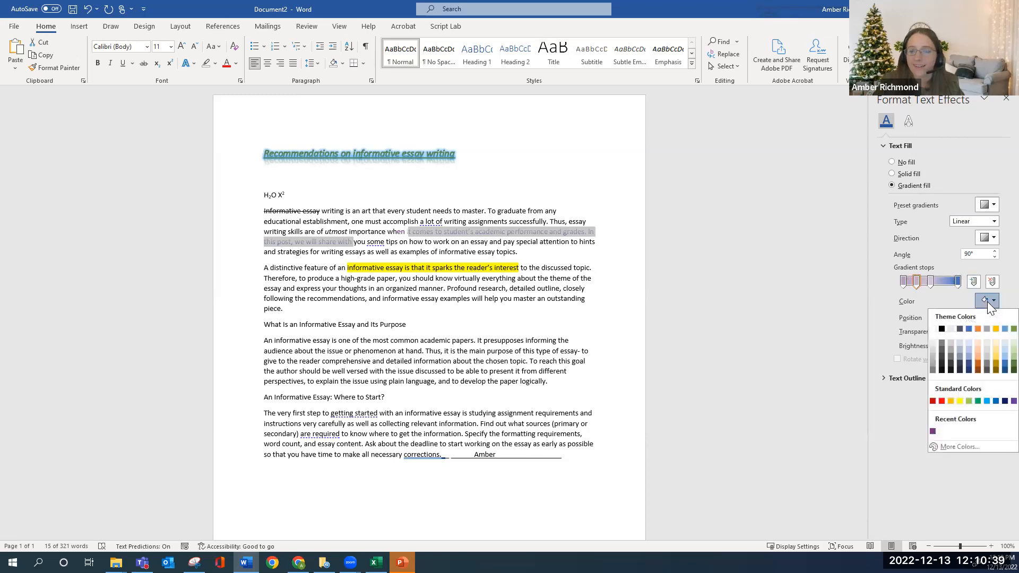
{"action": "left_click", "coordinate": [978, 329]}
{"action": "left_click", "coordinate": [945, 281]}
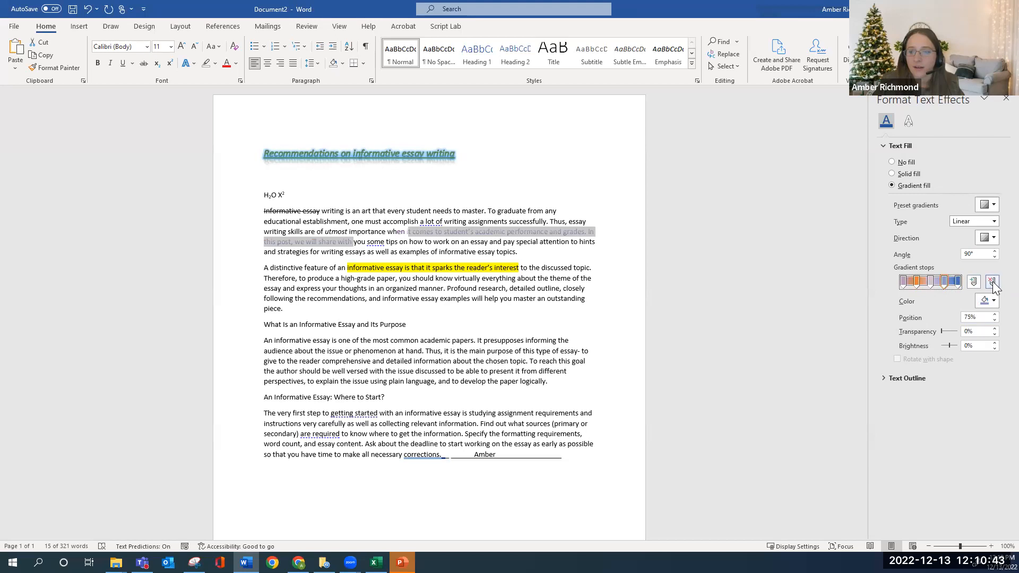
{"action": "left_click", "coordinate": [993, 302]}
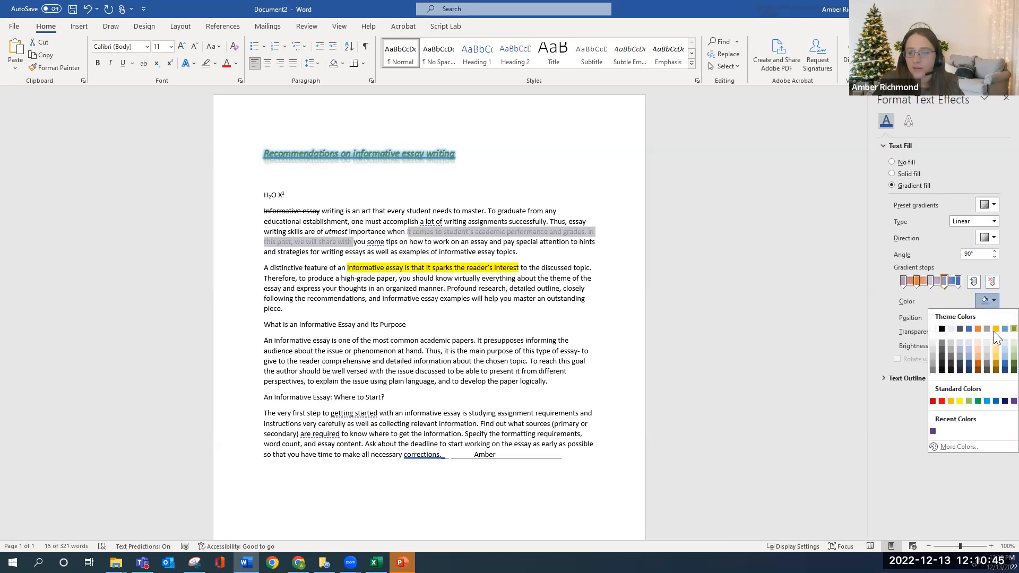
{"action": "left_click", "coordinate": [994, 330]}
Color the text gradient's middle stop, at 50%, yellow and deselect the text
{"action": "left_click", "coordinate": [929, 282]}
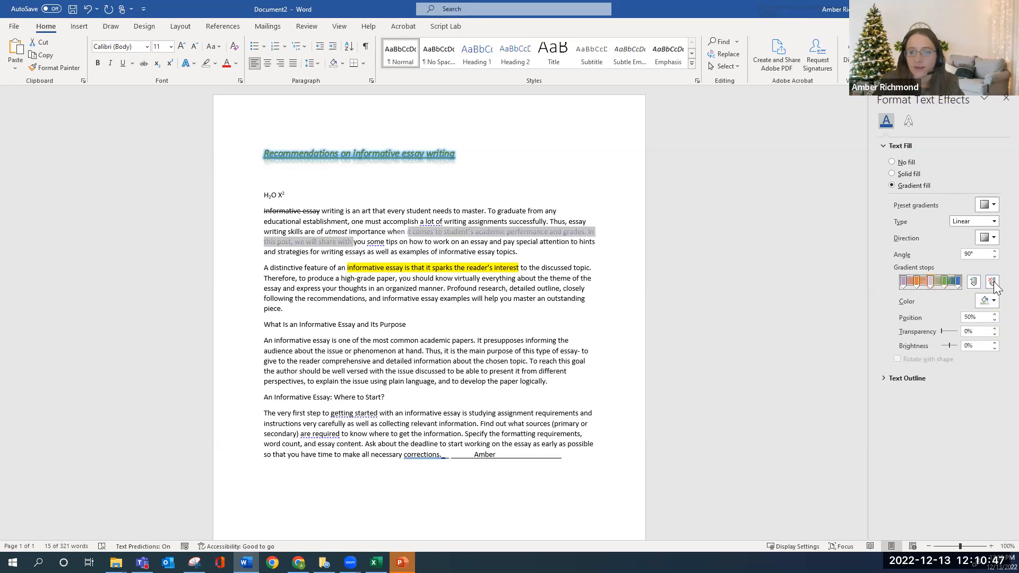
{"action": "left_click", "coordinate": [992, 301]}
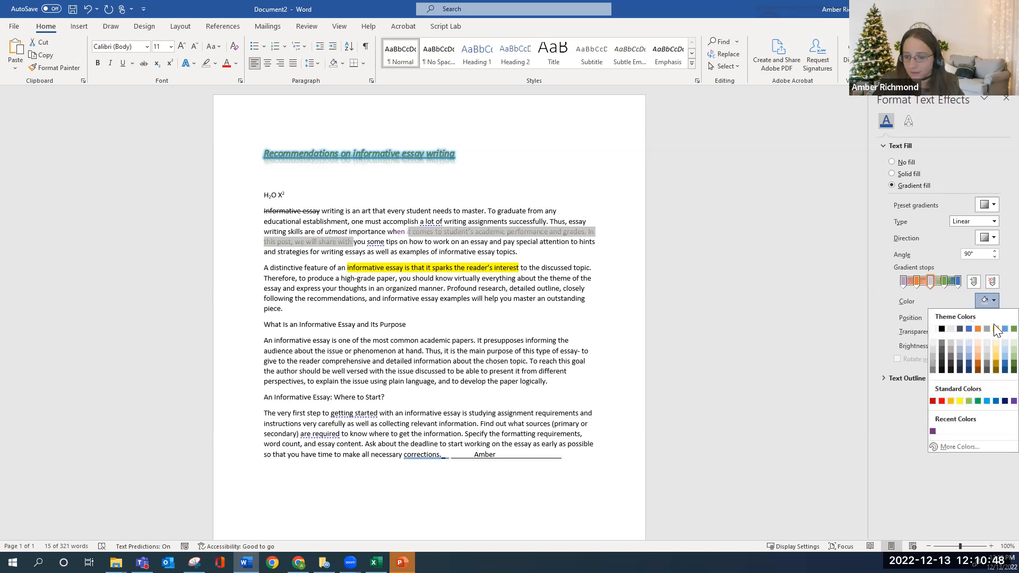
{"action": "left_click", "coordinate": [960, 401]}
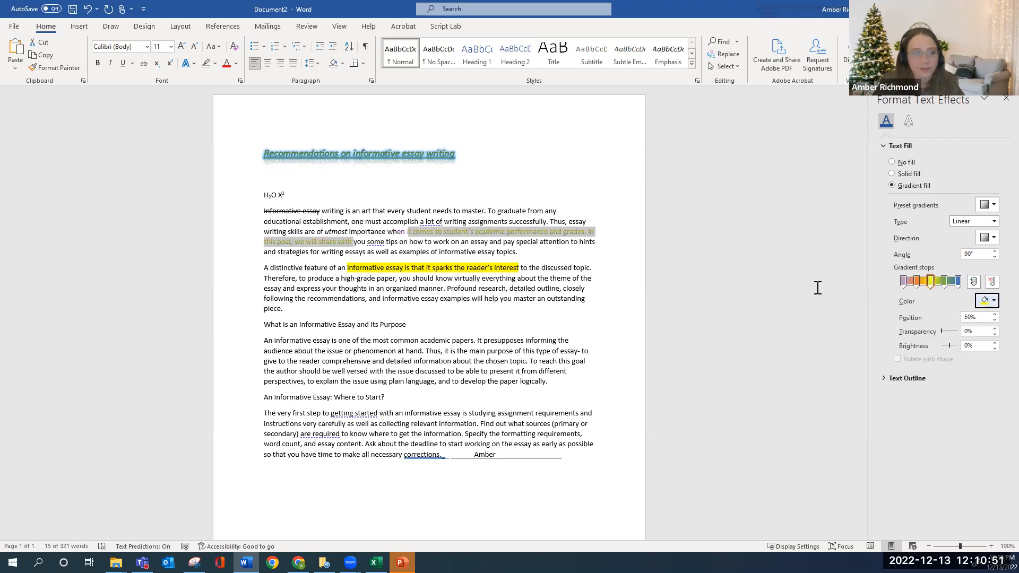
{"action": "left_click", "coordinate": [636, 267]}
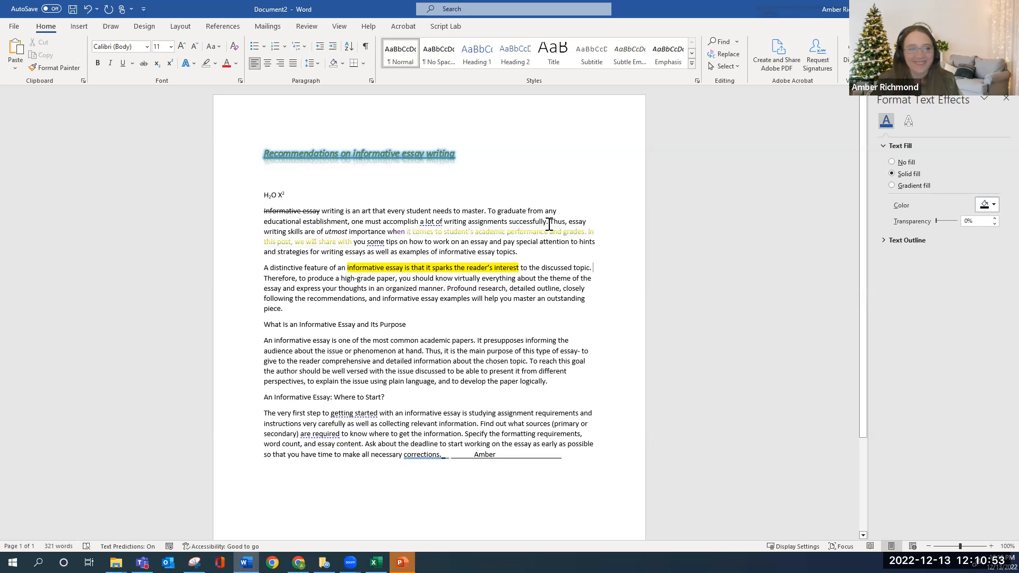
Examine the multicolor text's gradient settings, including the direction options and preset gradients, without changing them
{"action": "left_click", "coordinate": [461, 232]}
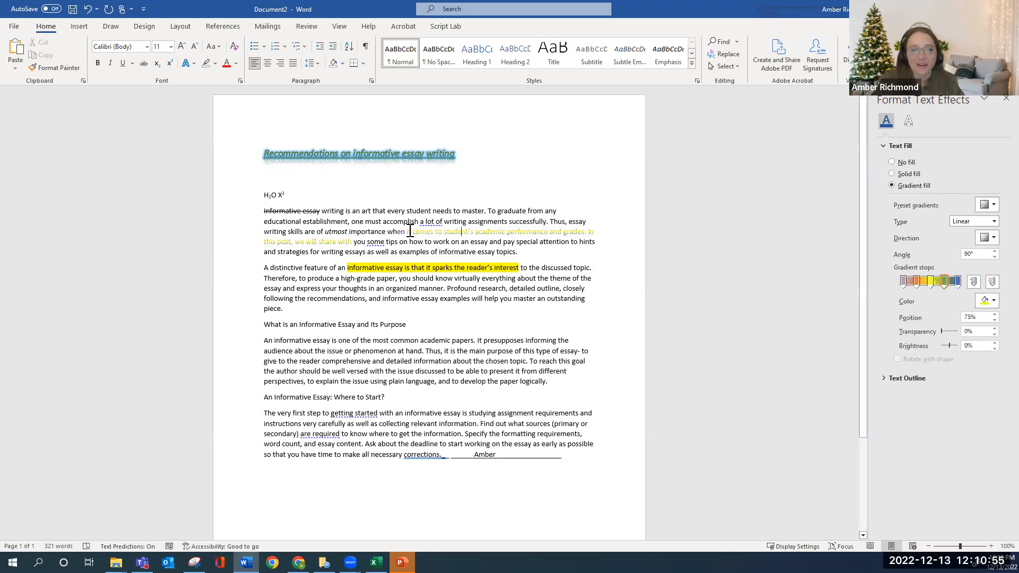
{"action": "left_click_drag", "start_coordinate": [411, 232], "coordinate": [352, 242]}
{"action": "left_click", "coordinate": [420, 232]}
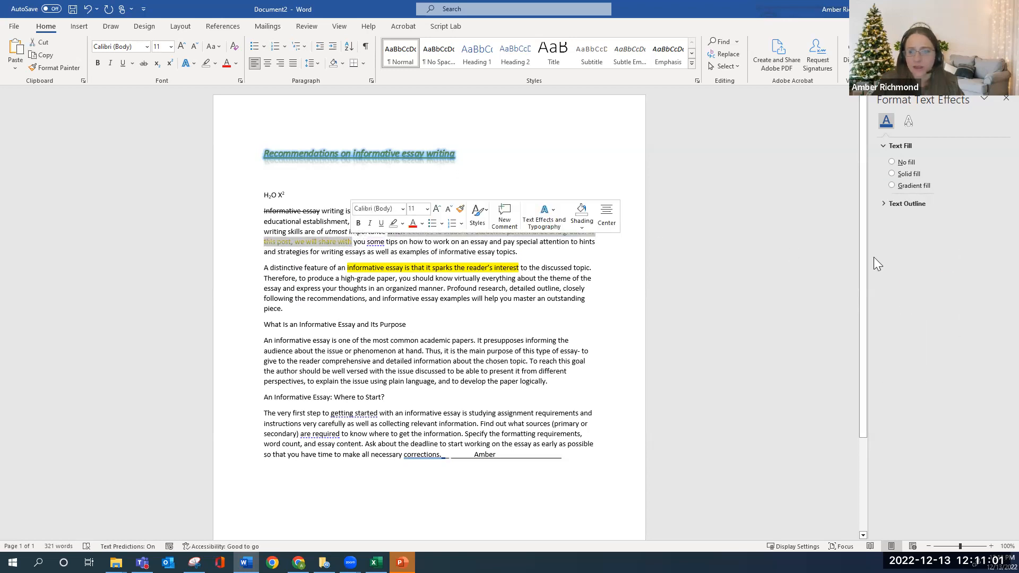
{"action": "left_click", "coordinate": [449, 232]}
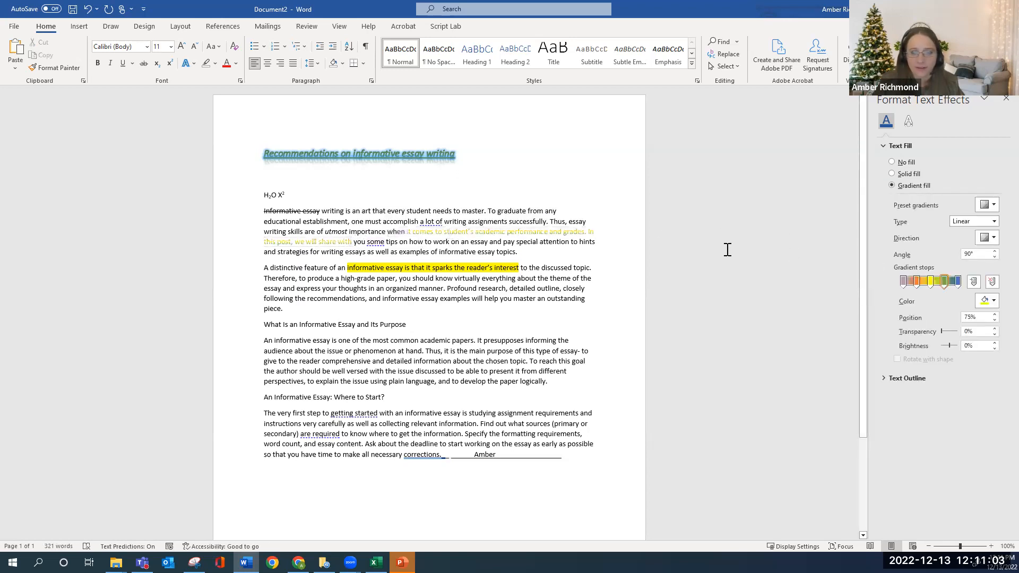
{"action": "left_click", "coordinate": [987, 237]}
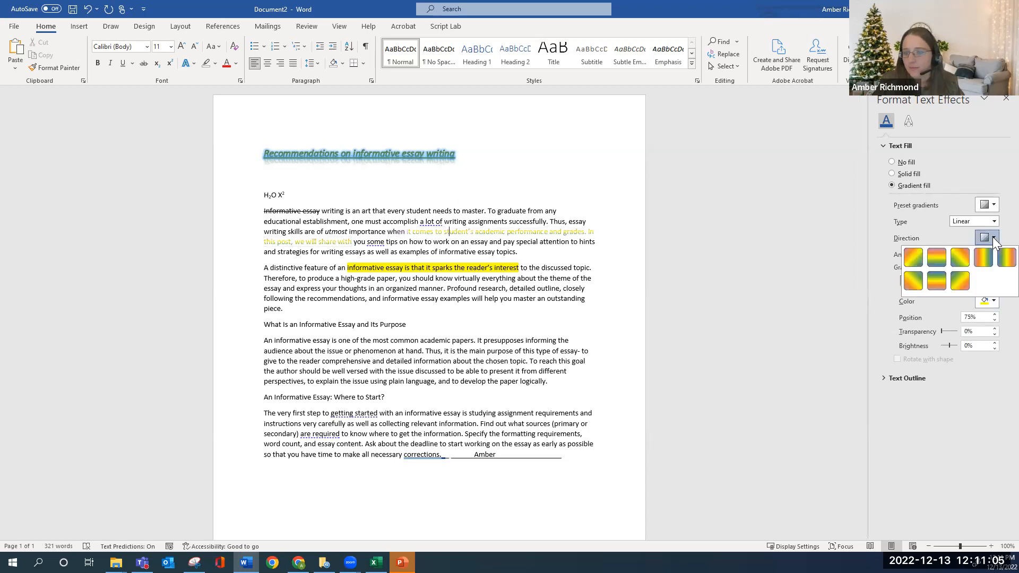
{"action": "left_click", "coordinate": [985, 205]}
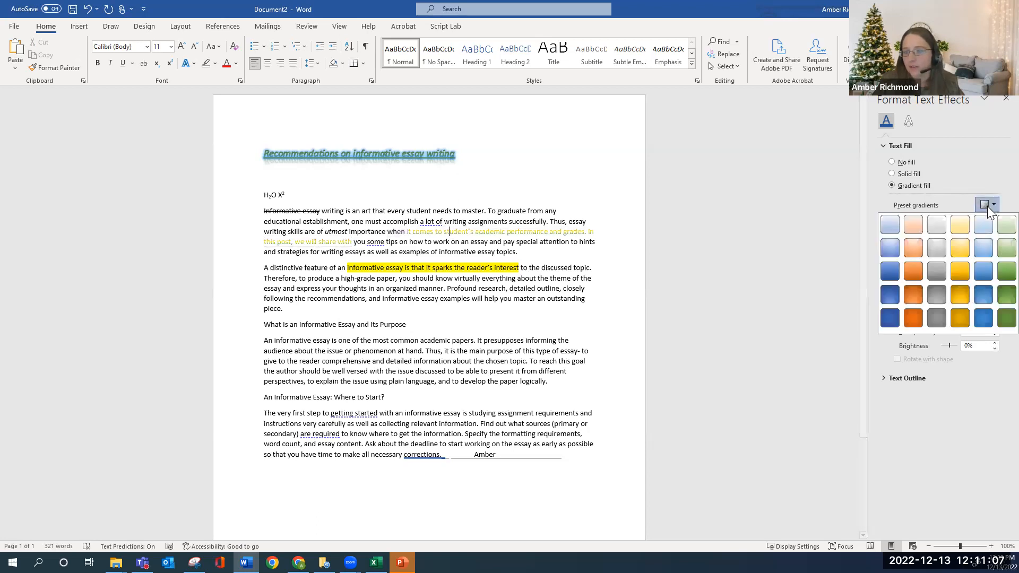
{"action": "left_click", "coordinate": [994, 240]}
{"action": "left_click", "coordinate": [991, 240]}
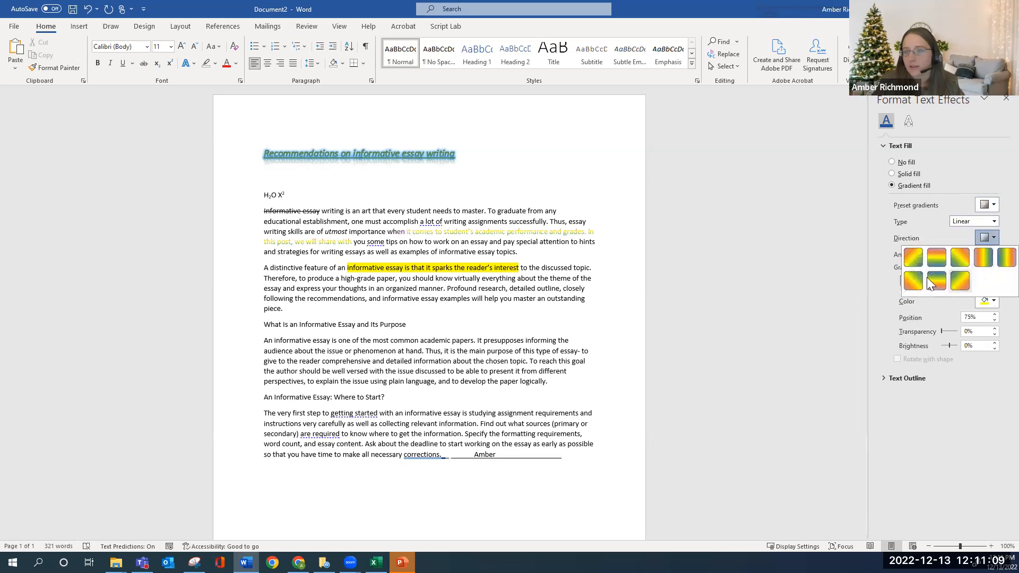
{"action": "left_click", "coordinate": [977, 318]}
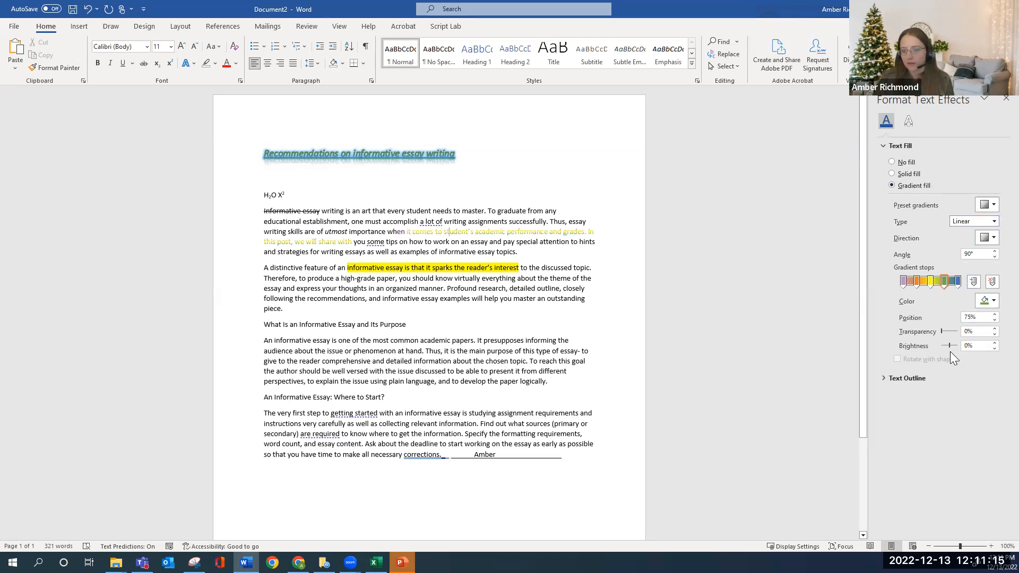
{"action": "left_click", "coordinate": [762, 243]}
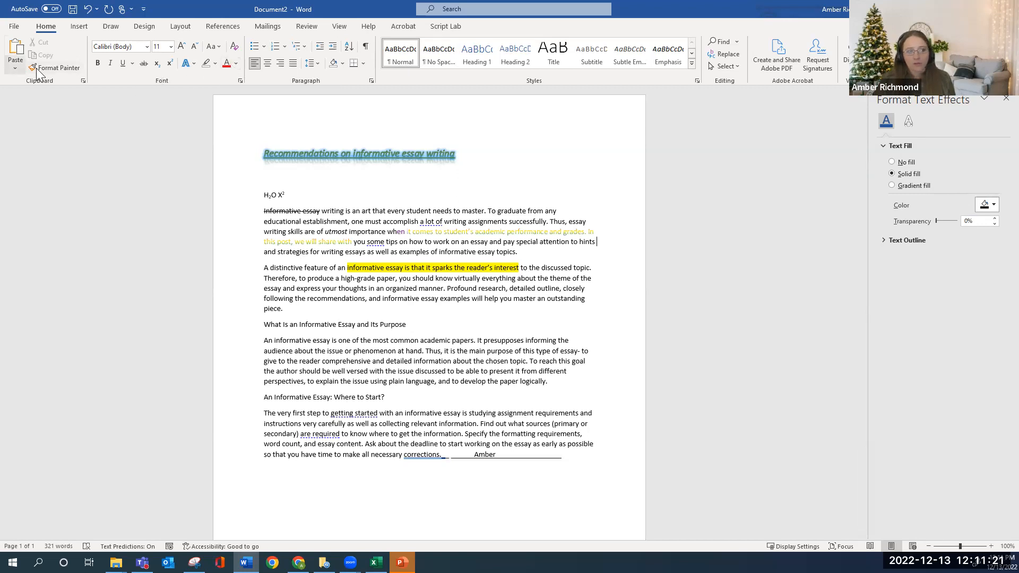
Copy the essay title's formatting to the heading "What Is an Informative Essay and Its Purpose" with Format Painter
{"action": "left_click", "coordinate": [314, 170]}
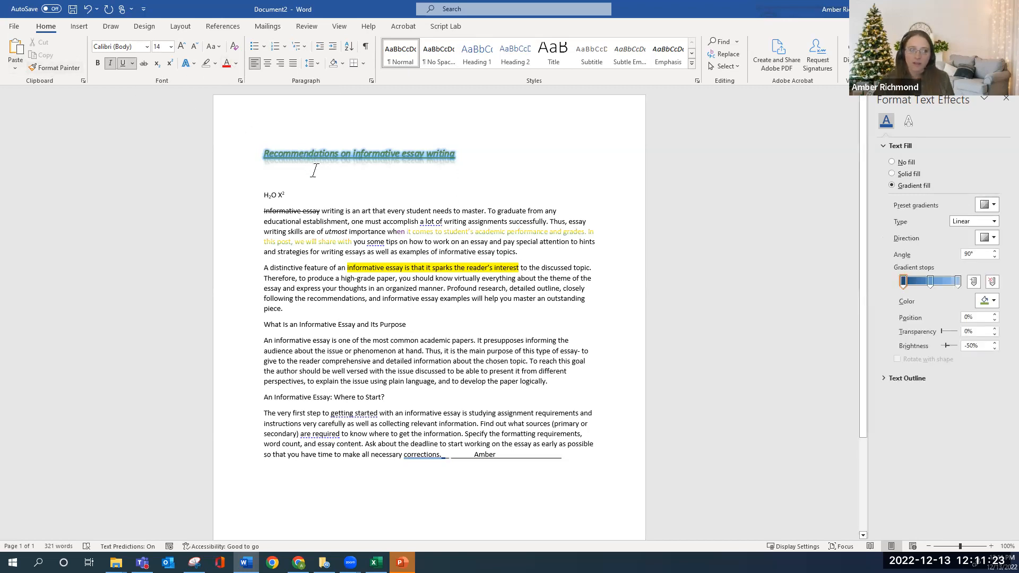
{"action": "triple_click", "coordinate": [440, 157]}
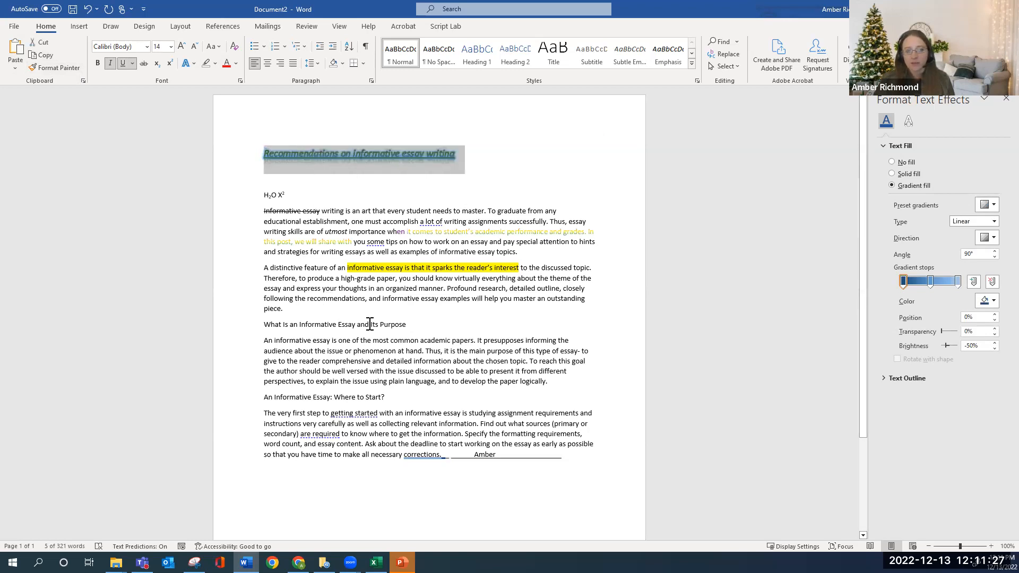
{"action": "left_click_drag", "start_coordinate": [411, 326], "coordinate": [264, 326]}
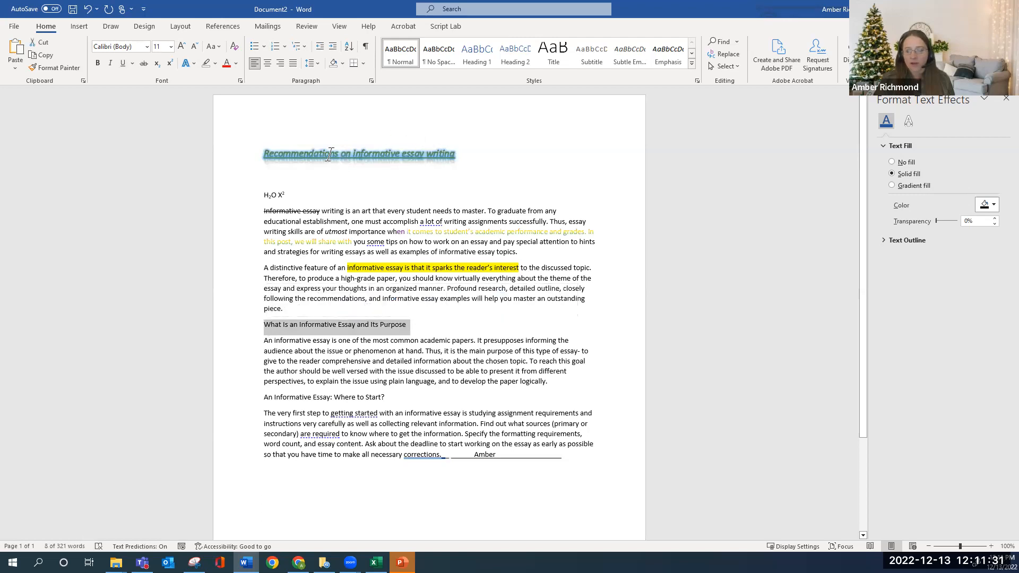
{"action": "left_click", "coordinate": [413, 137]}
{"action": "left_click", "coordinate": [251, 152]}
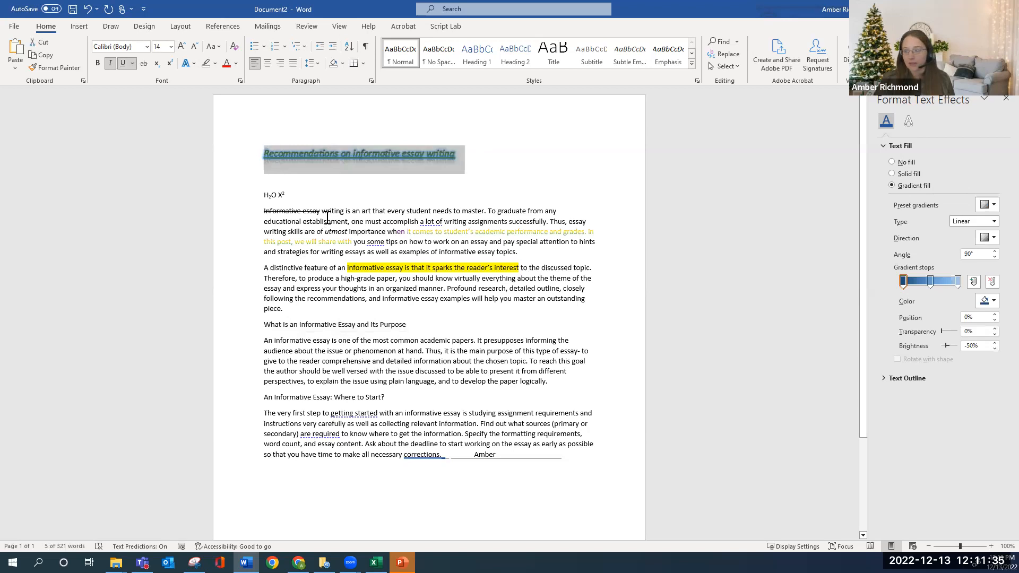
{"action": "left_click", "coordinate": [44, 72]}
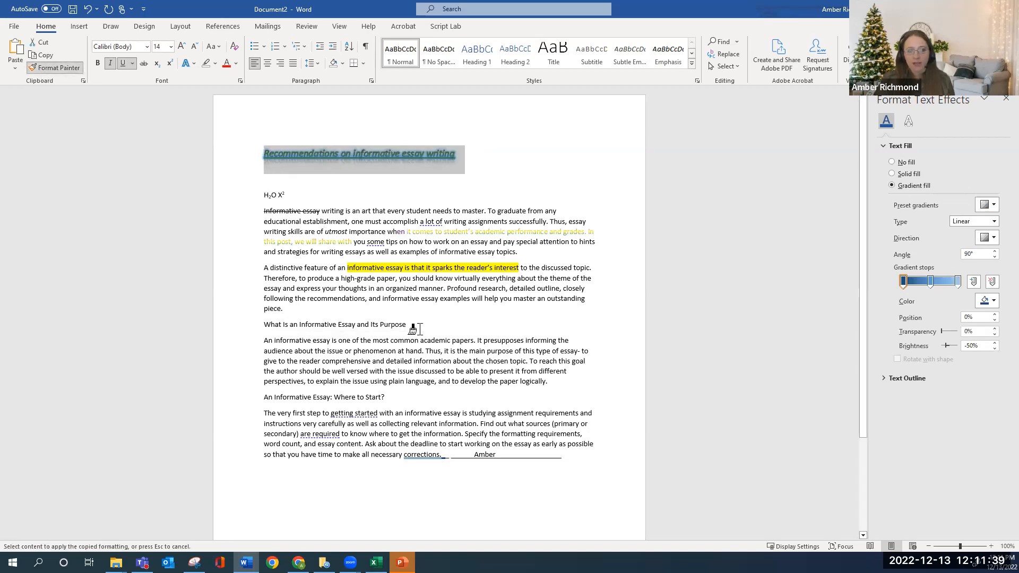
{"action": "left_click_drag", "start_coordinate": [411, 329], "coordinate": [260, 329]}
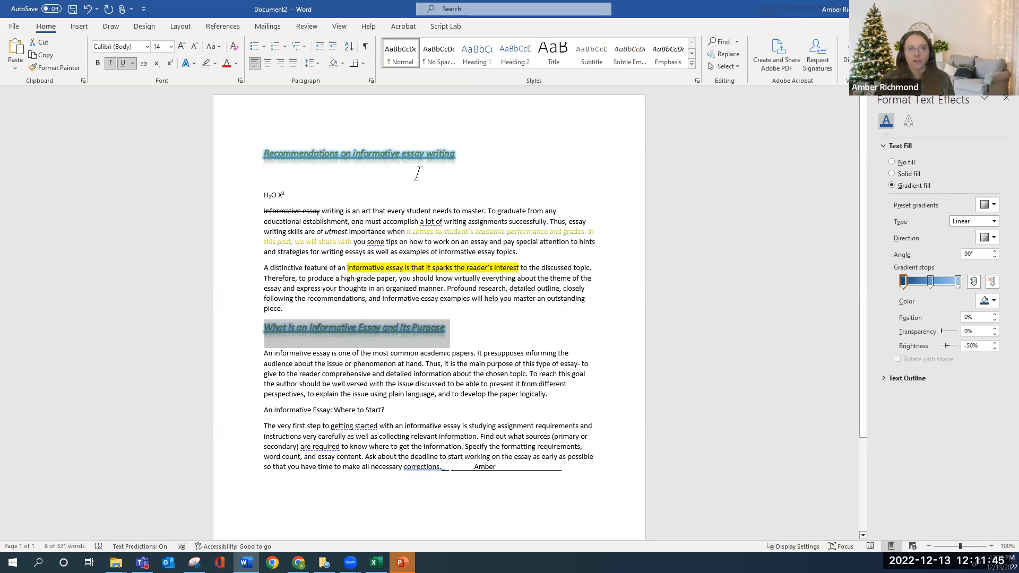
{"action": "left_click", "coordinate": [490, 344]}
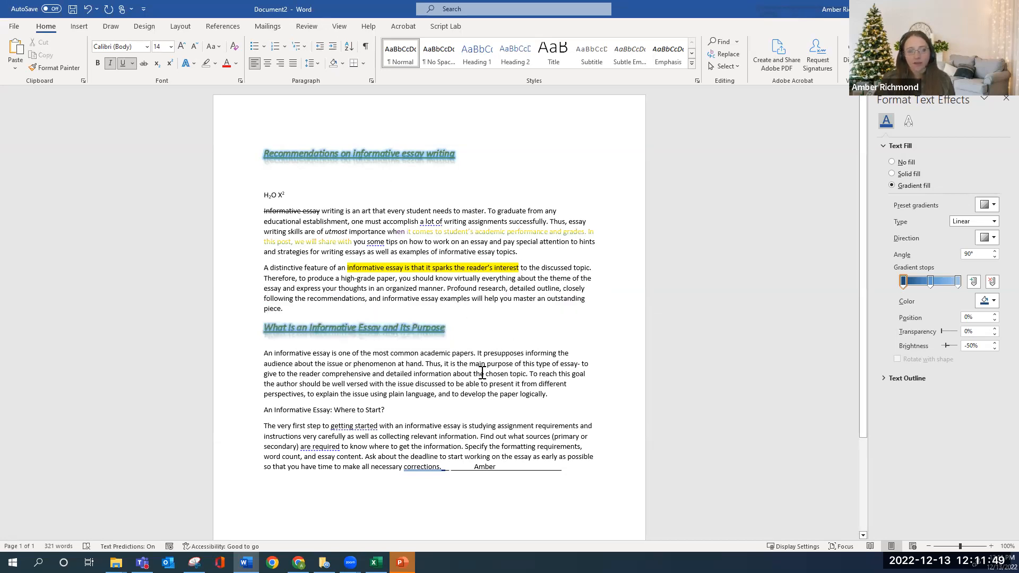
Use Format Painter repeatedly to copy the title's formatting to "An Informative Essay: Where to Start?", "the chosen topic", "e feature" and "an art that"
{"action": "left_click_drag", "start_coordinate": [477, 159], "coordinate": [263, 160]}
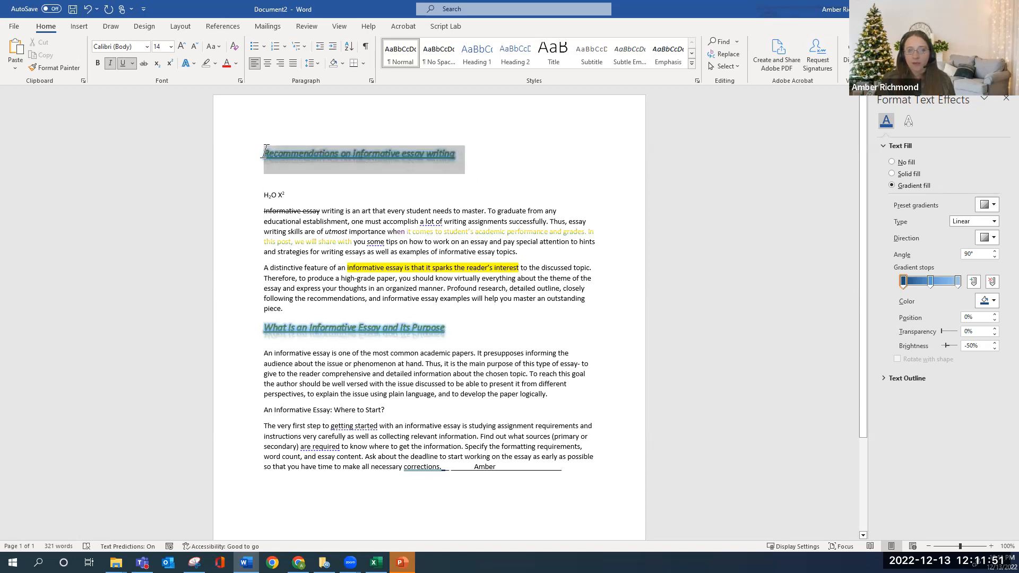
{"action": "left_click", "coordinate": [64, 71]}
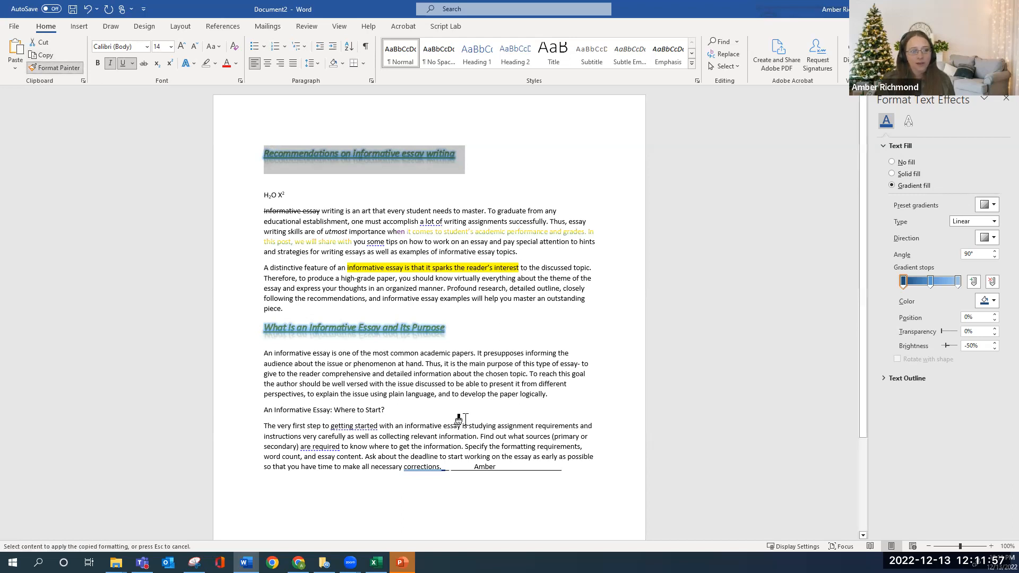
{"action": "left_click_drag", "start_coordinate": [390, 409], "coordinate": [260, 412]}
{"action": "left_click_drag", "start_coordinate": [537, 376], "coordinate": [474, 376]}
{"action": "left_click_drag", "start_coordinate": [329, 267], "coordinate": [300, 268]}
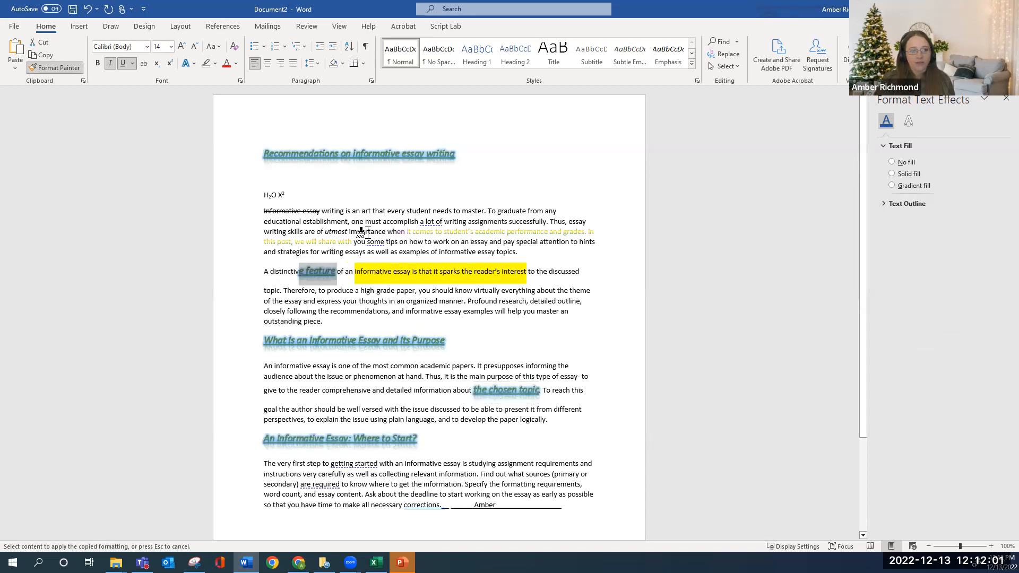
{"action": "left_click_drag", "start_coordinate": [352, 211], "coordinate": [397, 211]}
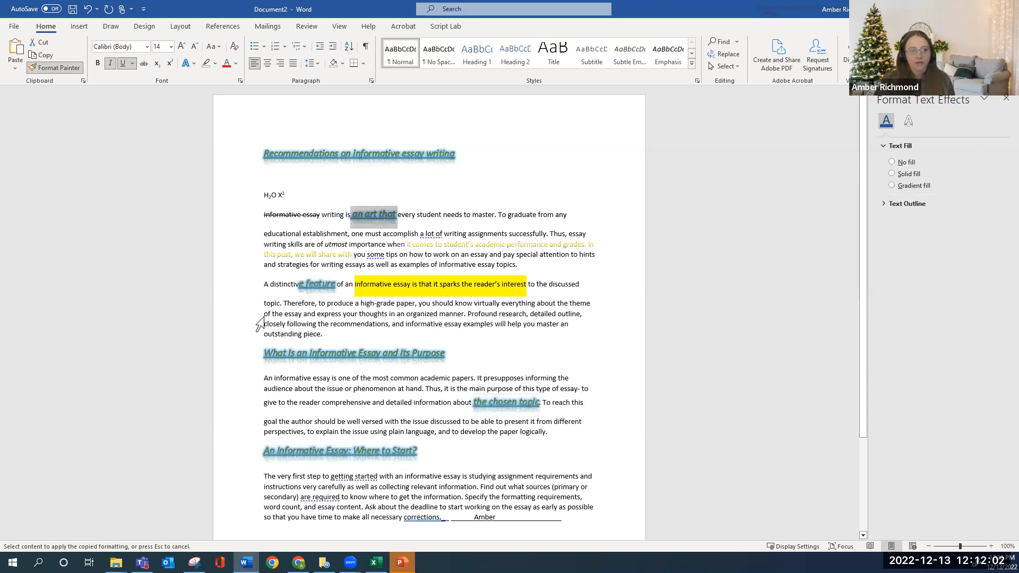
{"action": "left_click", "coordinate": [53, 66]}
{"action": "left_click", "coordinate": [323, 340]}
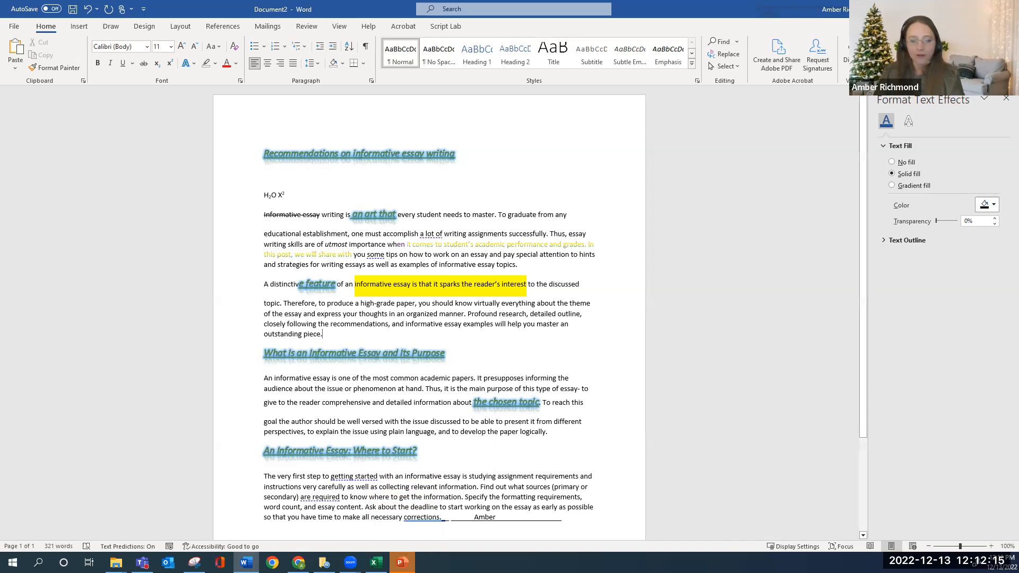
Switch to the list workbook in Excel, maximize it, and set cell B3's font to Aharoni at size 18
{"action": "left_click", "coordinate": [376, 562]}
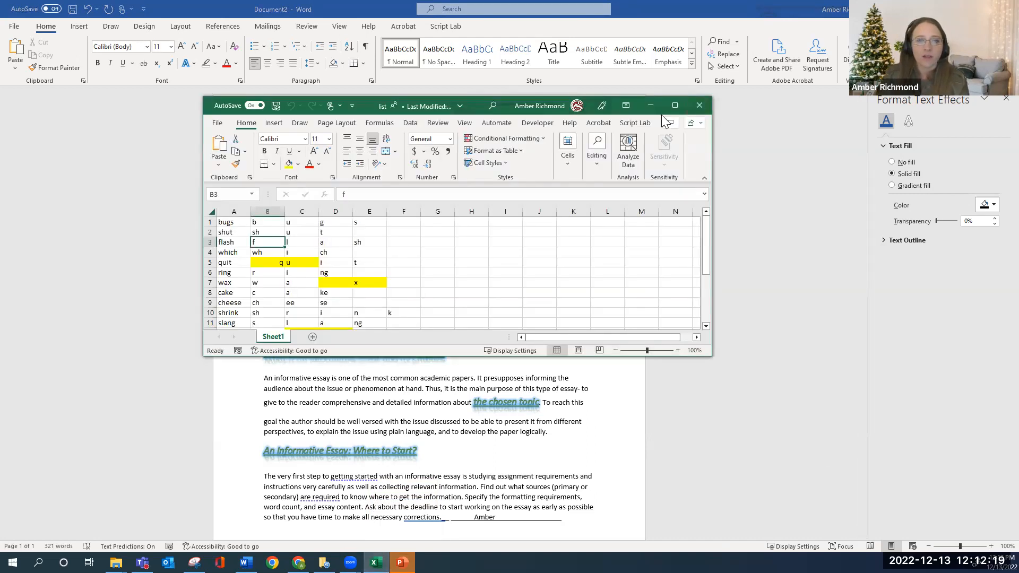
{"action": "left_click", "coordinate": [677, 106]}
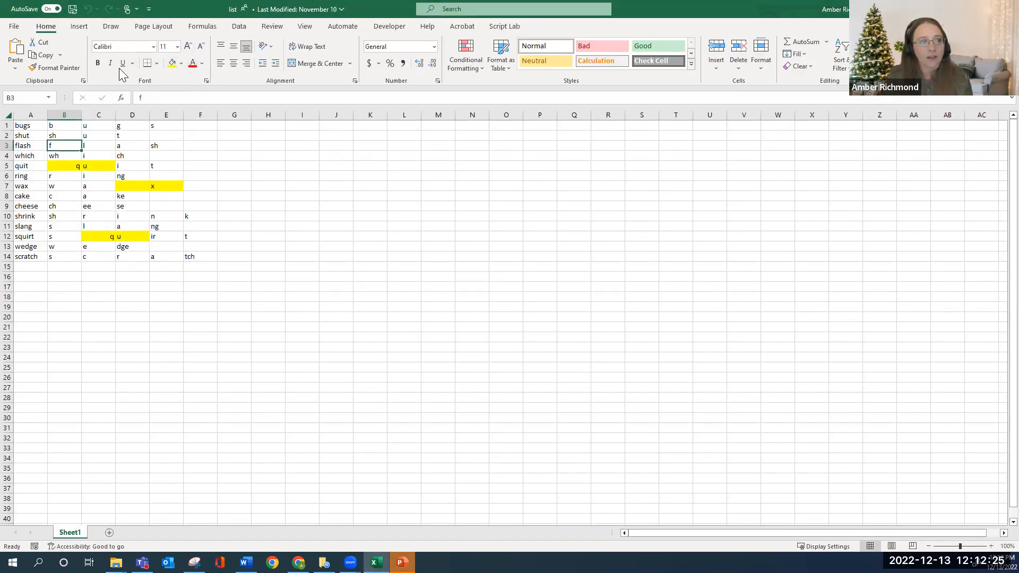
{"action": "left_click", "coordinate": [153, 48]}
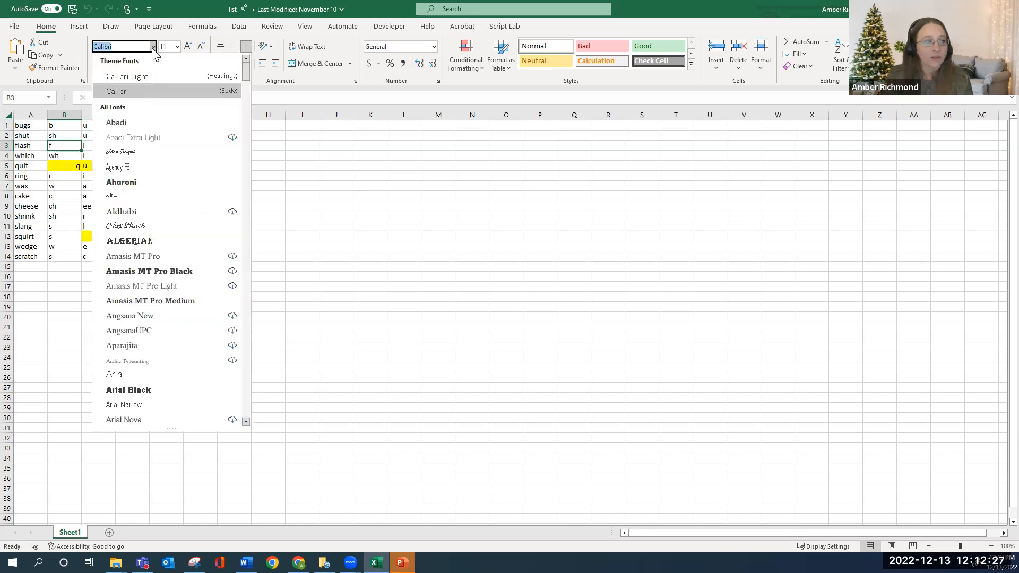
{"action": "left_click", "coordinate": [130, 182]}
{"action": "left_click", "coordinate": [178, 47]}
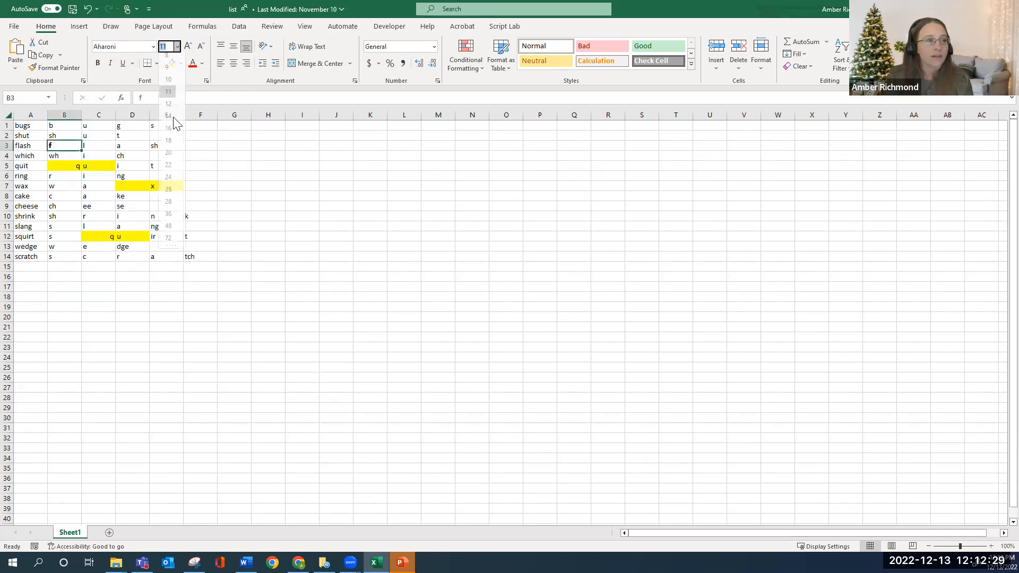
{"action": "left_click", "coordinate": [171, 142]}
{"action": "left_click", "coordinate": [188, 47]}
{"action": "left_click", "coordinate": [200, 47]}
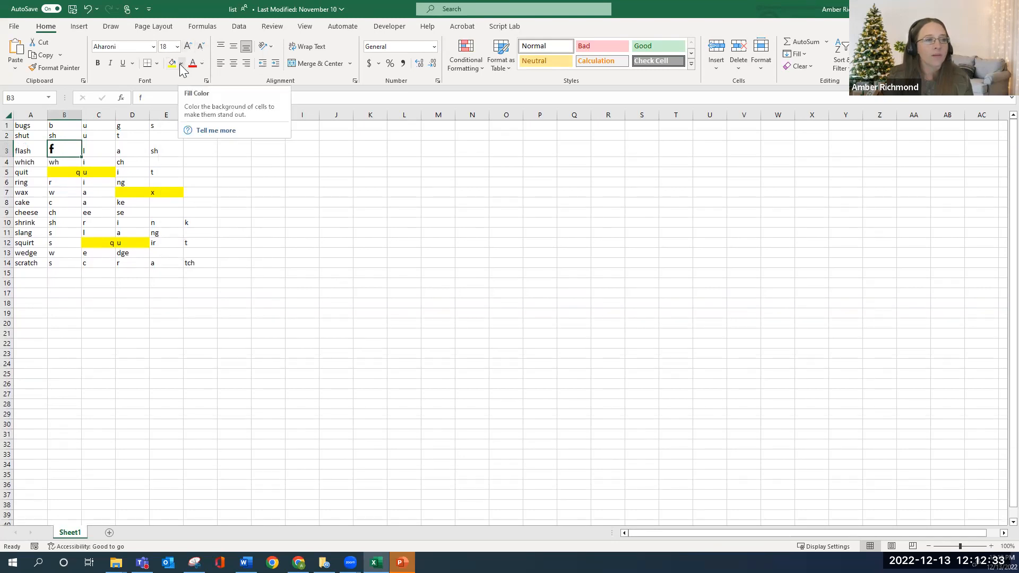
Fill cell B3 with orange and color its text purple
{"action": "left_click", "coordinate": [181, 65]}
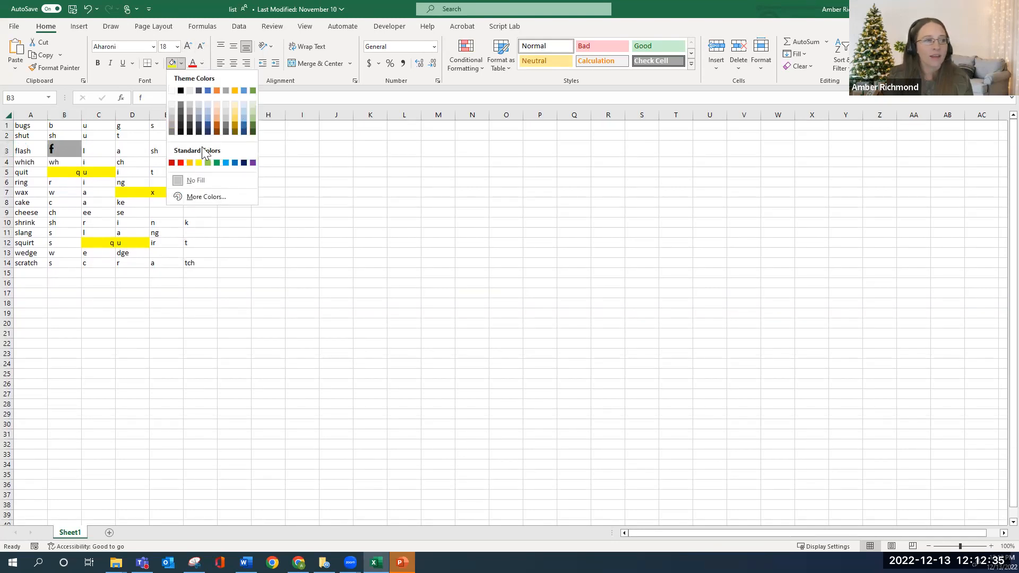
{"action": "left_click", "coordinate": [216, 90]}
{"action": "left_click", "coordinate": [202, 64]}
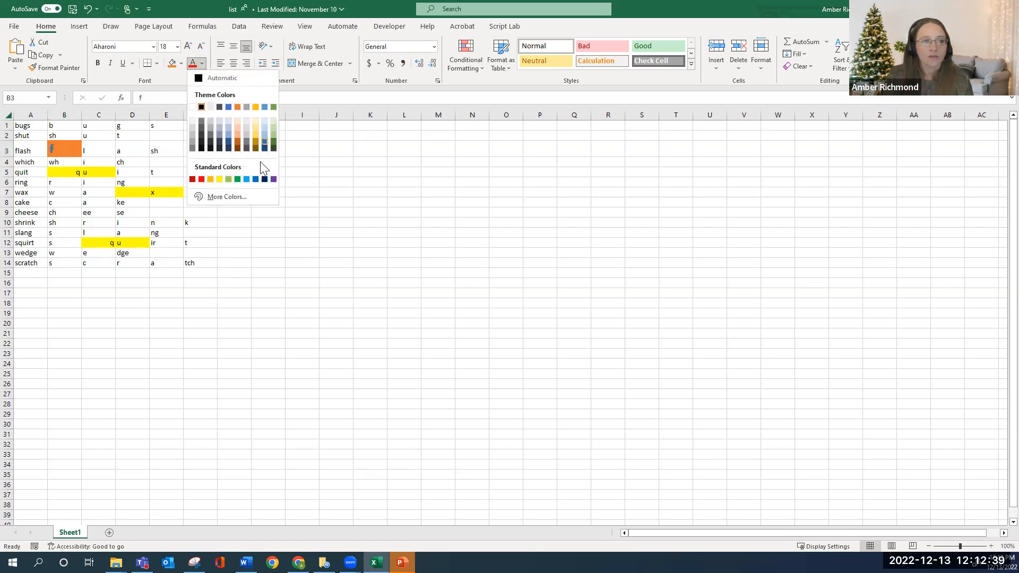
{"action": "left_click", "coordinate": [273, 179]}
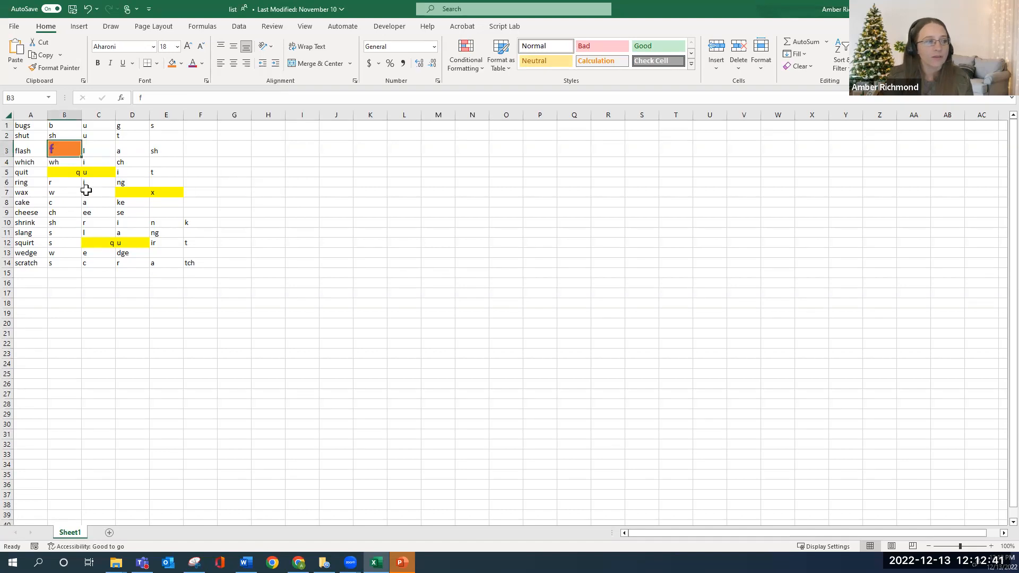
Examine the underline styles and the border options for cell B3 without applying any
{"action": "left_click", "coordinate": [133, 64]}
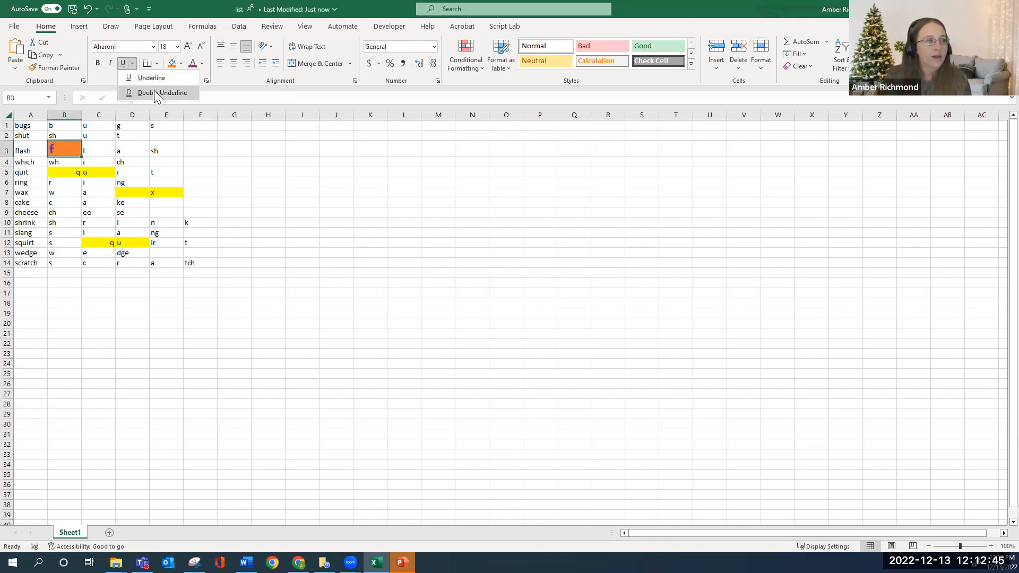
{"action": "left_click", "coordinate": [108, 78]}
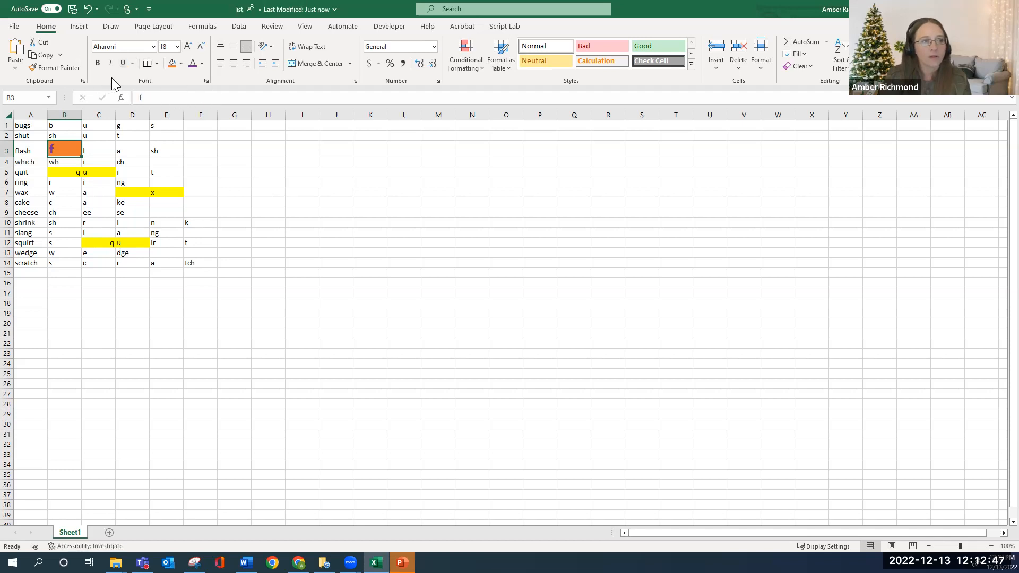
{"action": "left_click", "coordinate": [159, 64]}
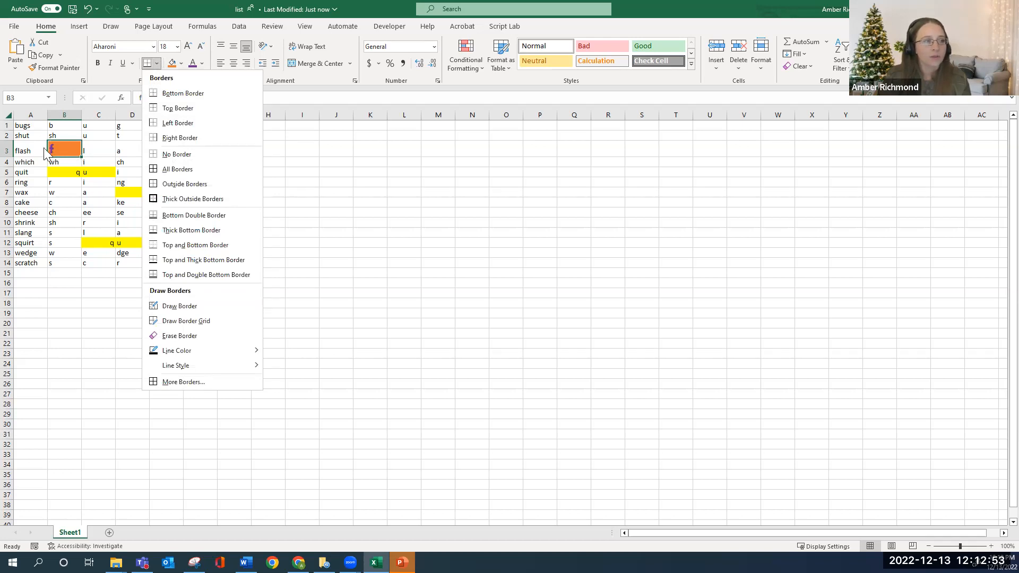
{"action": "left_click", "coordinate": [97, 152]}
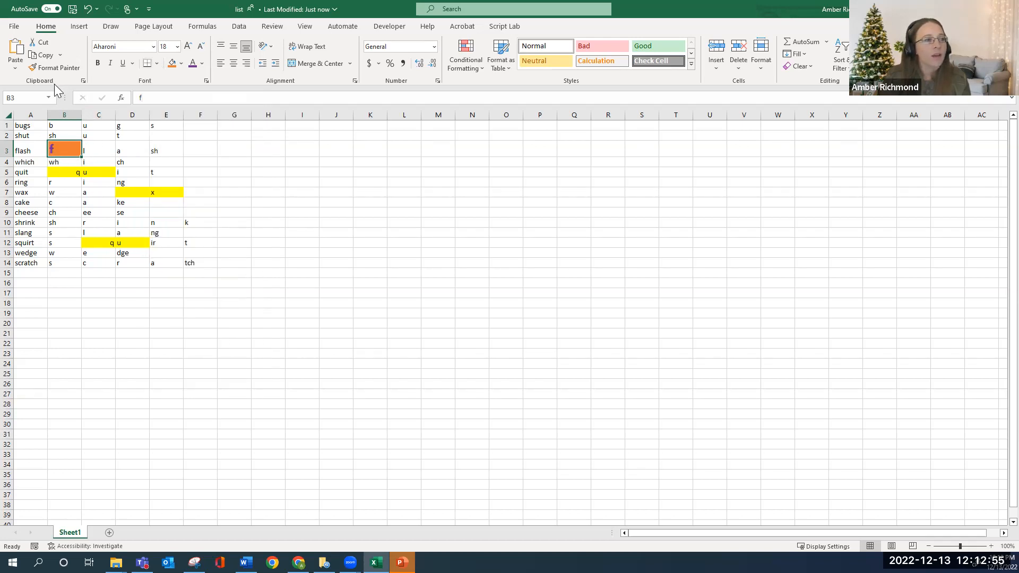
Use Format Painter repeatedly to copy cell B3's formatting to cells A10, F14, C14 and D3
{"action": "left_click", "coordinate": [51, 70]}
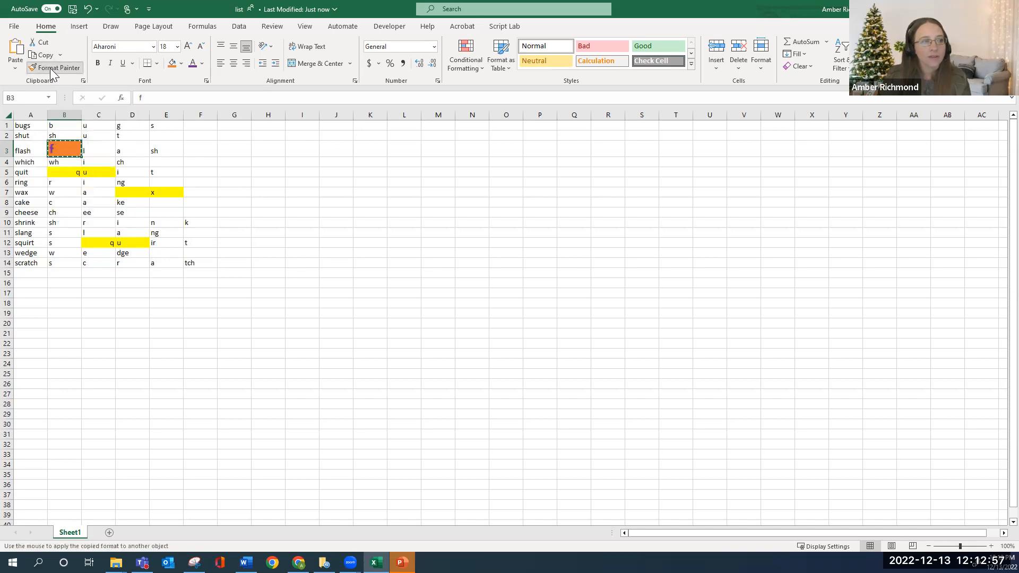
{"action": "left_click", "coordinate": [27, 225]}
{"action": "left_click", "coordinate": [191, 271]}
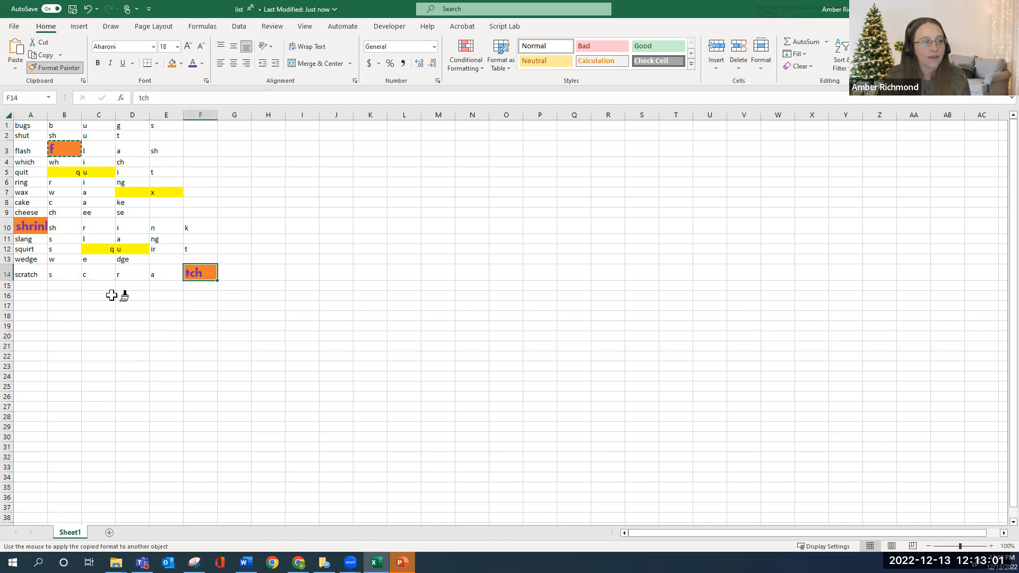
{"action": "left_click", "coordinate": [92, 271]}
{"action": "left_click", "coordinate": [136, 151]}
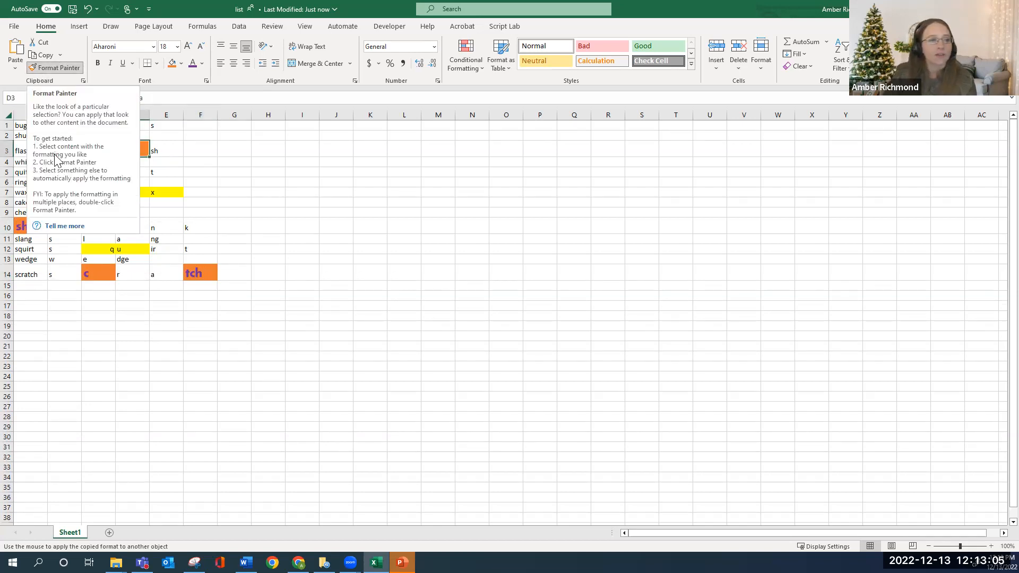
{"action": "left_click", "coordinate": [53, 69]}
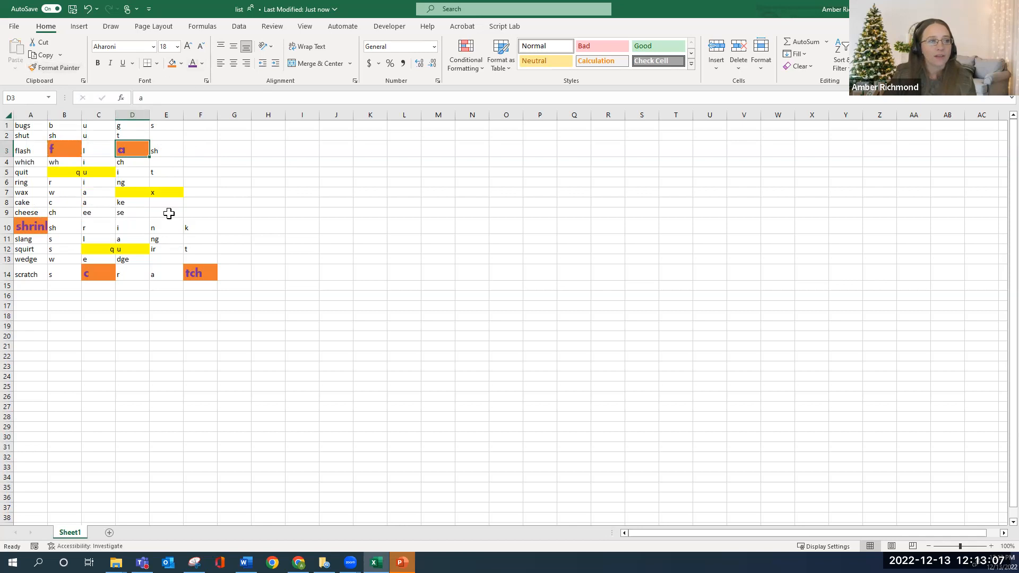
Switch to the escape room presentation in PowerPoint, maximize it, and select "Good task" on the "Step 2: Create the Tasks" slide
{"action": "left_click", "coordinate": [401, 563]}
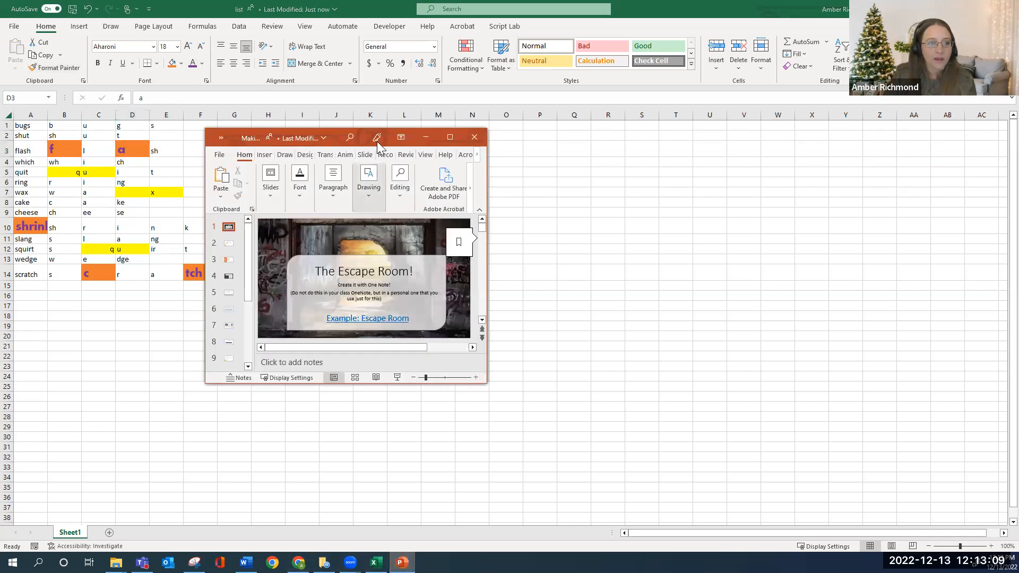
{"action": "left_click", "coordinate": [452, 139]}
{"action": "left_click", "coordinate": [97, 296]}
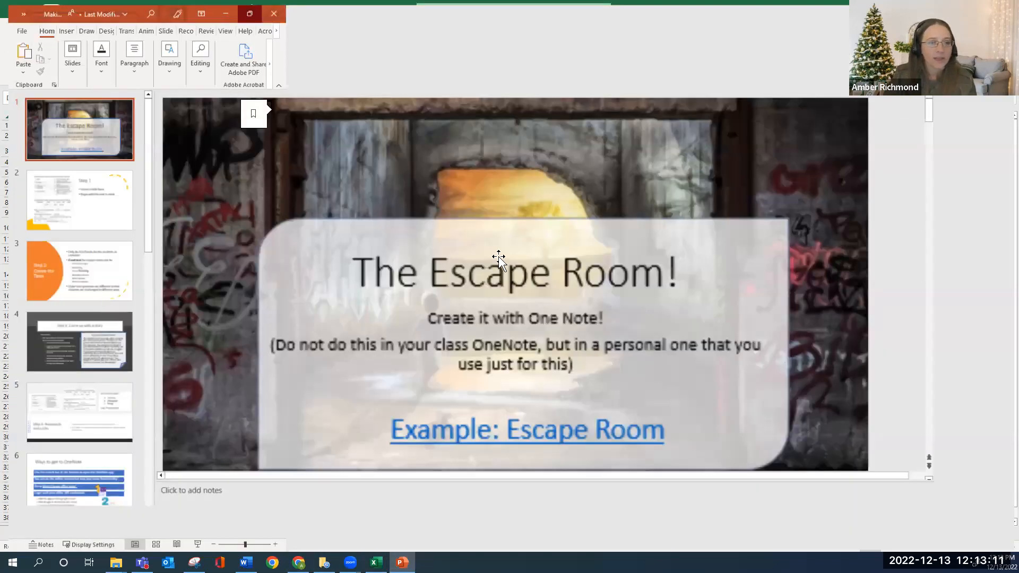
{"action": "left_click", "coordinate": [595, 225]}
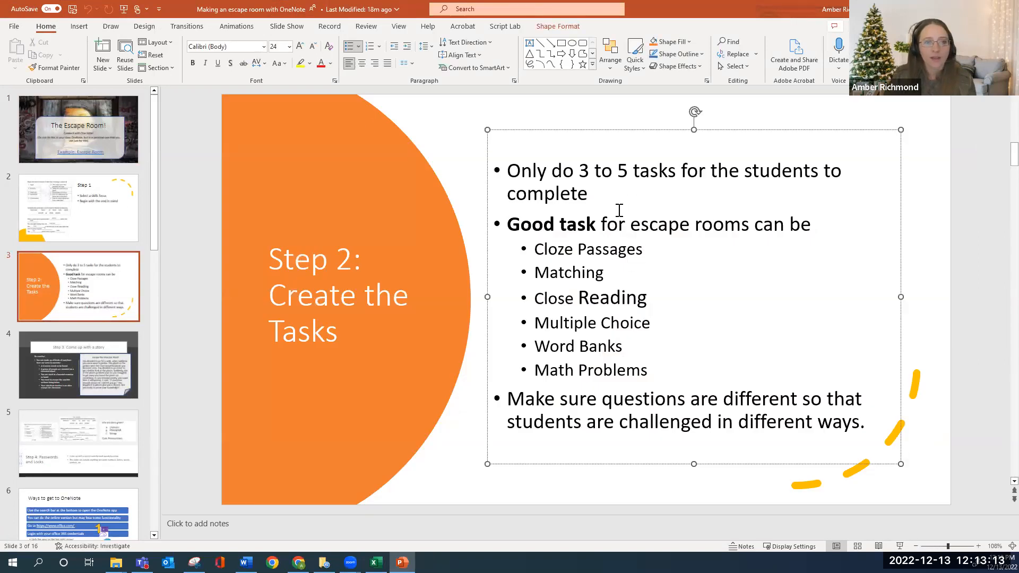
{"action": "left_click_drag", "start_coordinate": [599, 225], "coordinate": [507, 225]}
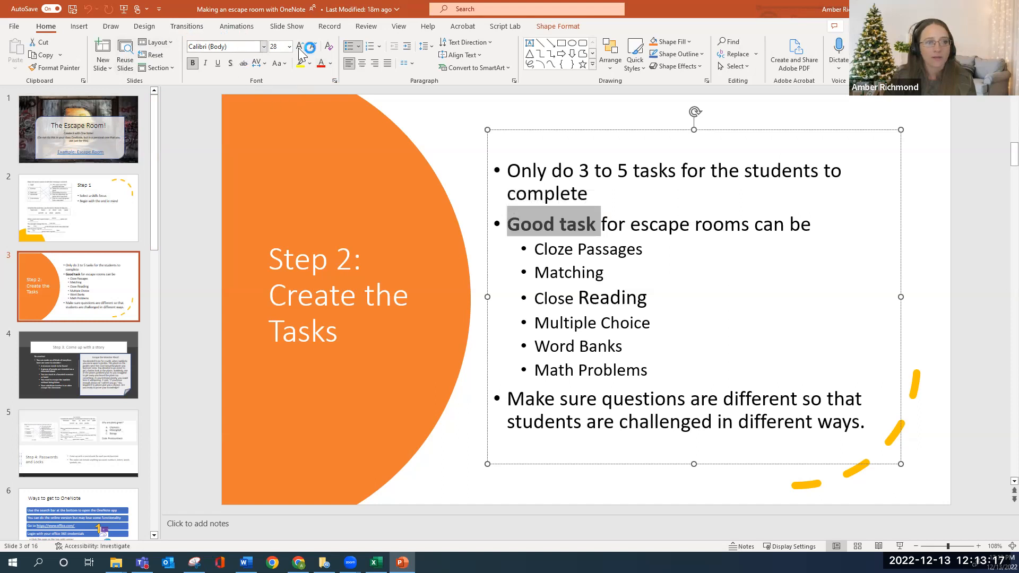
Examine the text shadow and character spacing options for "Good task" without changing the text
{"action": "left_click", "coordinate": [230, 66]}
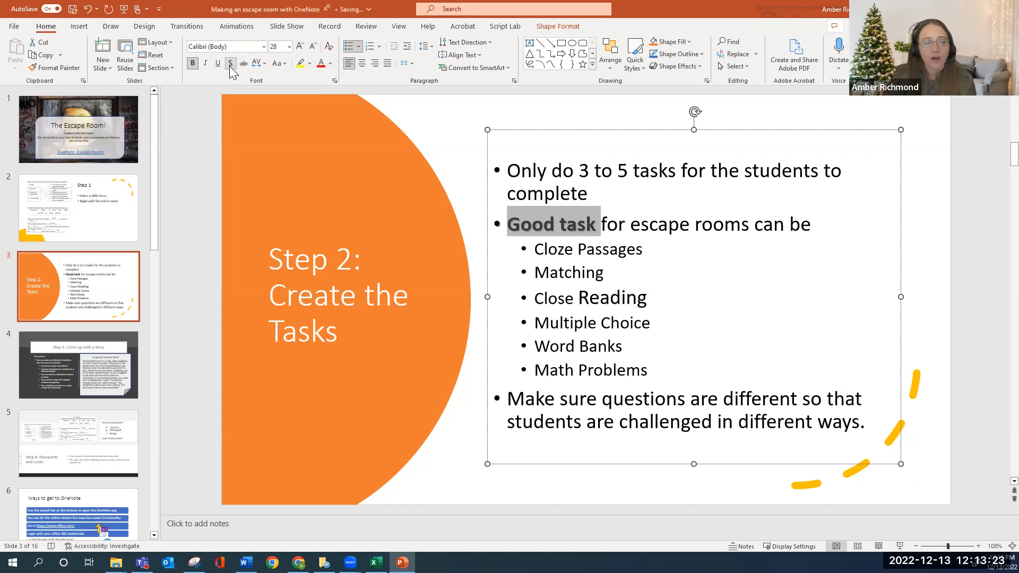
{"action": "left_click", "coordinate": [264, 62]}
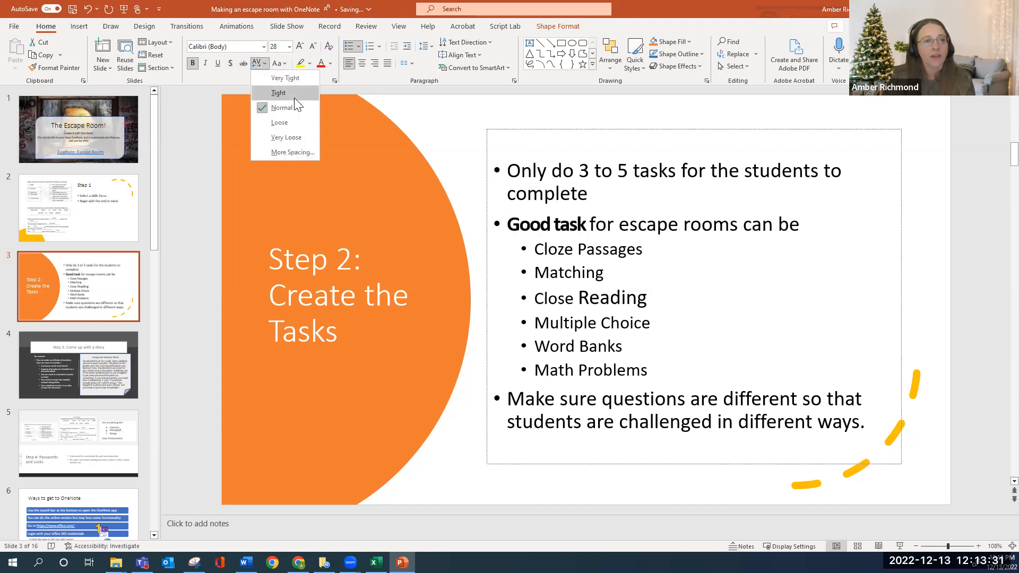
{"action": "left_click", "coordinate": [228, 73]}
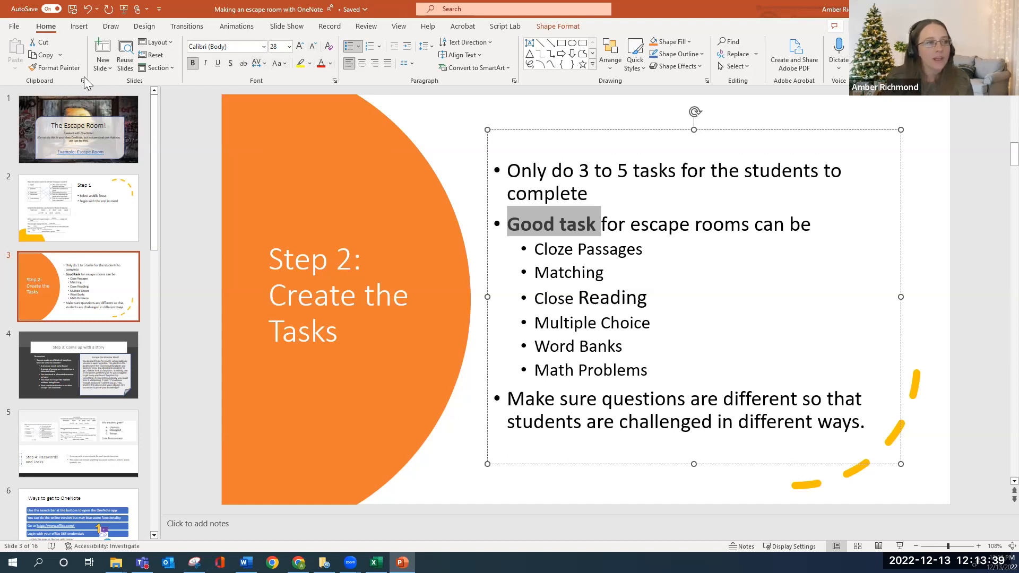
Use Format Painter repeatedly to copy the "Good task" formatting to "Readin", "ord Banks" and "estions" in the bullet list
{"action": "left_click", "coordinate": [64, 69]}
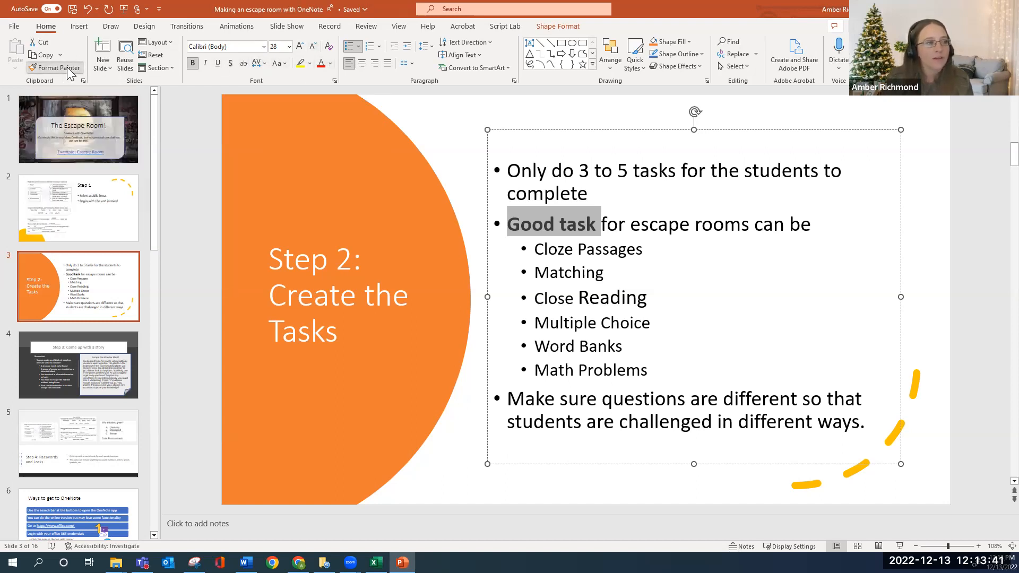
{"action": "left_click", "coordinate": [576, 300]}
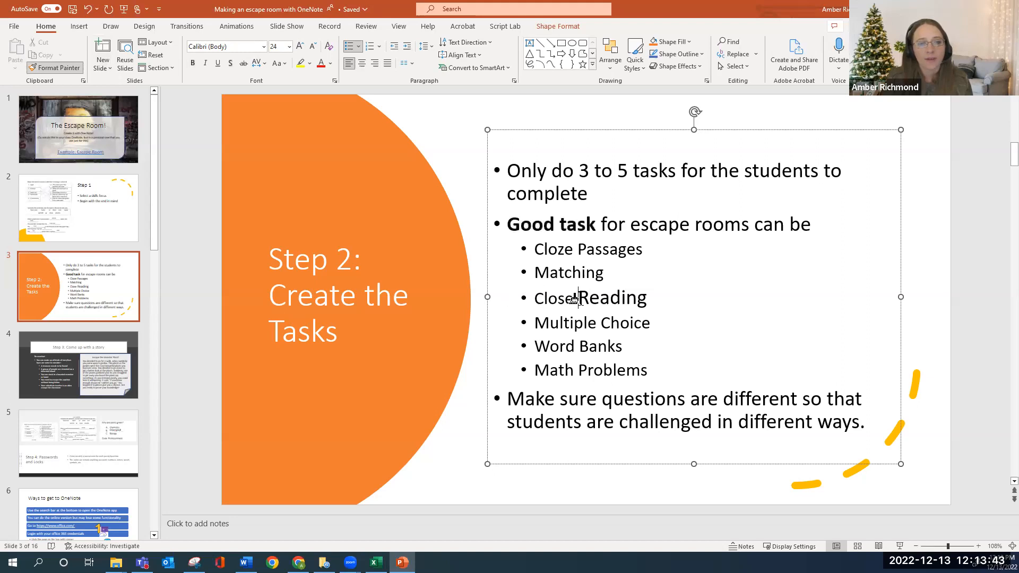
{"action": "left_click_drag", "start_coordinate": [583, 299], "coordinate": [648, 298]}
{"action": "mouse_move", "coordinate": [640, 348]}
{"action": "left_mouse_down"}
{"action": "mouse_move", "coordinate": [538, 346]}
{"action": "mouse_move", "coordinate": [551, 347]}
{"action": "left_mouse_up"}
{"action": "left_click_drag", "start_coordinate": [691, 401], "coordinate": [624, 401]}
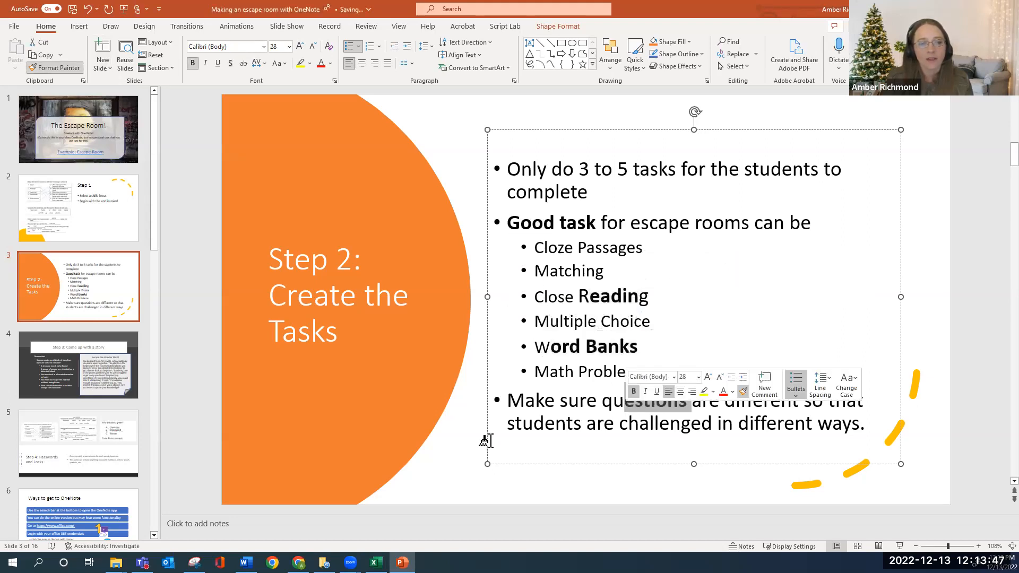
{"action": "left_click", "coordinate": [62, 67]}
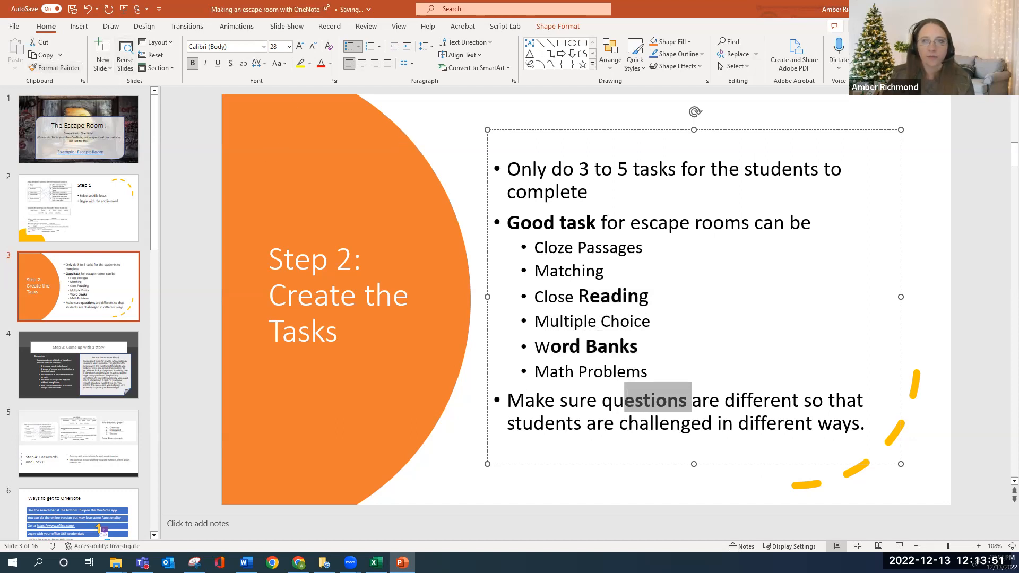
Return to the Word essay and choose Assistant Light in the Font dialog for "Informative essay wri" in the first paragraph
{"action": "left_click", "coordinate": [958, 9]}
{"action": "left_click", "coordinate": [958, 9]}
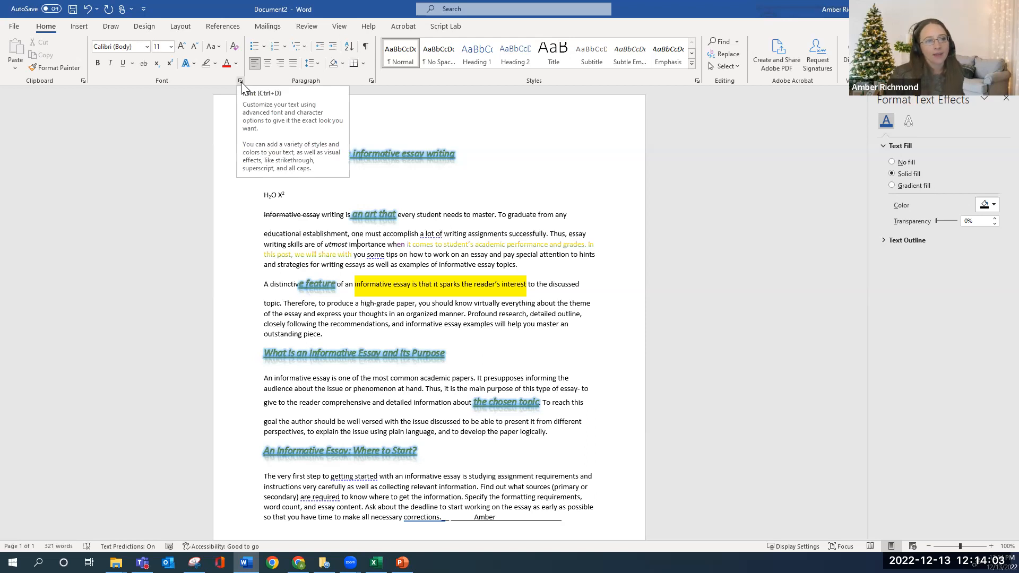
{"action": "left_click_drag", "start_coordinate": [332, 215], "coordinate": [264, 215]}
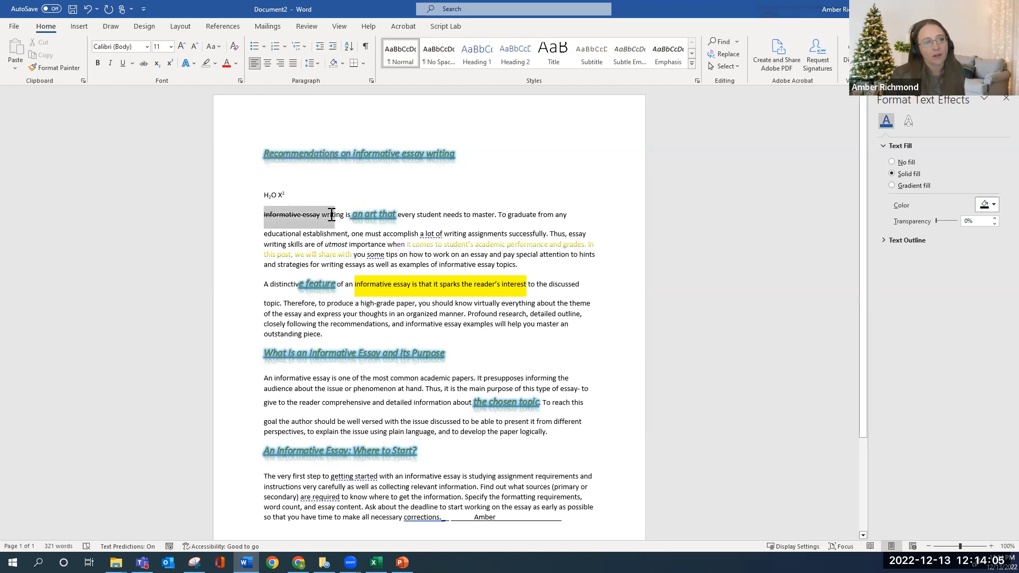
{"action": "left_click", "coordinate": [240, 81]}
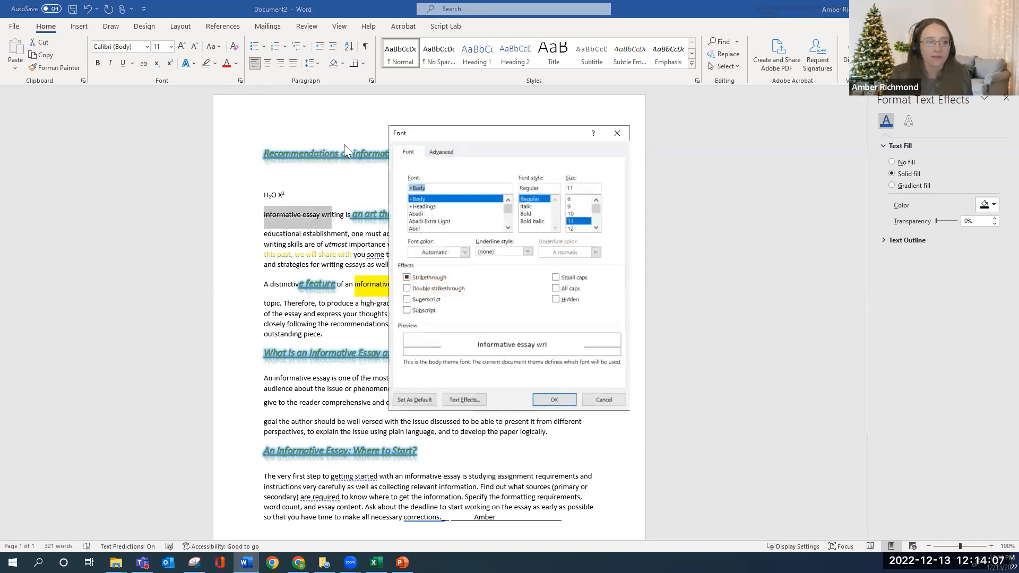
{"action": "scroll", "coordinate": [446, 213], "scroll_direction": "down", "scroll_amount": 2}
{"action": "scroll", "coordinate": [432, 208], "scroll_direction": "down", "scroll_amount": 5}
{"action": "left_click", "coordinate": [440, 222]}
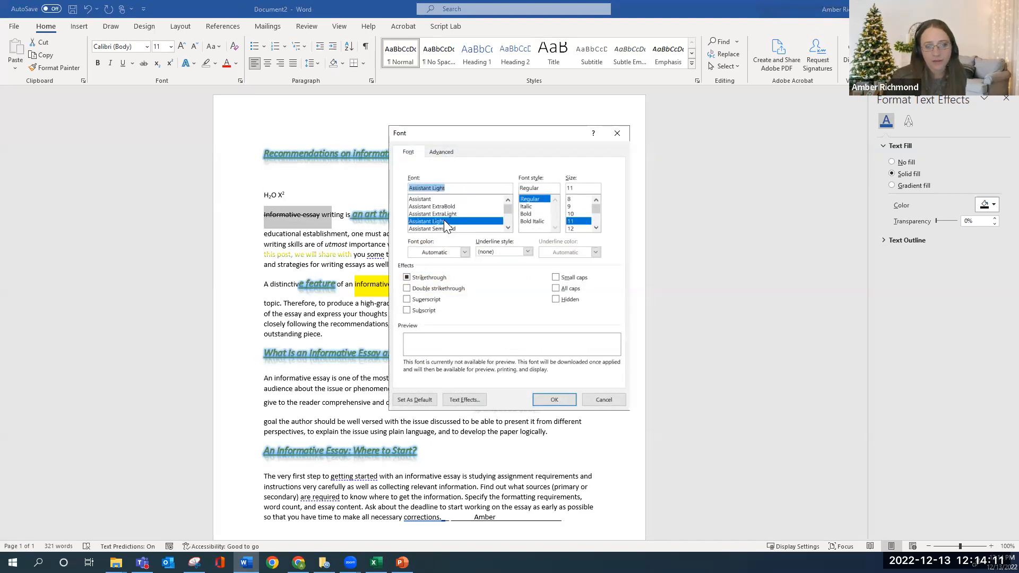
Try the regular, italic and bold font styles, and apply Bold Italic to the selected text
{"action": "left_click", "coordinate": [527, 209]}
{"action": "left_click", "coordinate": [527, 214]}
{"action": "left_click", "coordinate": [529, 200]}
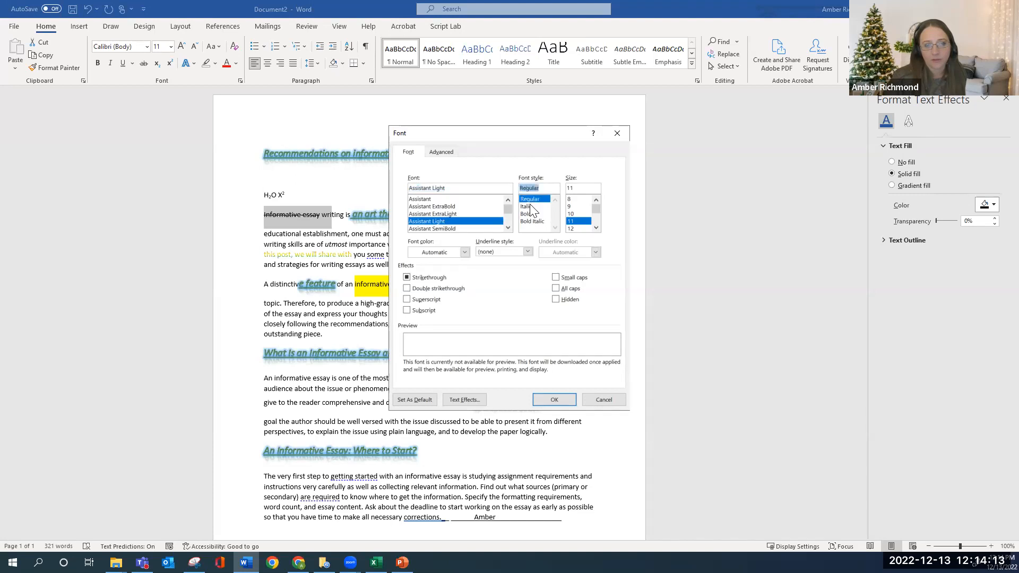
{"action": "left_click", "coordinate": [530, 212]}
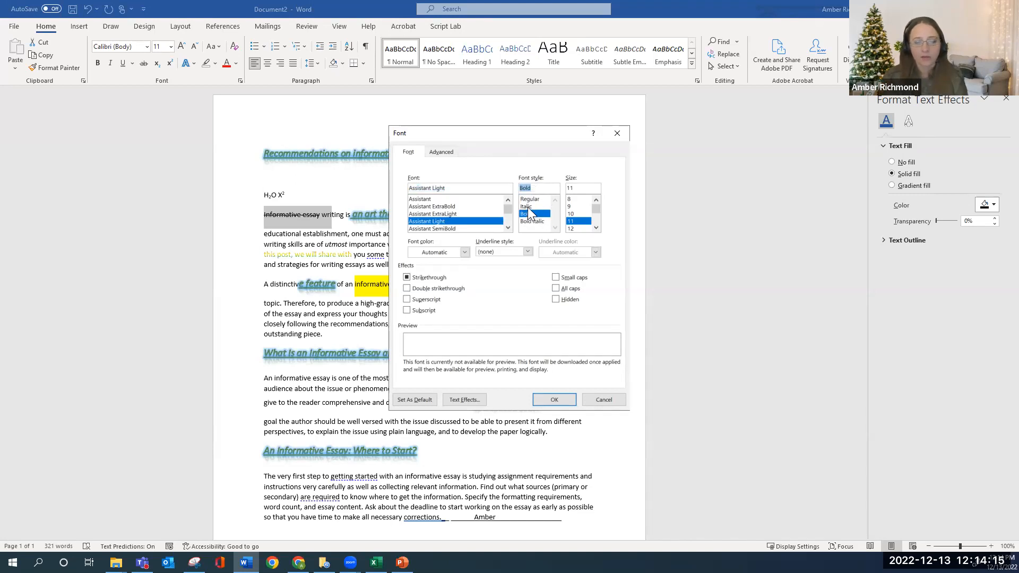
{"action": "left_click", "coordinate": [529, 200]}
{"action": "left_click", "coordinate": [526, 208]}
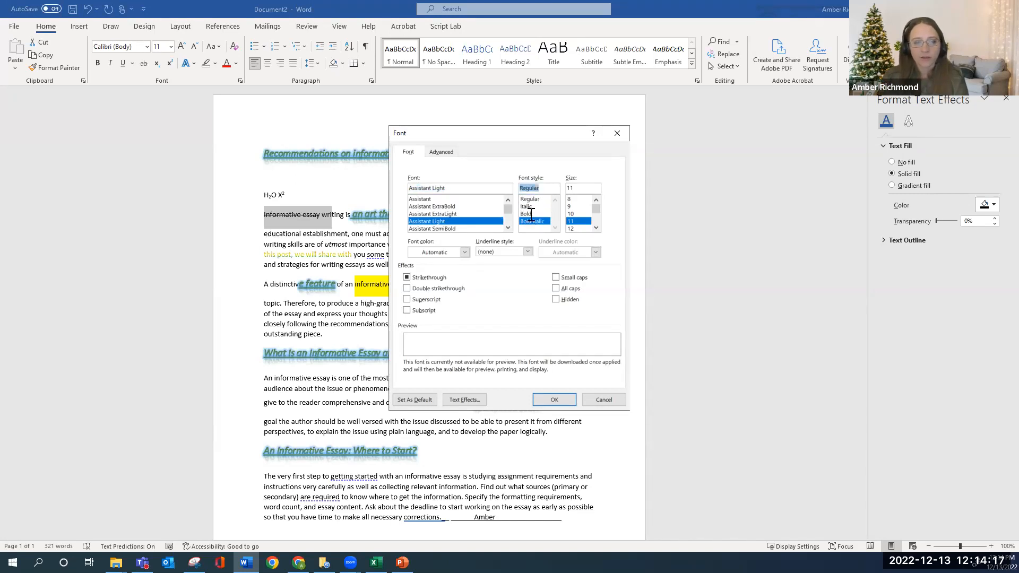
{"action": "double_click", "coordinate": [531, 219]}
{"action": "left_click", "coordinate": [525, 215]}
Select "Informative essay writing" in the first paragraph and try a dark orange font color in the Font dialog
{"action": "left_click_drag", "start_coordinate": [341, 217], "coordinate": [269, 221]}
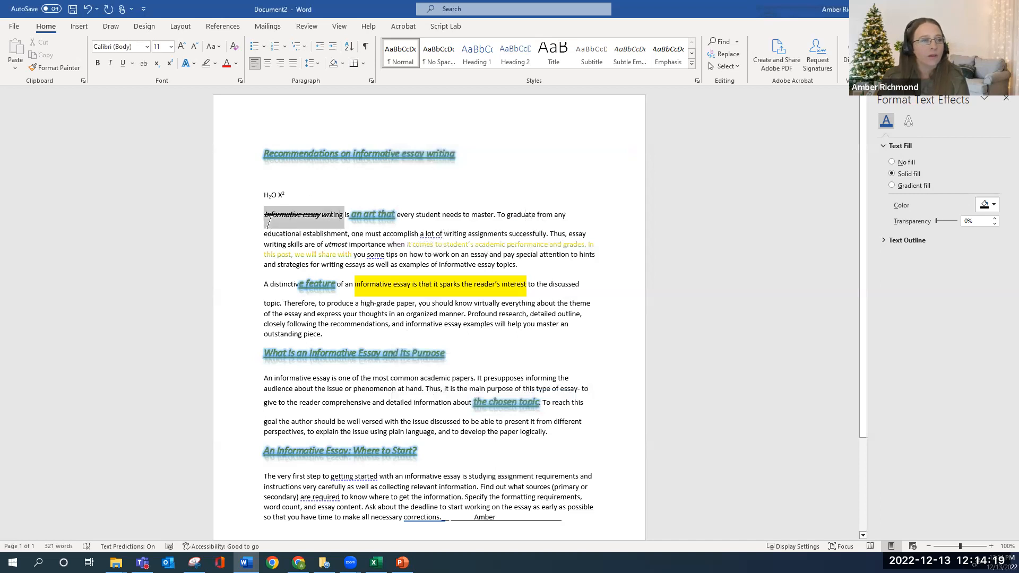
{"action": "left_click", "coordinate": [240, 82]}
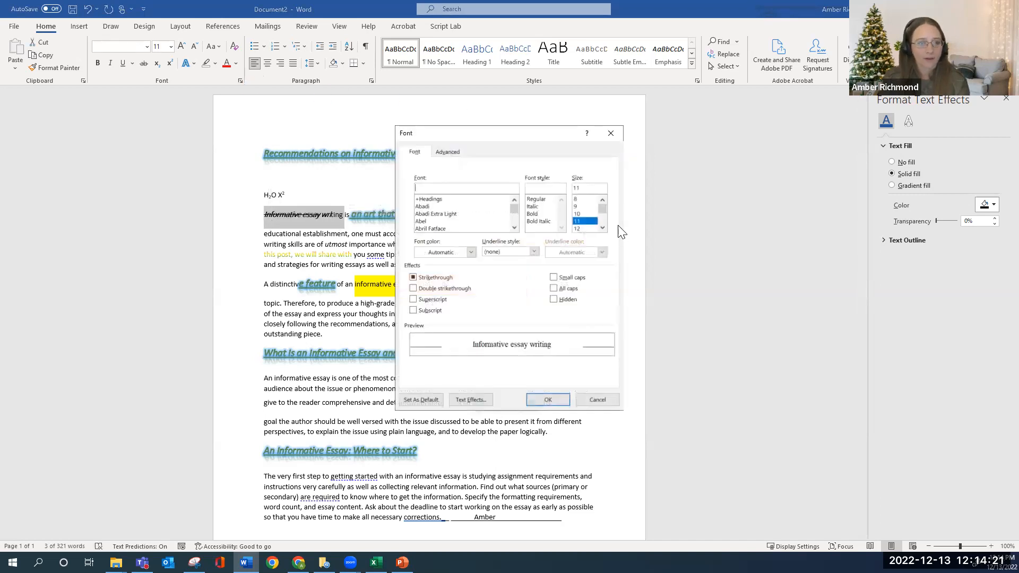
{"action": "scroll", "coordinate": [592, 226], "scroll_direction": "down", "scroll_amount": 1}
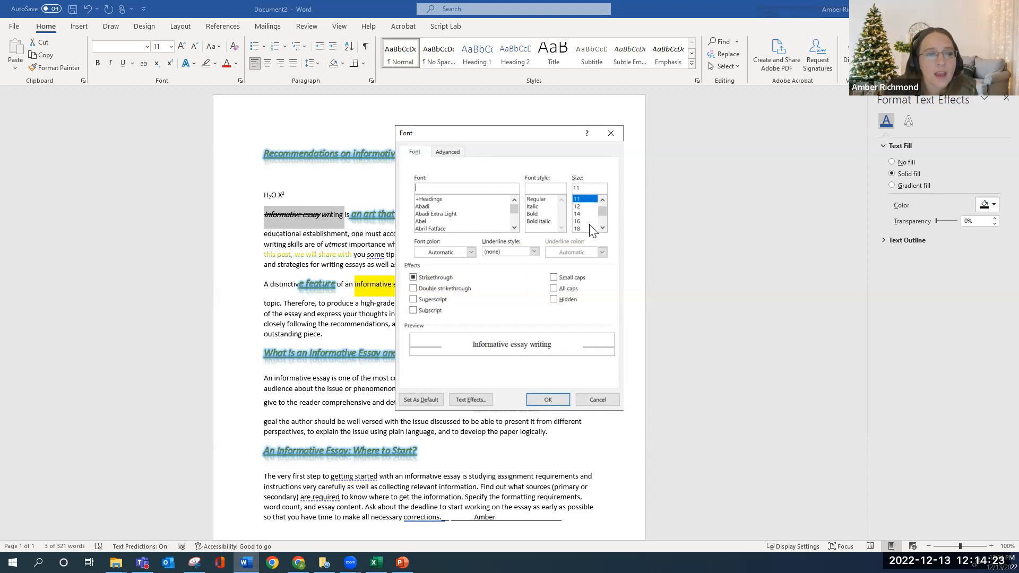
{"action": "left_click", "coordinate": [471, 253]}
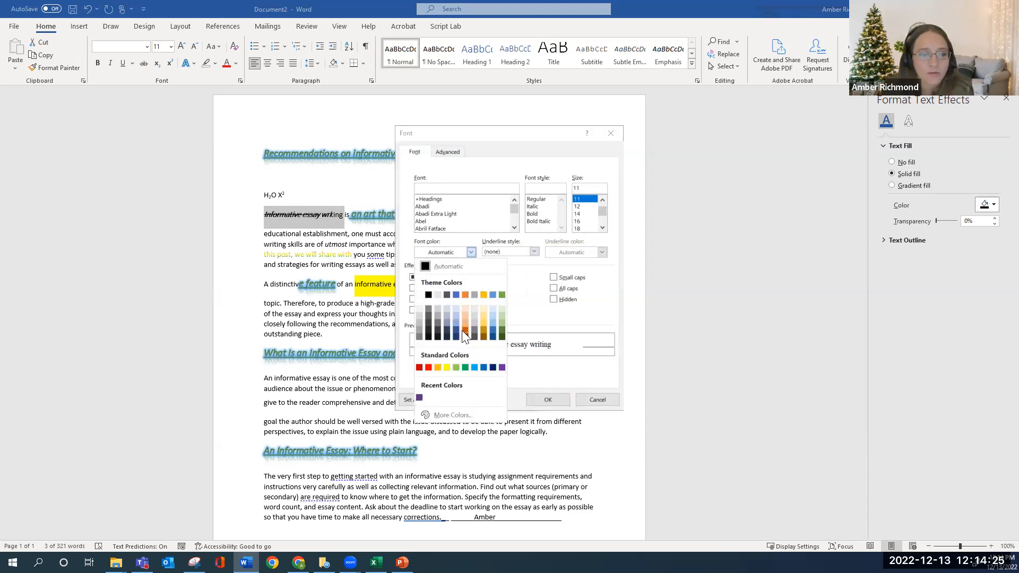
{"action": "left_click", "coordinate": [463, 331]}
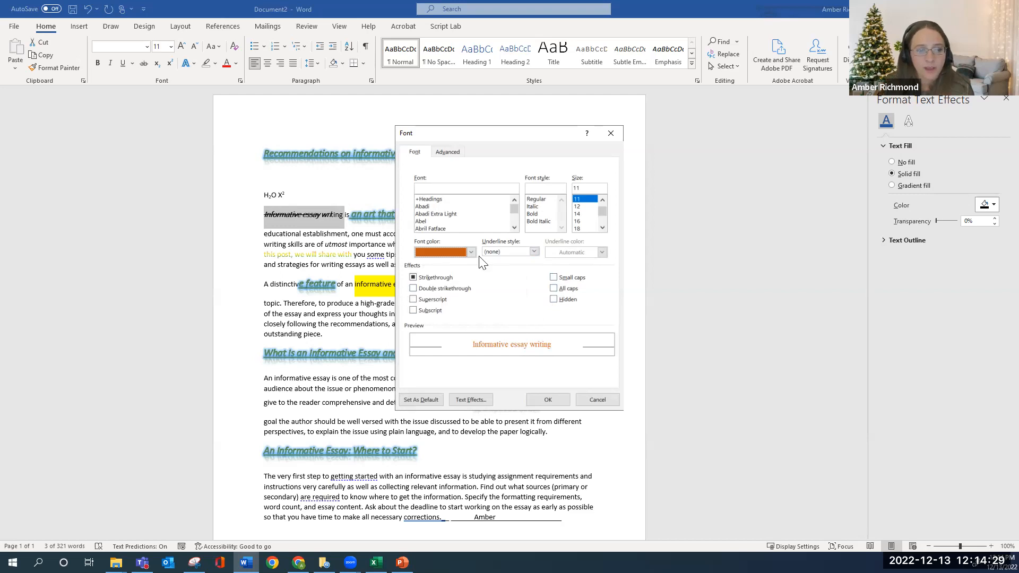
Try the Hidden and All caps effects together with the Bold font style for the selected text
{"action": "left_click", "coordinate": [553, 299]}
{"action": "left_click", "coordinate": [553, 289]}
{"action": "left_click", "coordinate": [540, 206]}
{"action": "left_click", "coordinate": [541, 213]}
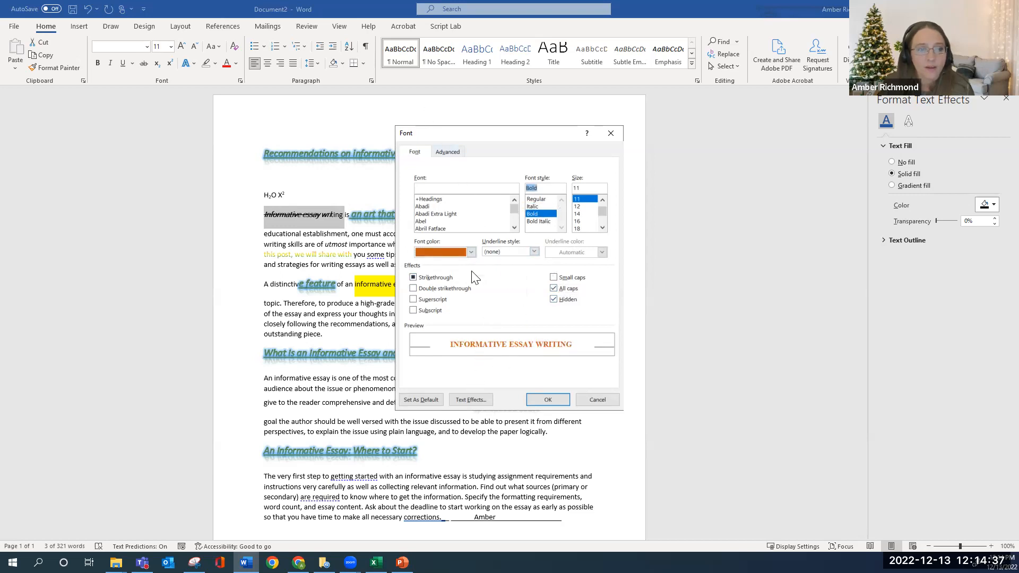
Try expanded character spacing of 1.5 pt and a raised position of 3 pt for the selected text
{"action": "left_click", "coordinate": [448, 152]}
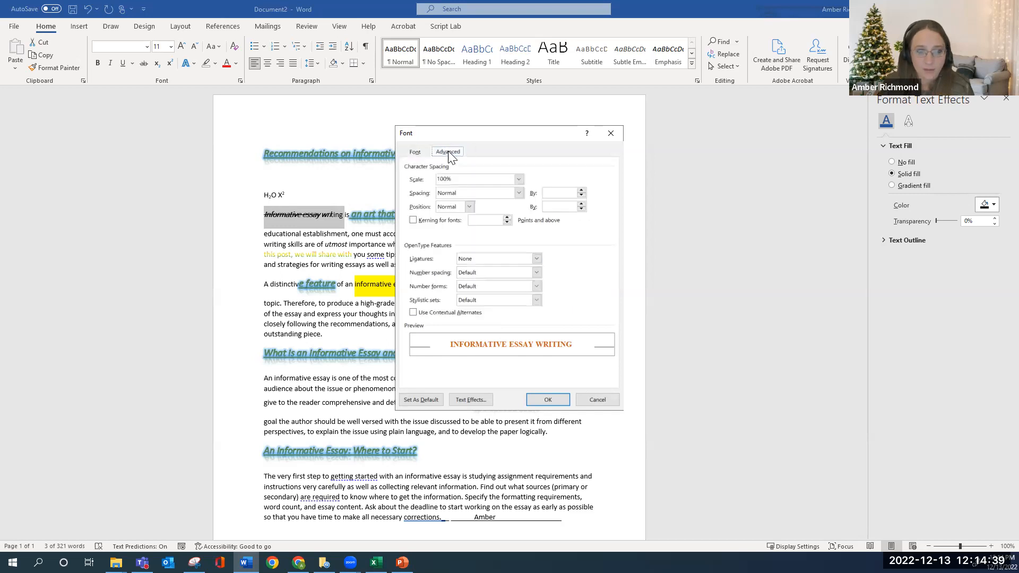
{"action": "left_click", "coordinate": [522, 192]}
{"action": "left_click", "coordinate": [514, 211]}
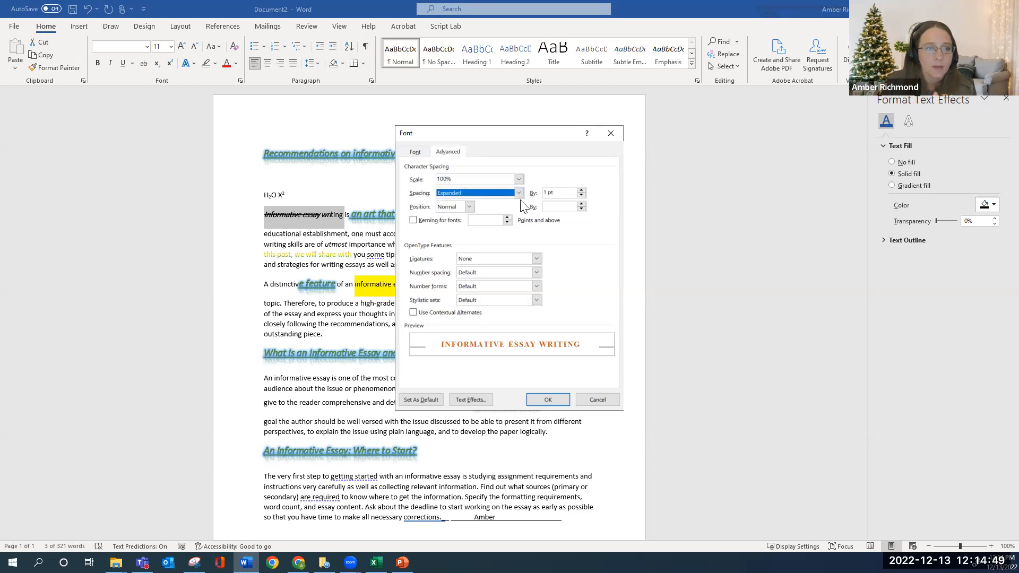
{"action": "left_click", "coordinate": [582, 191]}
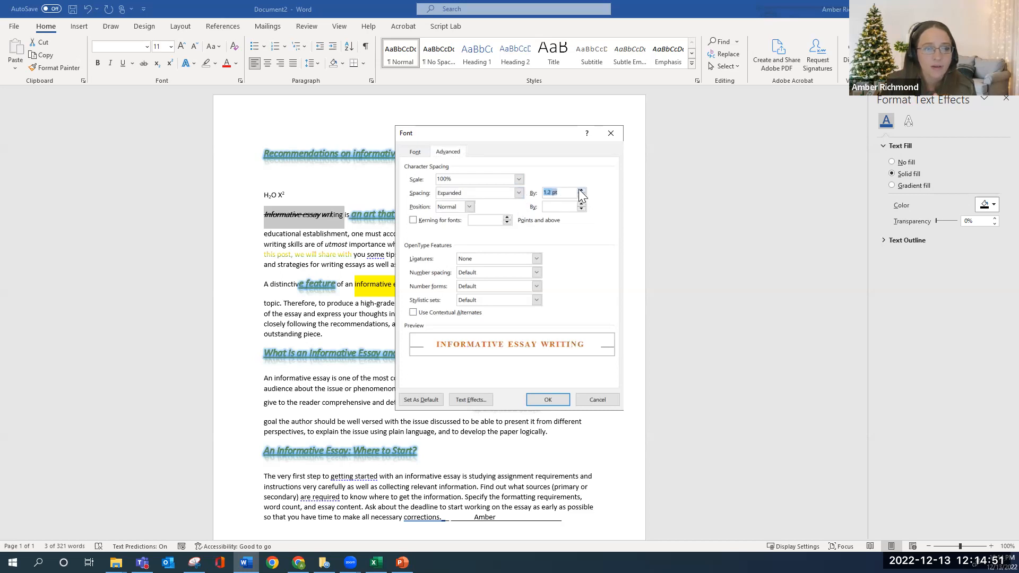
{"action": "left_click", "coordinate": [579, 190]}
{"action": "left_click", "coordinate": [582, 196]}
{"action": "left_click", "coordinate": [469, 208]}
{"action": "left_click", "coordinate": [457, 224]}
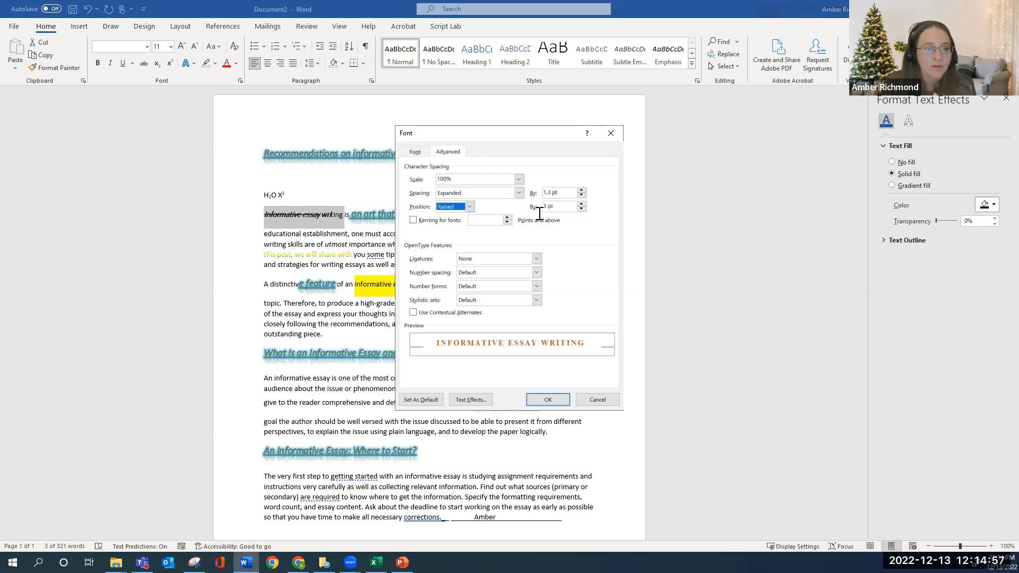
{"action": "left_click", "coordinate": [581, 190]}
{"action": "left_click", "coordinate": [582, 190]}
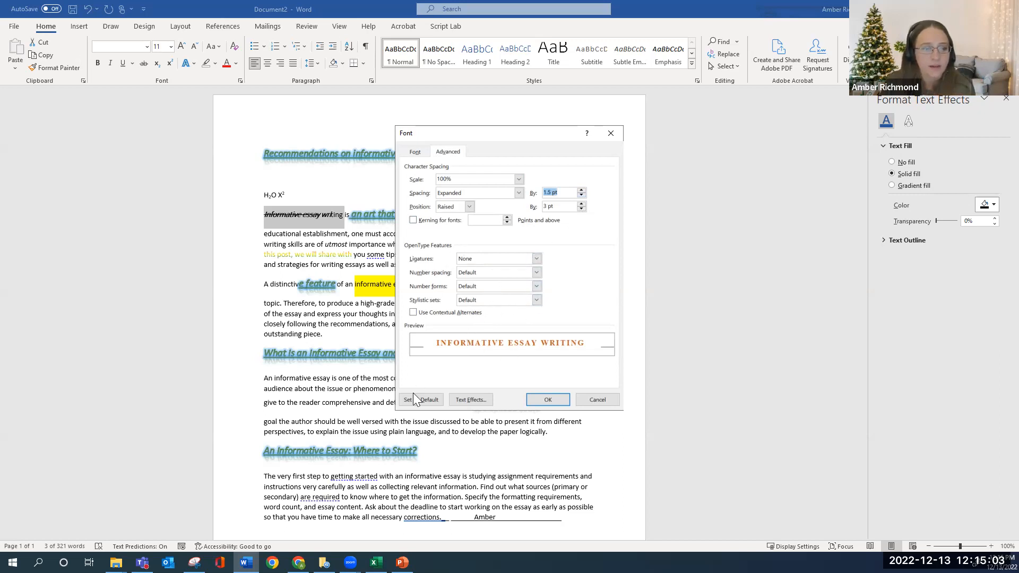
Try the Amasis MT Pro font for the selected text and cancel the Font dialog changes
{"action": "left_click", "coordinate": [415, 153]}
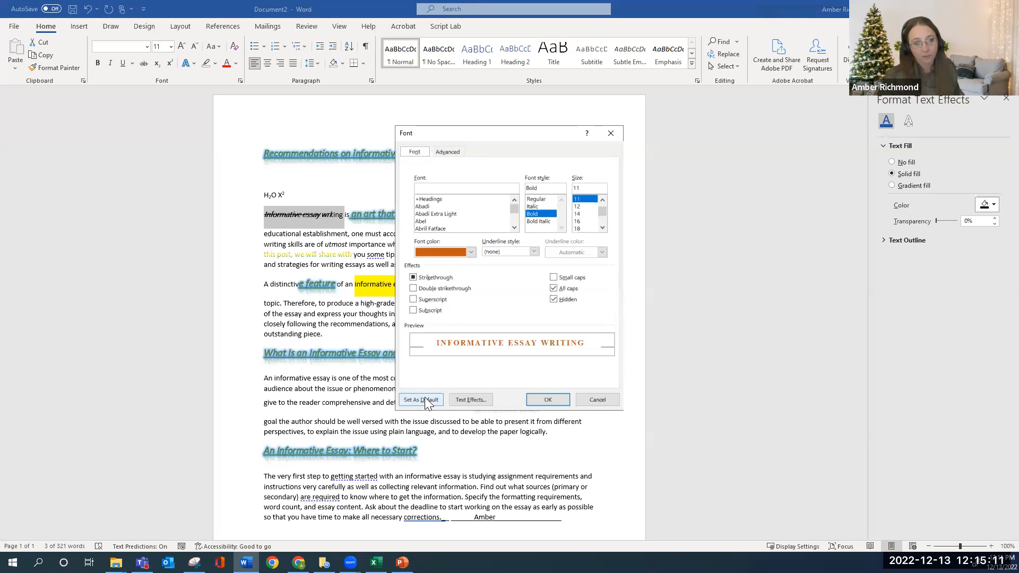
{"action": "scroll", "coordinate": [454, 222], "scroll_direction": "down", "scroll_amount": 2}
{"action": "left_click", "coordinate": [442, 226]}
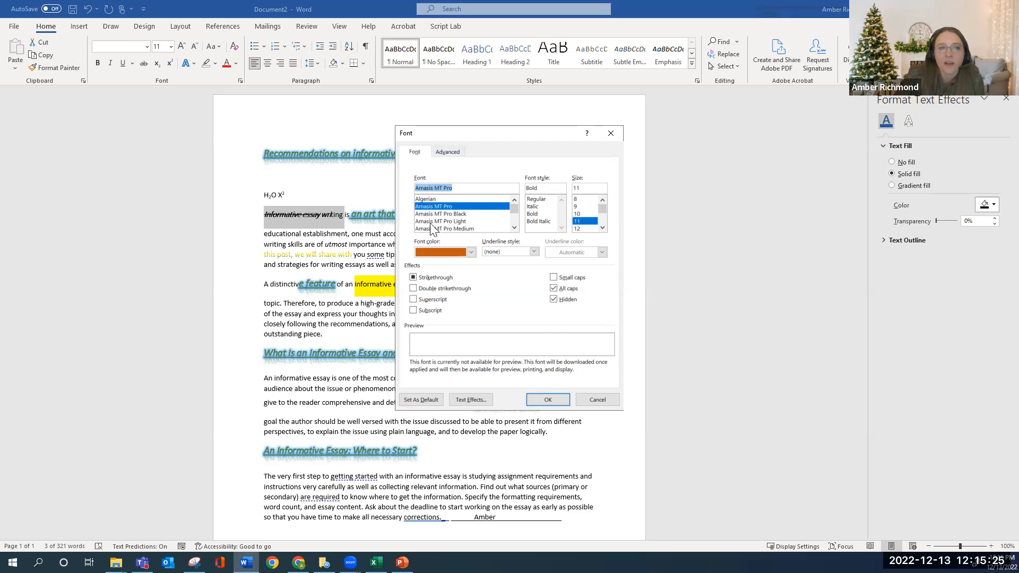
{"action": "scroll", "coordinate": [431, 227], "scroll_direction": "down", "scroll_amount": 2}
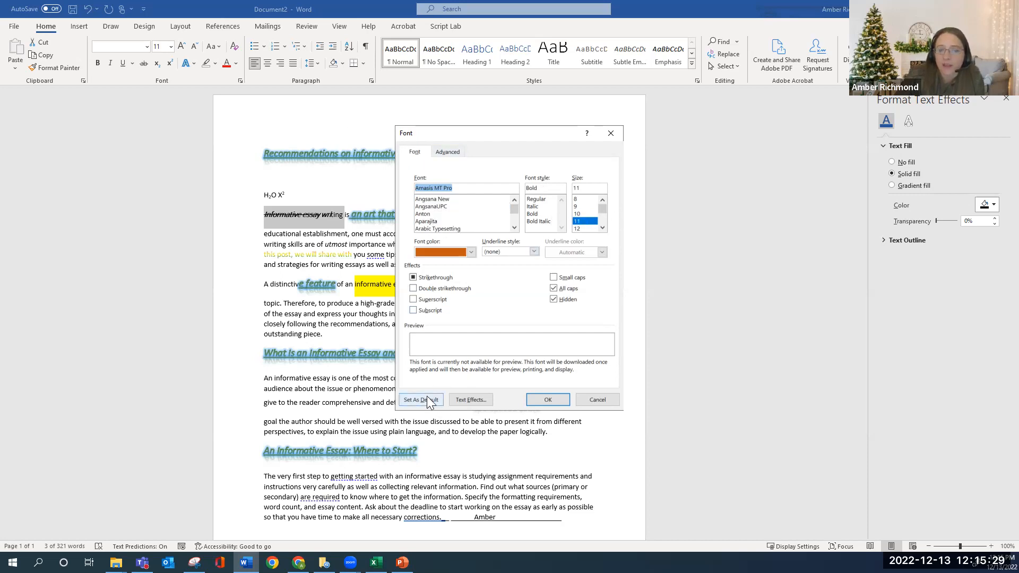
{"action": "left_click", "coordinate": [597, 399]}
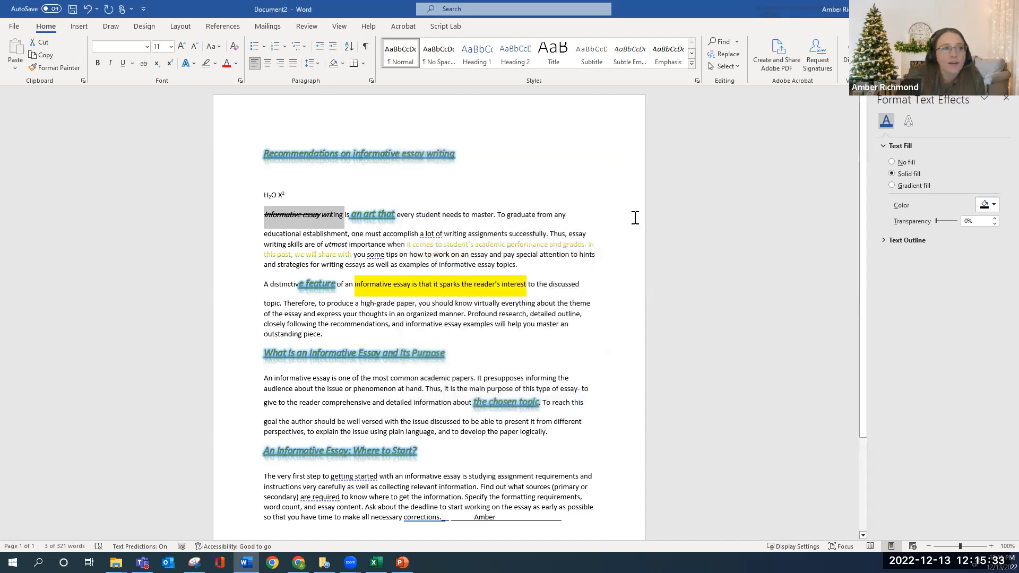
Examine the available fonts in Word's font list without changing the selected text
{"action": "left_click", "coordinate": [147, 47]}
{"action": "scroll", "coordinate": [159, 160], "scroll_direction": "down", "scroll_amount": 20}
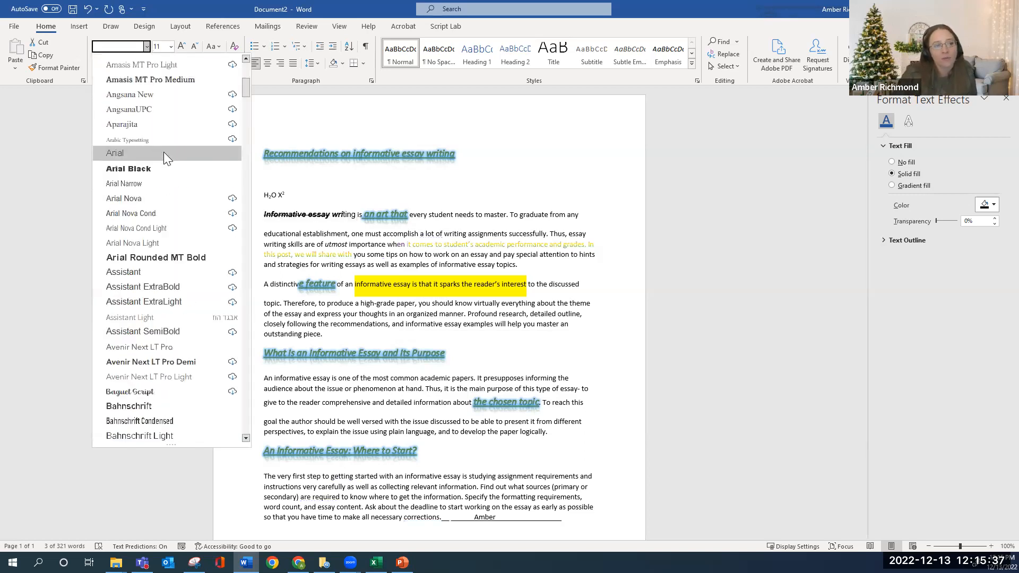
{"action": "scroll", "coordinate": [162, 205], "scroll_direction": "down", "scroll_amount": 20}
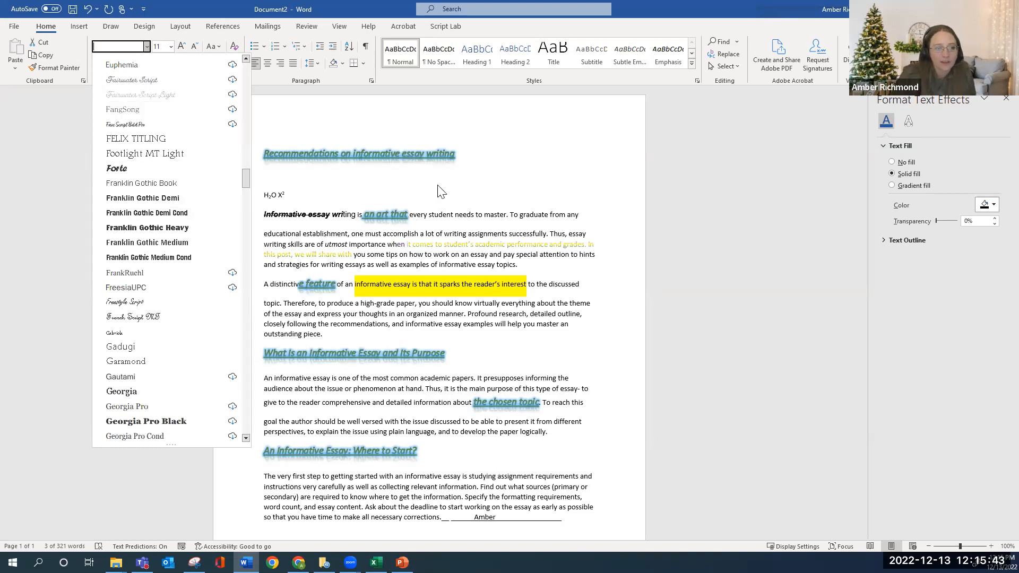
{"action": "left_click", "coordinate": [159, 109]}
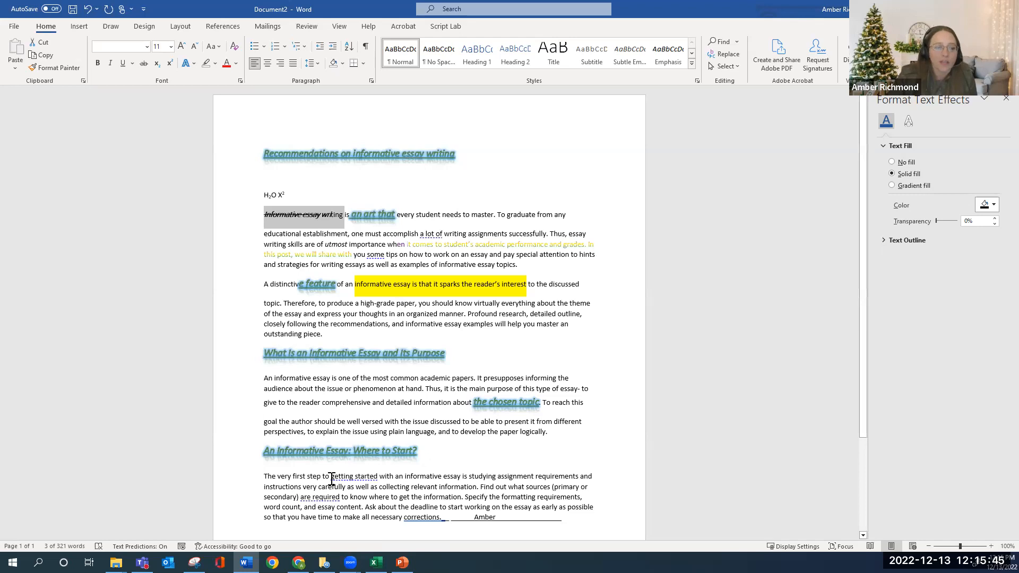
Switch to dafont.com in Chrome and examine its font categories and recently added fonts
{"action": "left_click", "coordinate": [298, 563]}
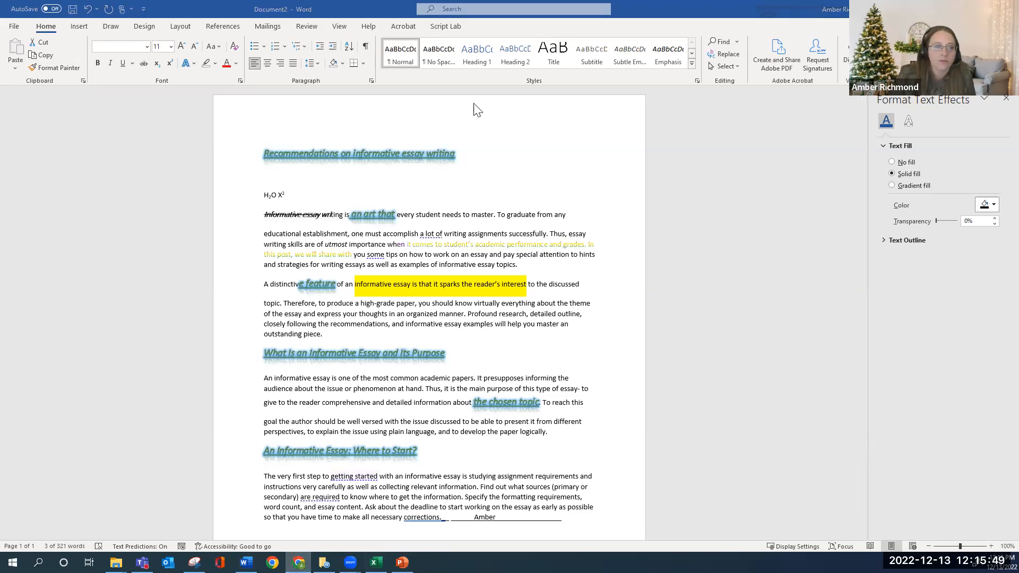
{"action": "left_click", "coordinate": [708, 126]}
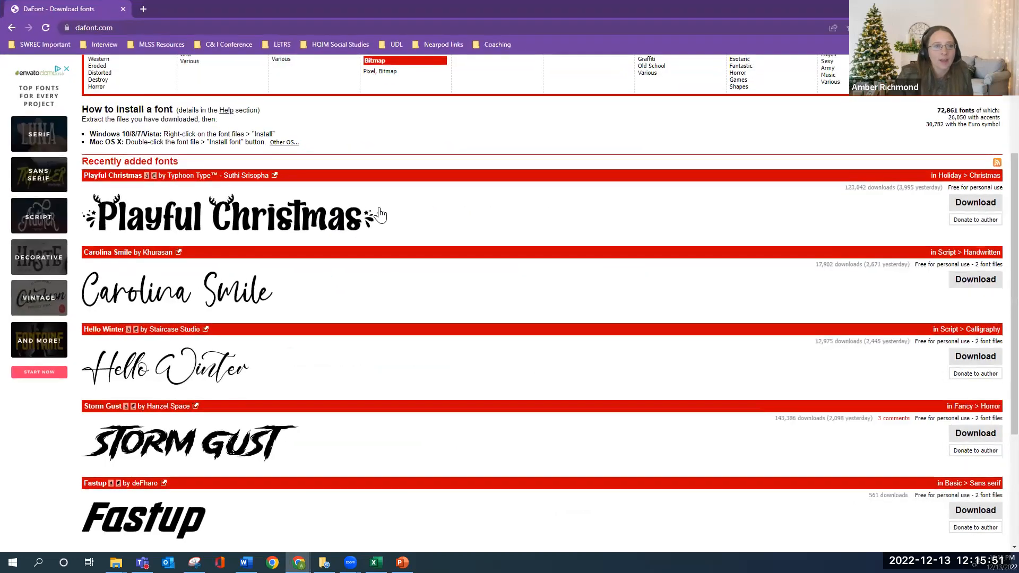
{"action": "scroll", "coordinate": [380, 215], "scroll_direction": "down", "scroll_amount": 3}
{"action": "scroll", "coordinate": [336, 209], "scroll_direction": "up", "scroll_amount": 6}
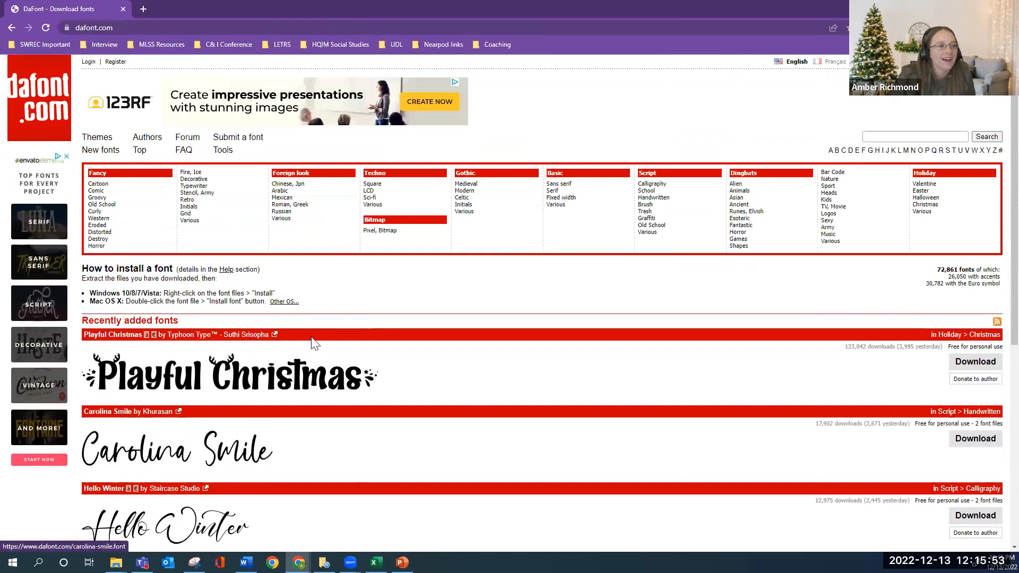
{"action": "scroll", "coordinate": [313, 344], "scroll_direction": "down", "scroll_amount": 7}
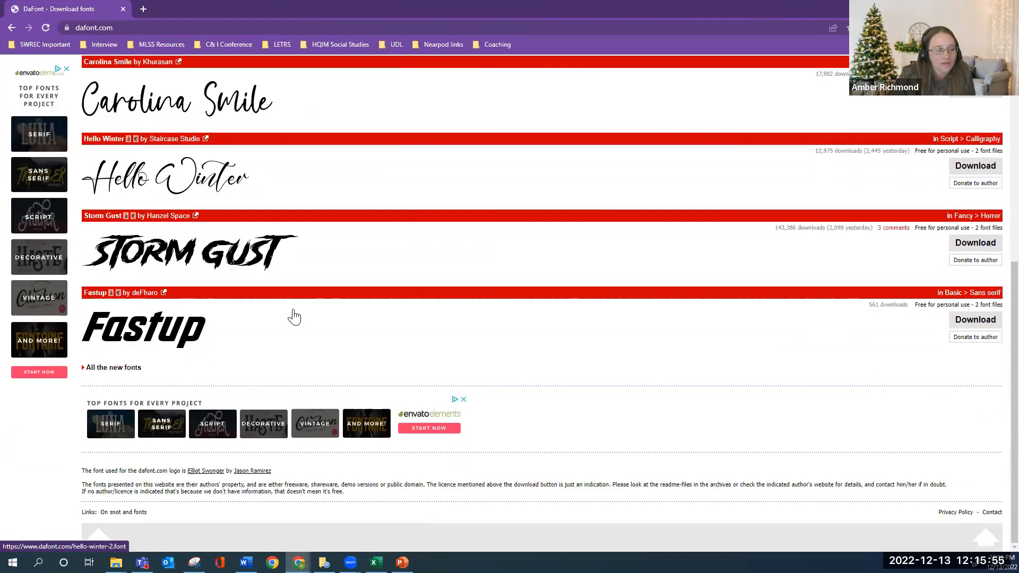
{"action": "scroll", "coordinate": [313, 324], "scroll_direction": "up", "scroll_amount": 7}
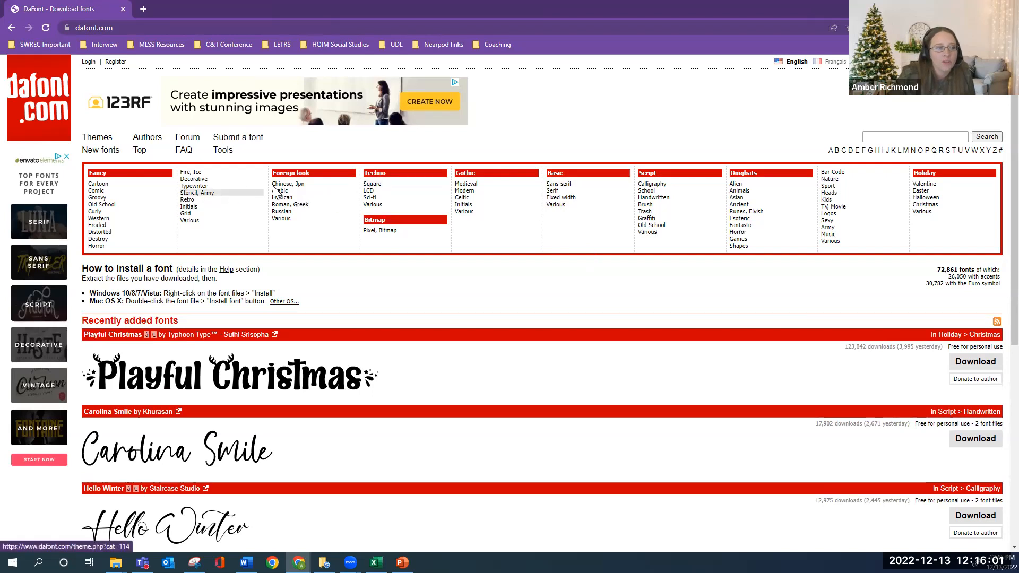
{"action": "scroll", "coordinate": [475, 348], "scroll_direction": "down", "scroll_amount": 5}
{"action": "scroll", "coordinate": [474, 344], "scroll_direction": "down", "scroll_amount": 1}
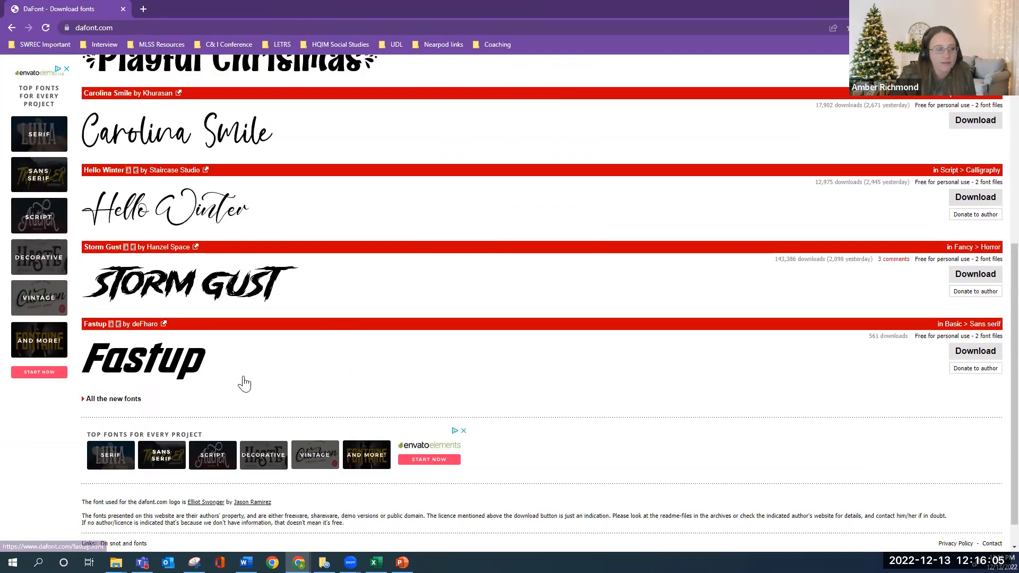
Open the list of all new fonts and download the Christbell font as christbell to the Desktop
{"action": "left_click", "coordinate": [118, 401]}
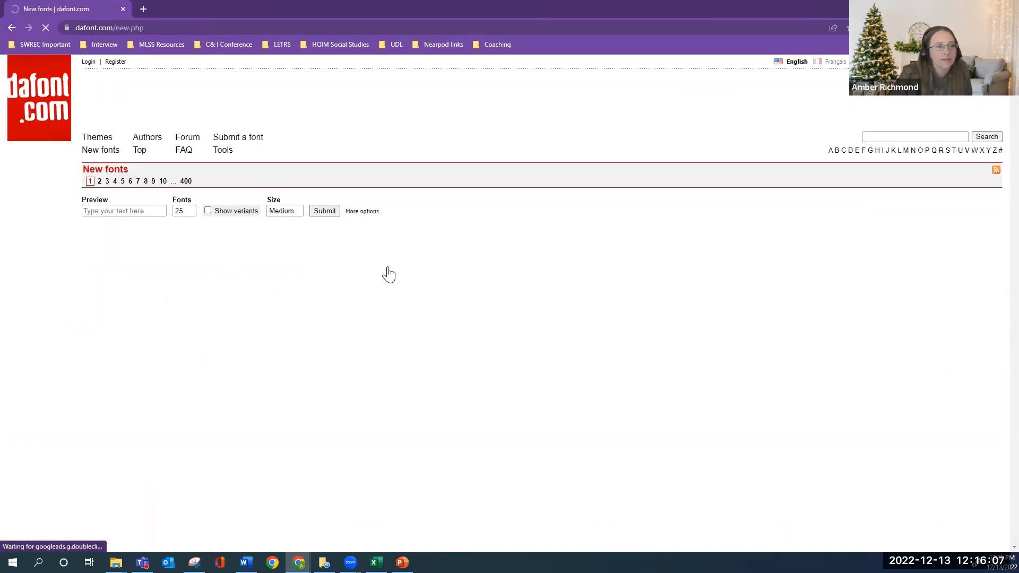
{"action": "scroll", "coordinate": [436, 290], "scroll_direction": "down", "scroll_amount": 9}
{"action": "scroll", "coordinate": [464, 298], "scroll_direction": "down", "scroll_amount": 11}
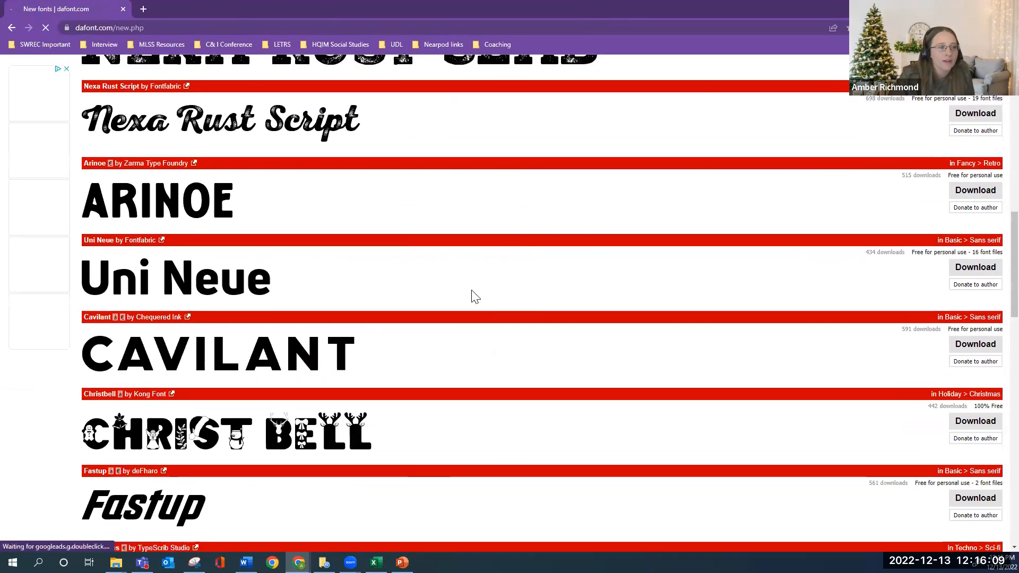
{"action": "scroll", "coordinate": [470, 297], "scroll_direction": "up", "scroll_amount": 3}
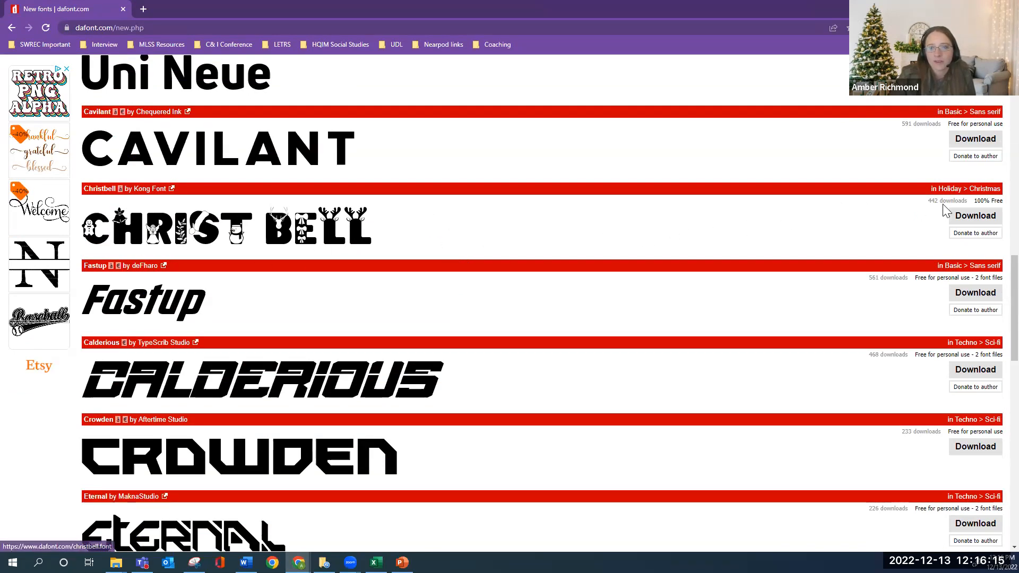
{"action": "left_click", "coordinate": [975, 217]}
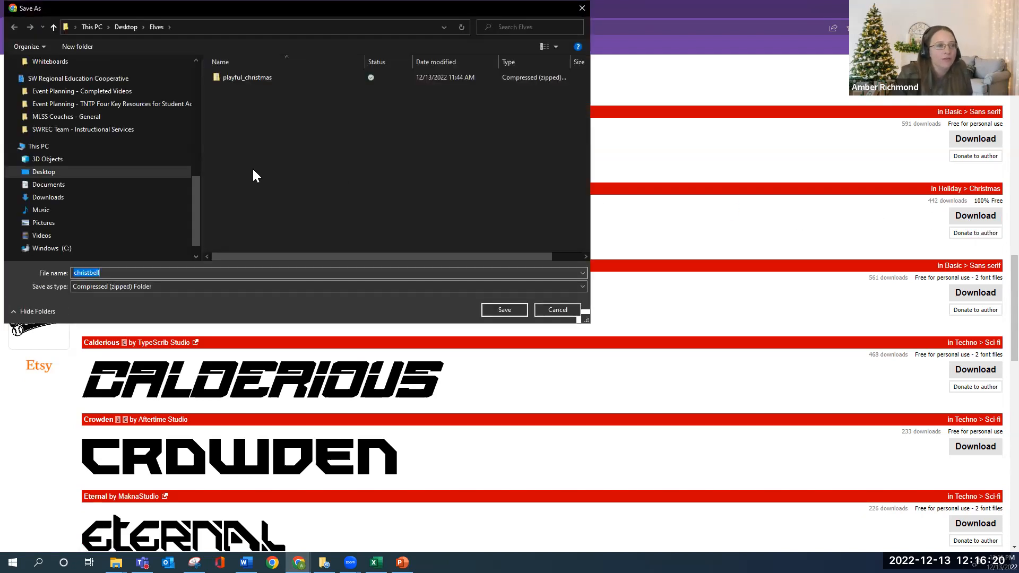
{"action": "left_click", "coordinate": [128, 27]}
{"action": "left_click", "coordinate": [504, 310]}
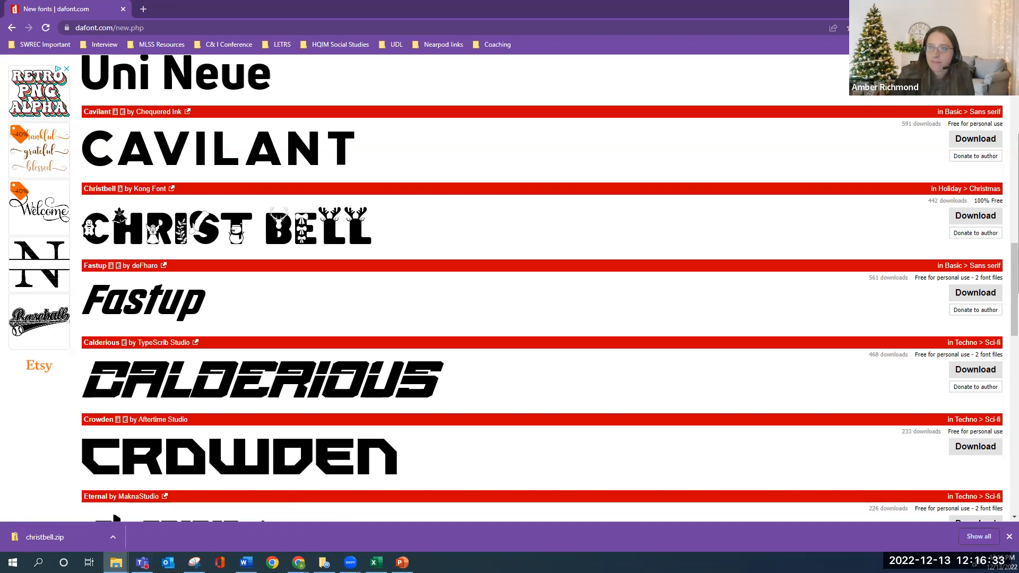
Maximize the Desktop folder window in File Explorer and select the christbell compressed folder
{"action": "left_click", "coordinate": [375, 91]}
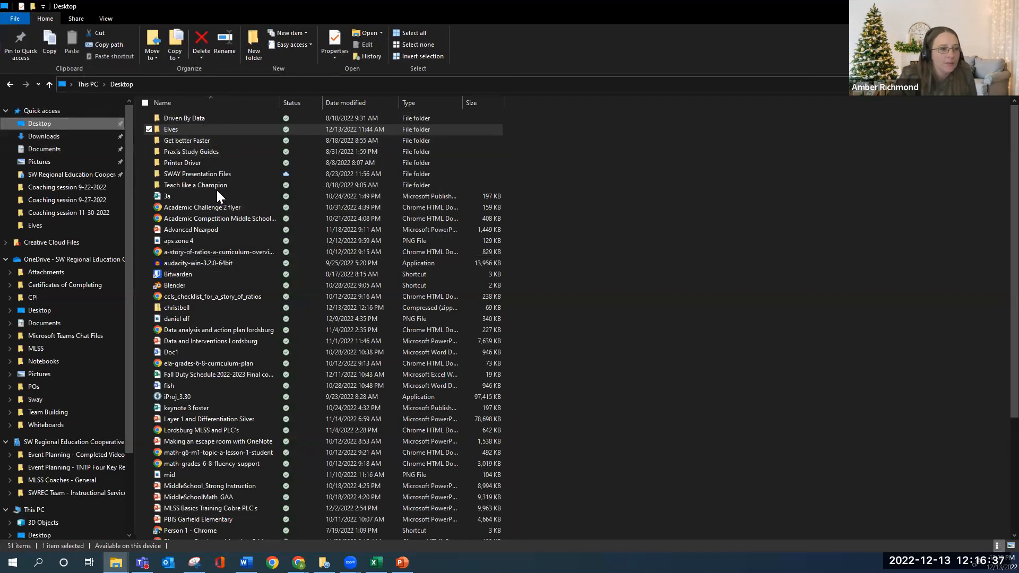
{"action": "scroll", "coordinate": [216, 419], "scroll_direction": "down", "scroll_amount": 4}
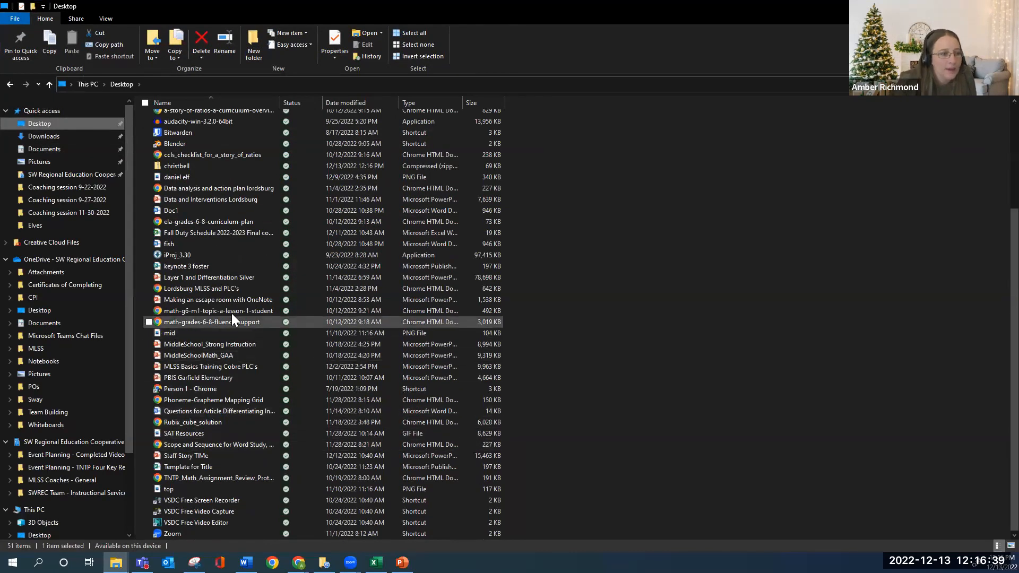
{"action": "left_click", "coordinate": [190, 169]}
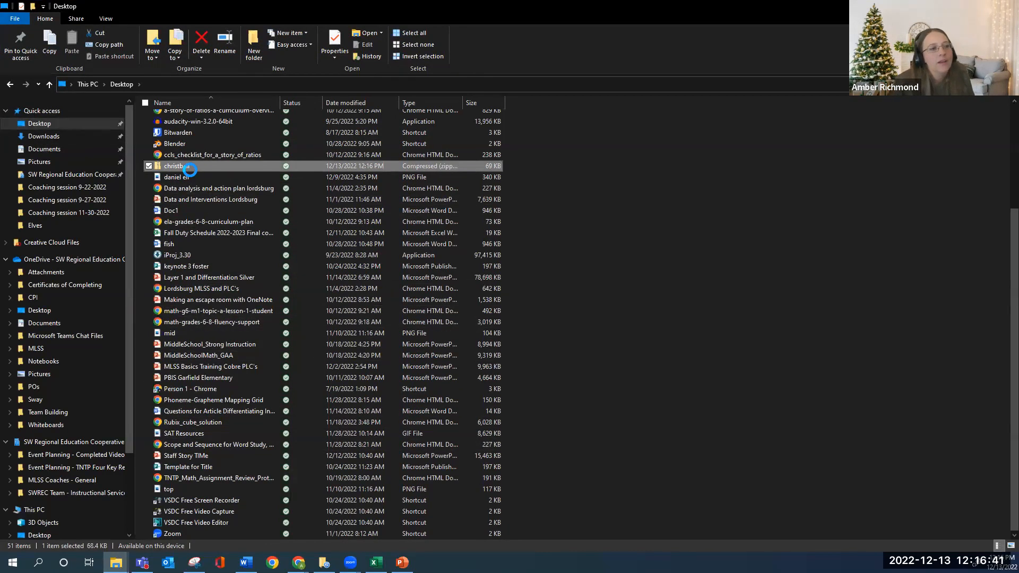
{"action": "right_click", "coordinate": [192, 164]}
{"action": "left_click", "coordinate": [194, 166]}
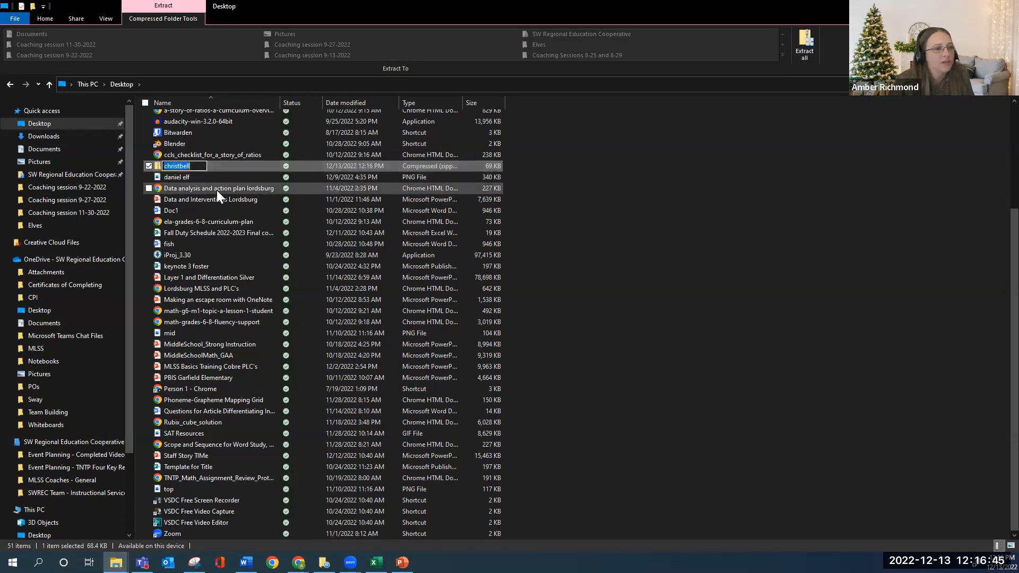
{"action": "right_click", "coordinate": [209, 165]}
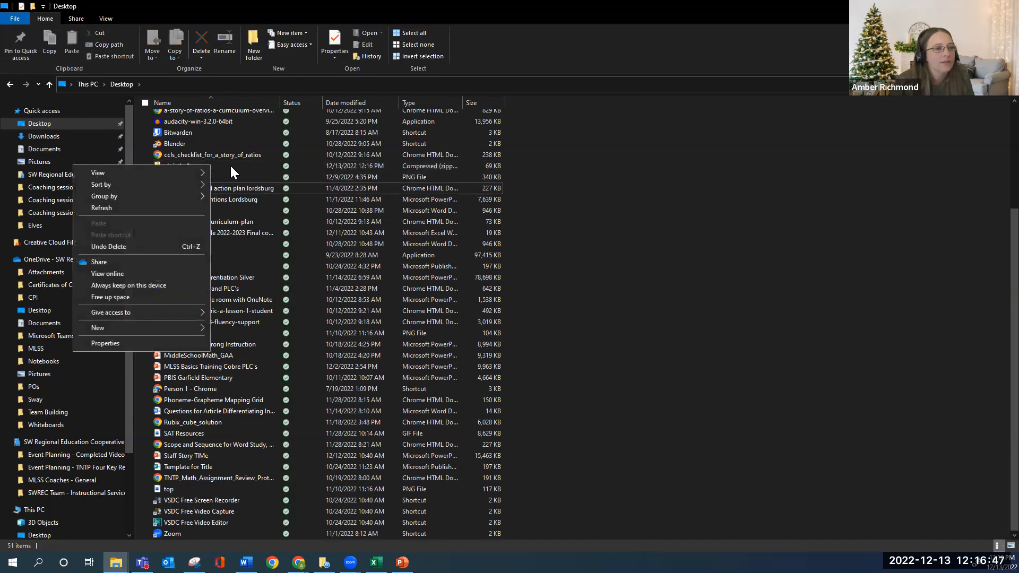
{"action": "left_click", "coordinate": [230, 165]}
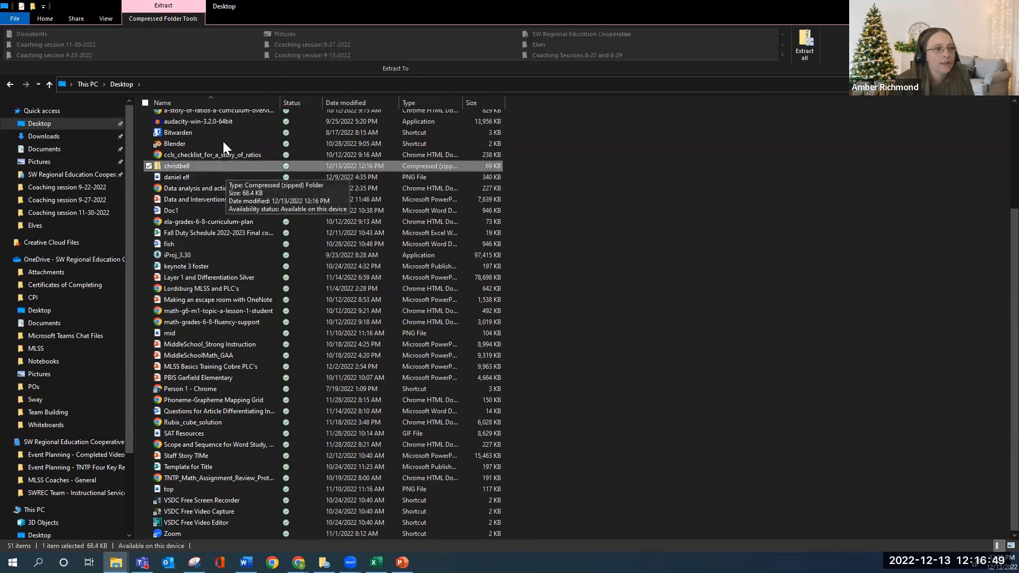
Extract all files from the christbell compressed folder, choosing Desktop as the destination
{"action": "right_click", "coordinate": [188, 163]}
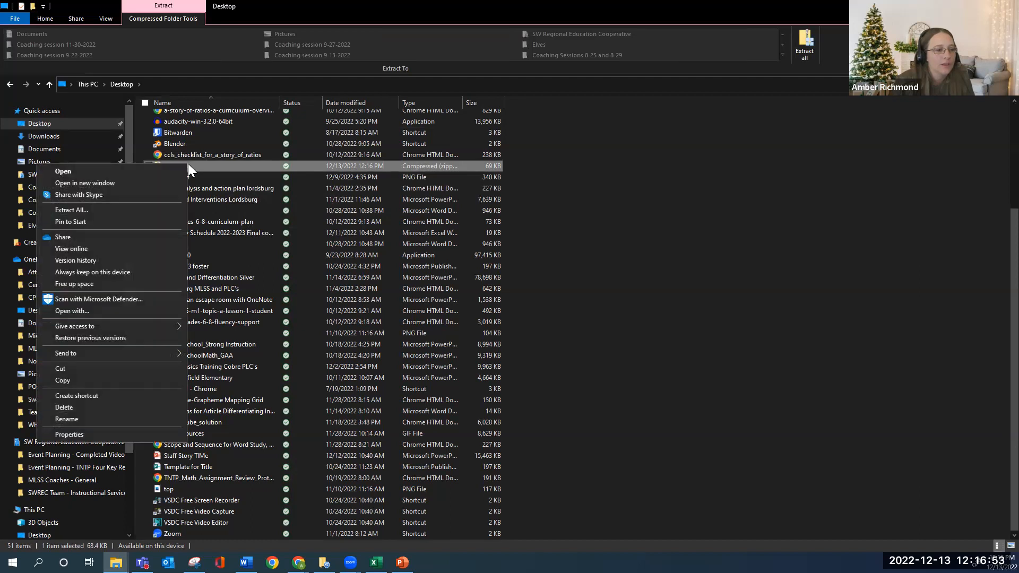
{"action": "left_click", "coordinate": [72, 211]}
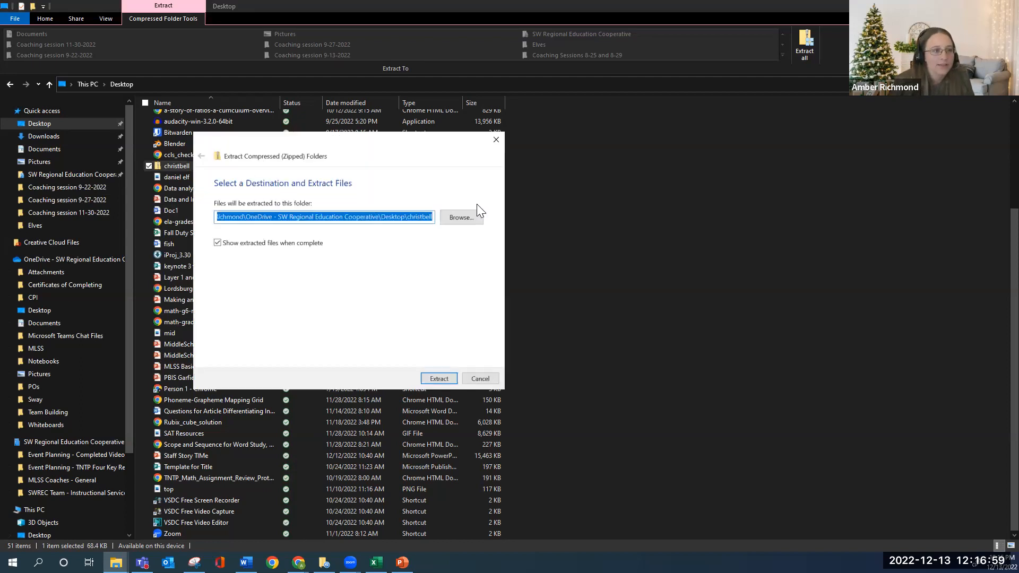
{"action": "left_click", "coordinate": [460, 217]}
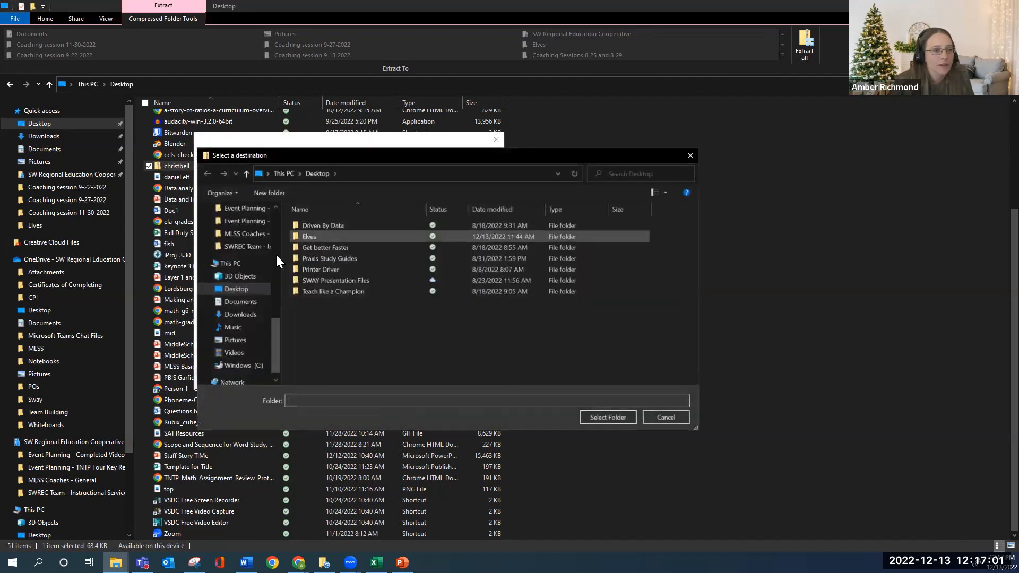
{"action": "left_click", "coordinate": [252, 289]}
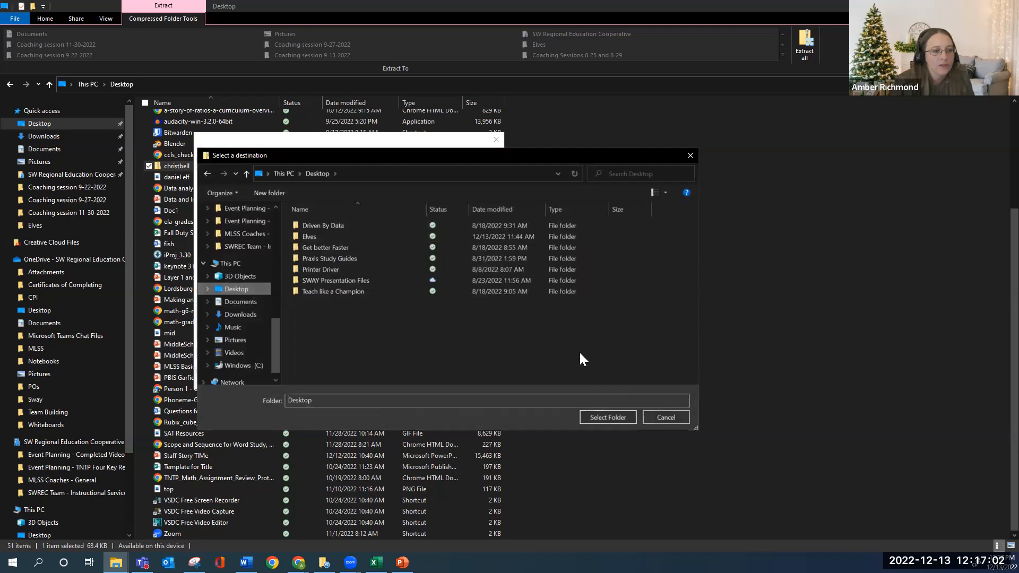
{"action": "left_click", "coordinate": [597, 417]}
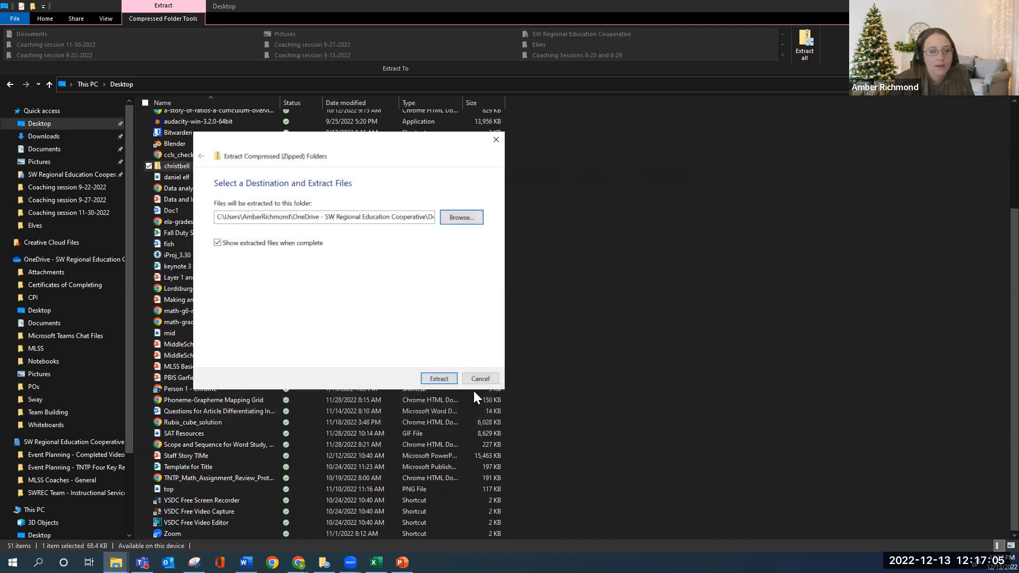
{"action": "left_click", "coordinate": [439, 379]}
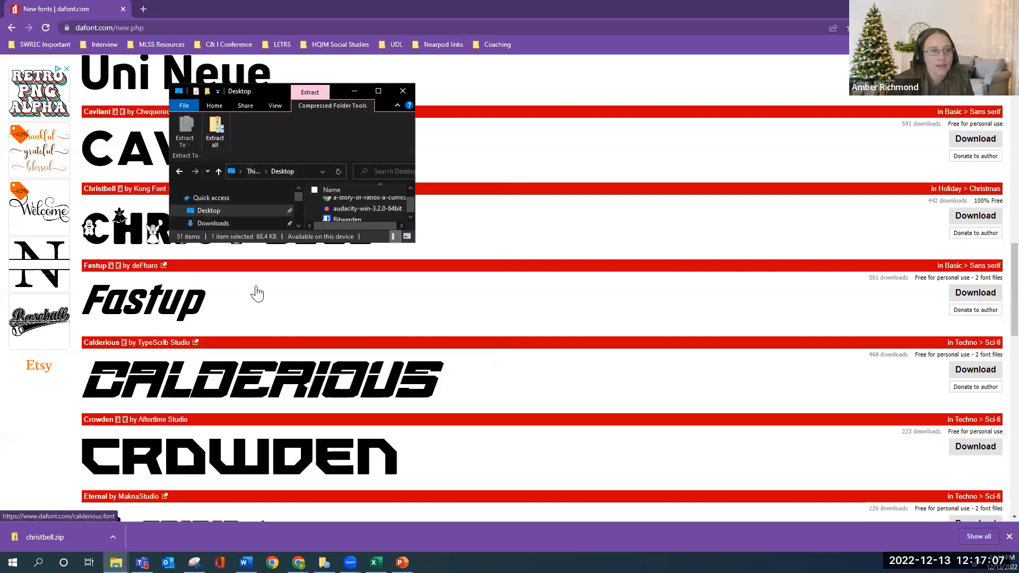
Maximize the window with the extracted files and select the Christbell PERSONAL USE ONLY! TrueType font file
{"action": "left_click", "coordinate": [379, 90]}
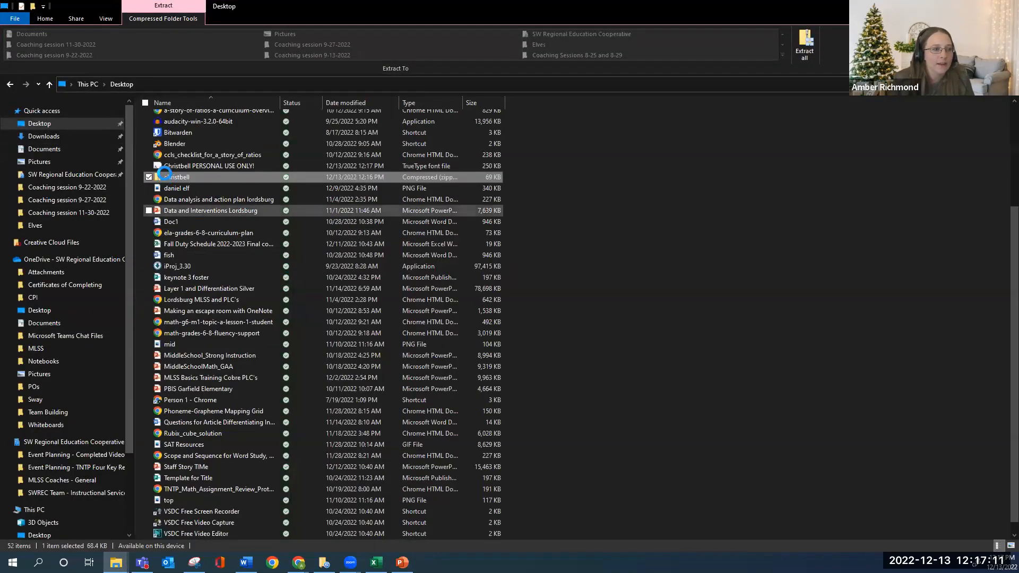
{"action": "scroll", "coordinate": [266, 404], "scroll_direction": "down", "scroll_amount": 1}
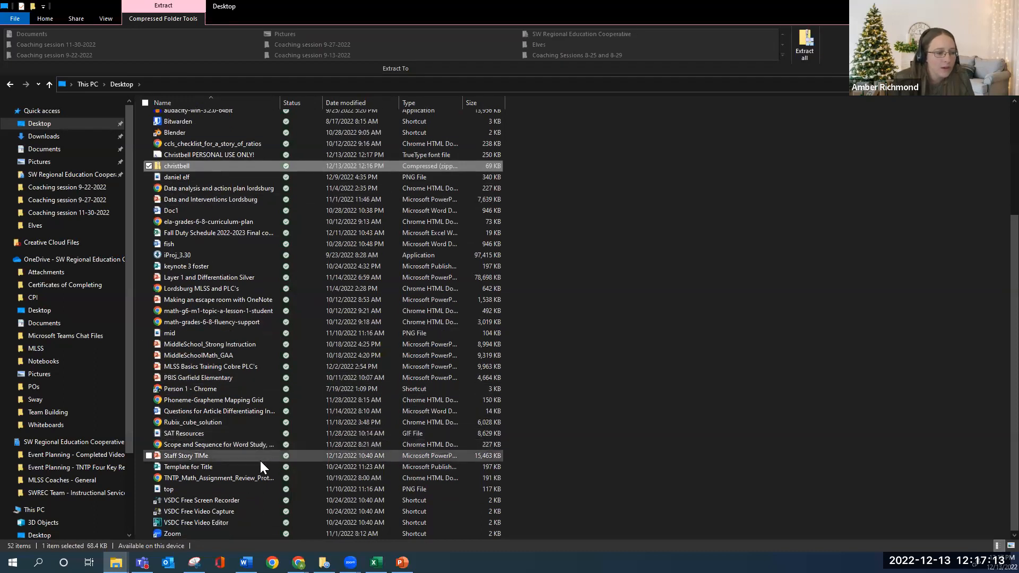
{"action": "scroll", "coordinate": [260, 451], "scroll_direction": "up", "scroll_amount": 5}
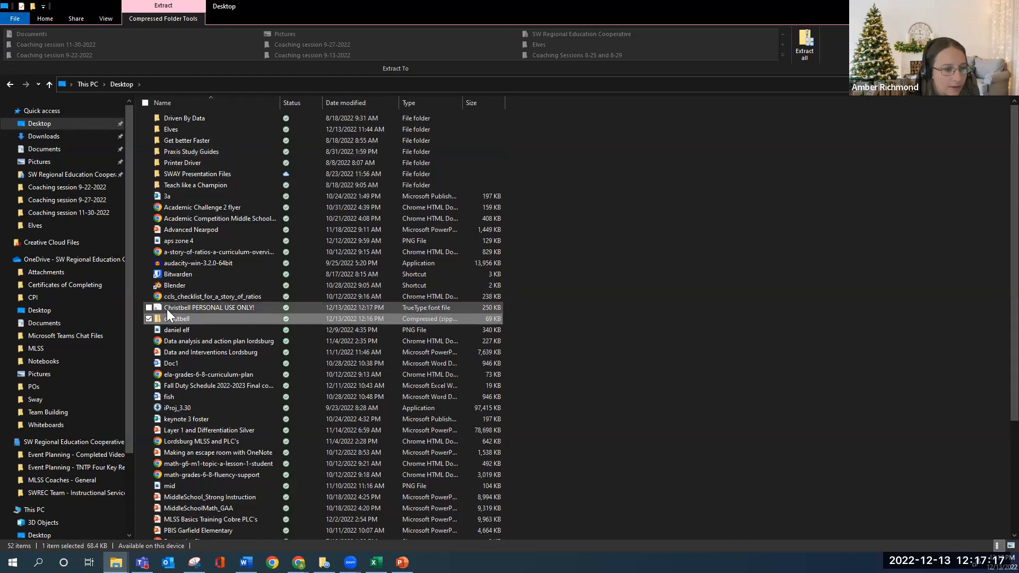
{"action": "left_click", "coordinate": [219, 309]}
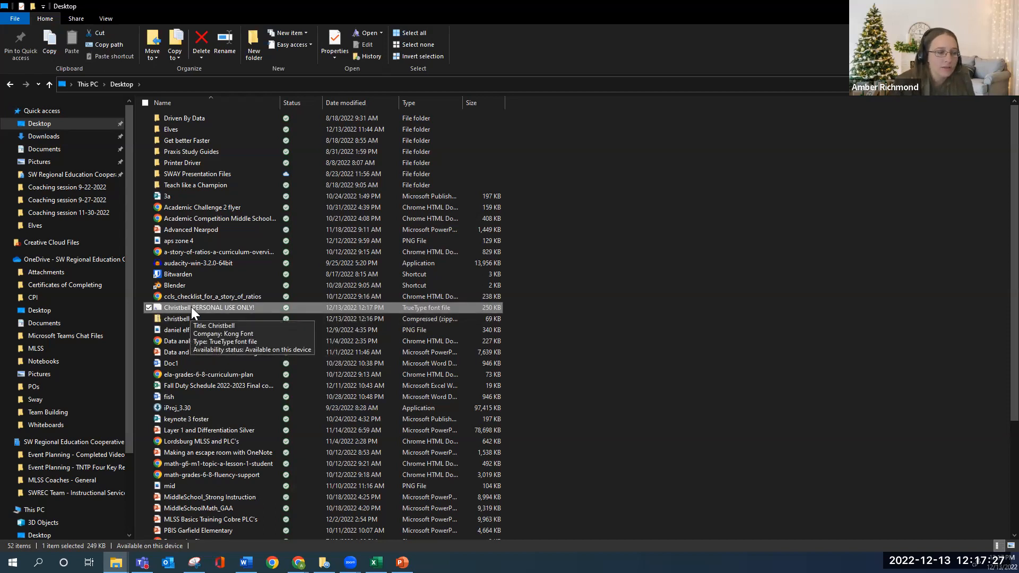
Open a second File Explorer window, move it clear of the file names and enlarge it
{"action": "right_click", "coordinate": [116, 563]}
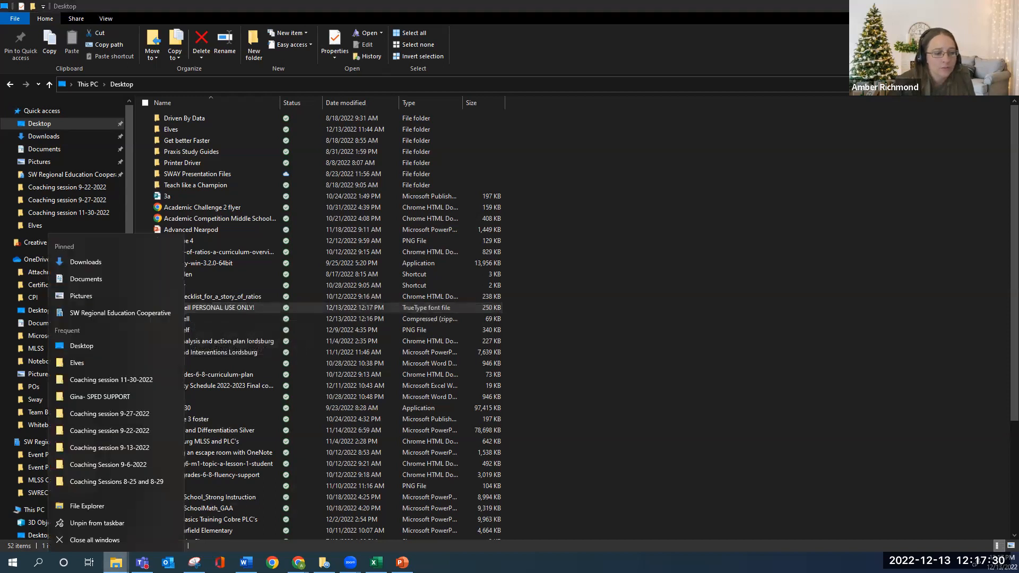
{"action": "left_click", "coordinate": [89, 508]}
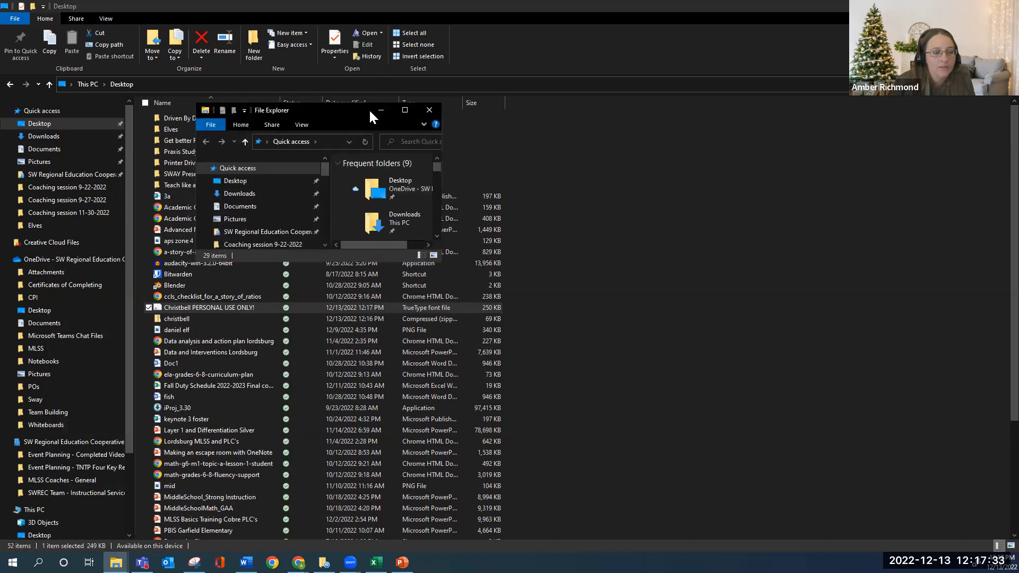
{"action": "left_click_drag", "start_coordinate": [369, 108], "coordinate": [600, 93]}
{"action": "left_click_drag", "start_coordinate": [670, 242], "coordinate": [764, 315]}
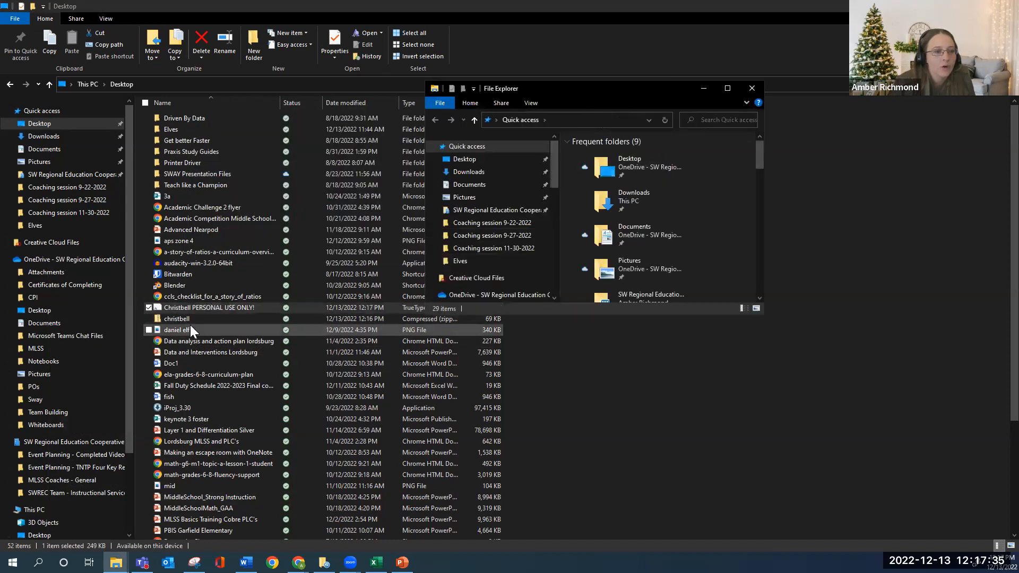
Copy the Christbell PERSONAL USE ONLY! font file and open the Fonts folder inside Windows on the C: drive
{"action": "right_click", "coordinate": [182, 308]}
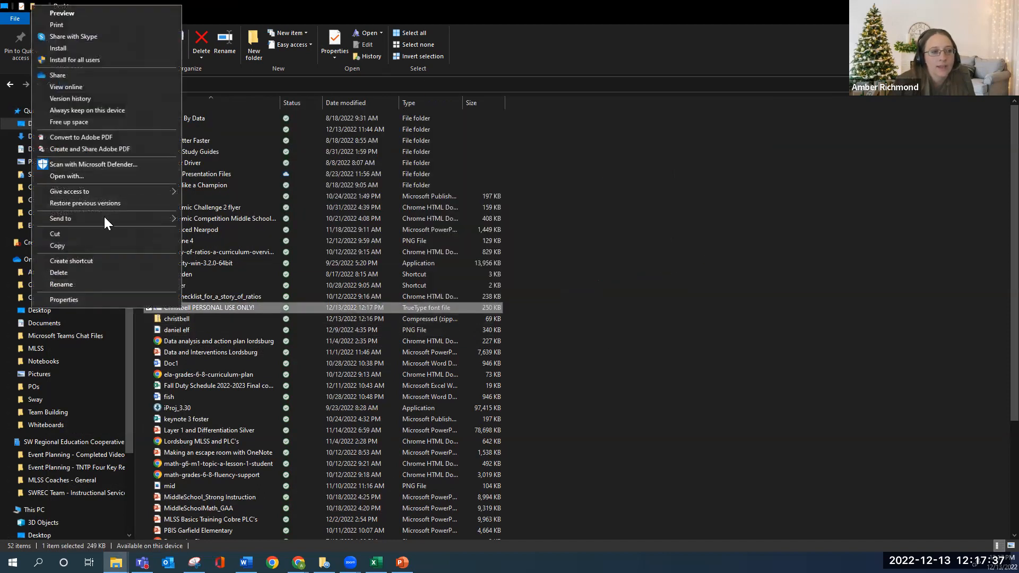
{"action": "left_click", "coordinate": [105, 247]}
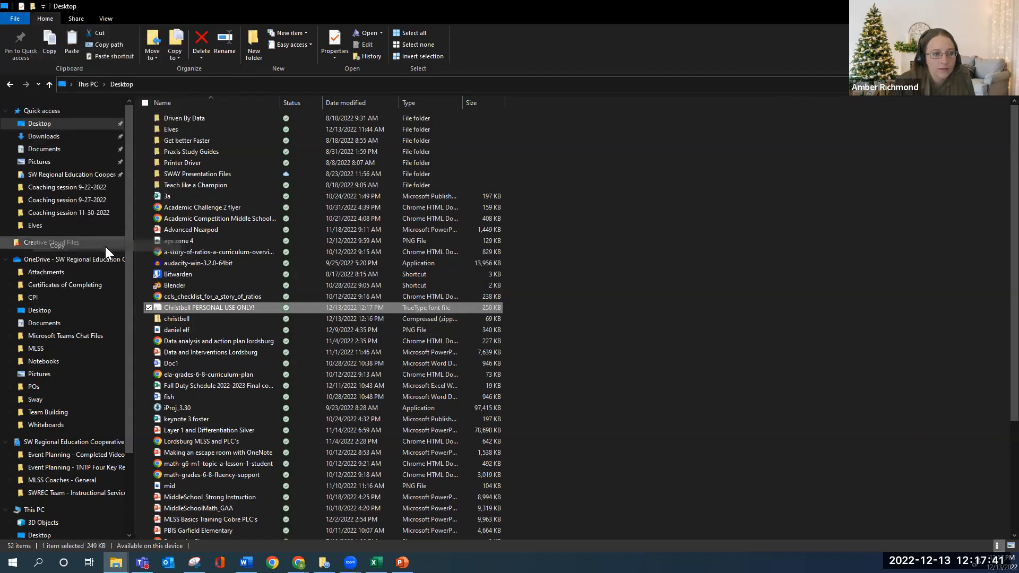
{"action": "scroll", "coordinate": [88, 448], "scroll_direction": "down", "scroll_amount": 3}
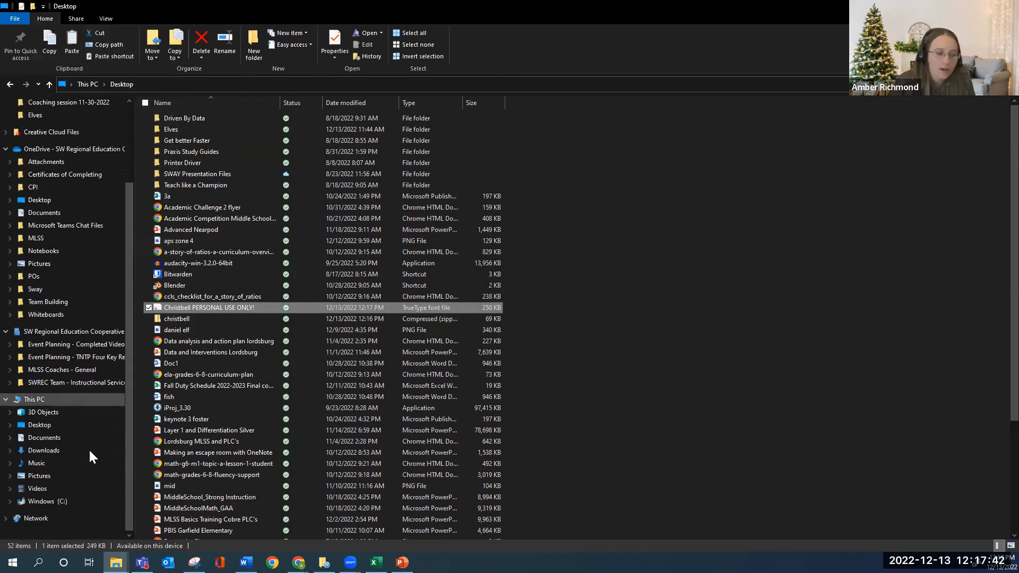
{"action": "left_click", "coordinate": [51, 503]}
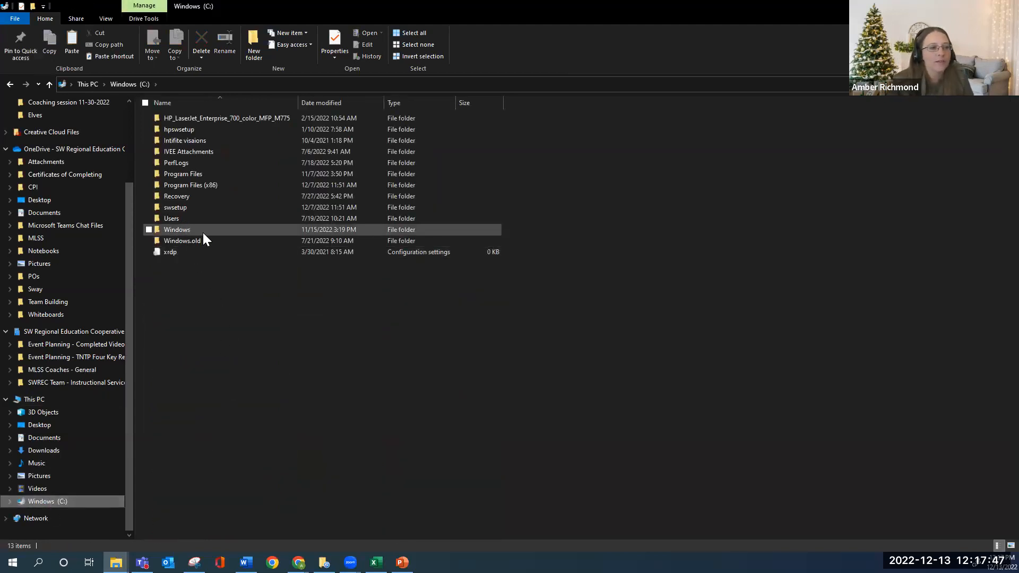
{"action": "double_click", "coordinate": [184, 228]}
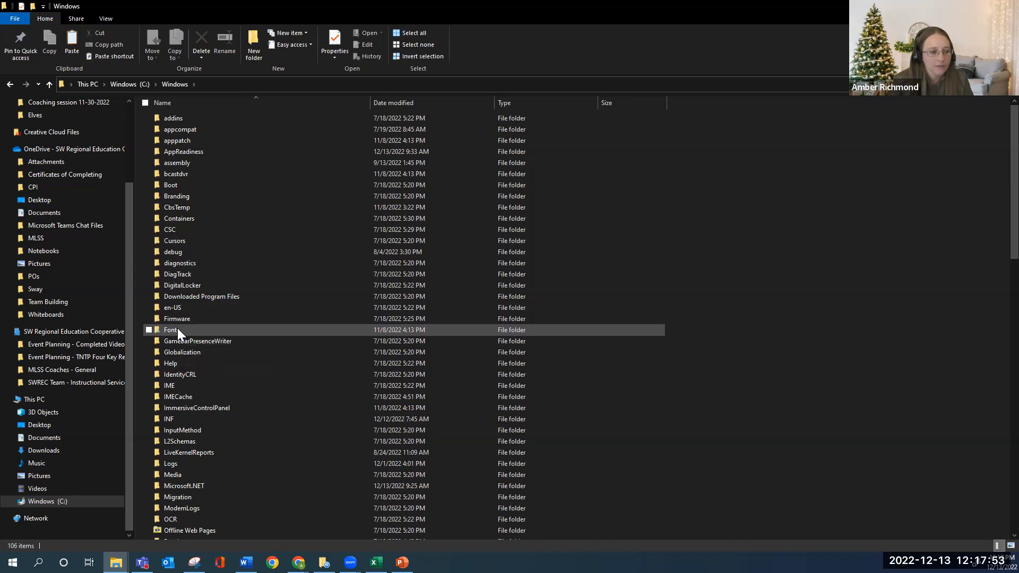
{"action": "left_click", "coordinate": [177, 330]}
{"action": "double_click", "coordinate": [177, 329]}
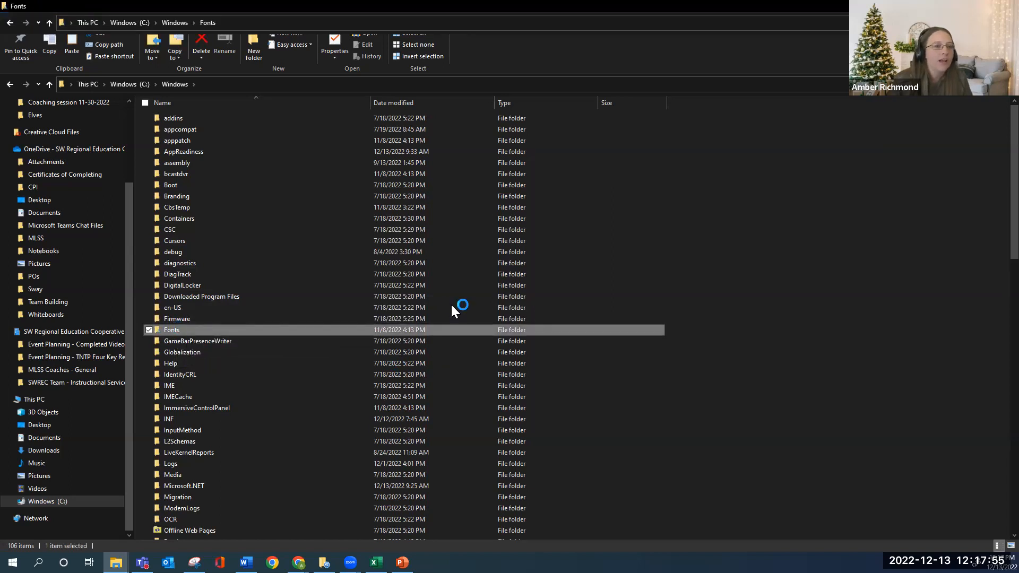
Paste the copied font file into the Fonts folder to install it and locate Christbell Regular among the fonts
{"action": "scroll", "coordinate": [654, 344], "scroll_direction": "down", "scroll_amount": 10}
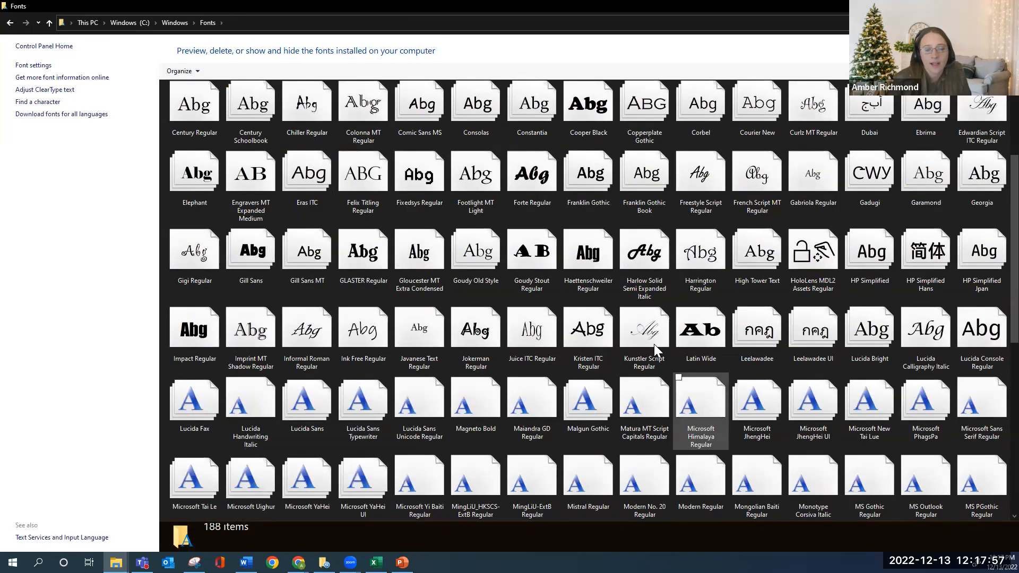
{"action": "scroll", "coordinate": [536, 351], "scroll_direction": "up", "scroll_amount": 10}
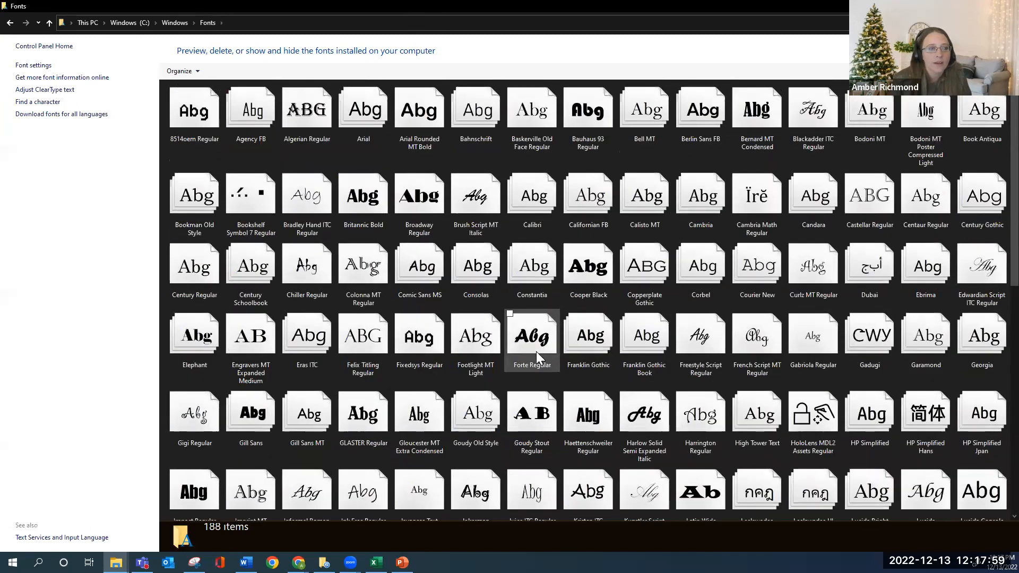
{"action": "scroll", "coordinate": [796, 446], "scroll_direction": "down", "scroll_amount": 10}
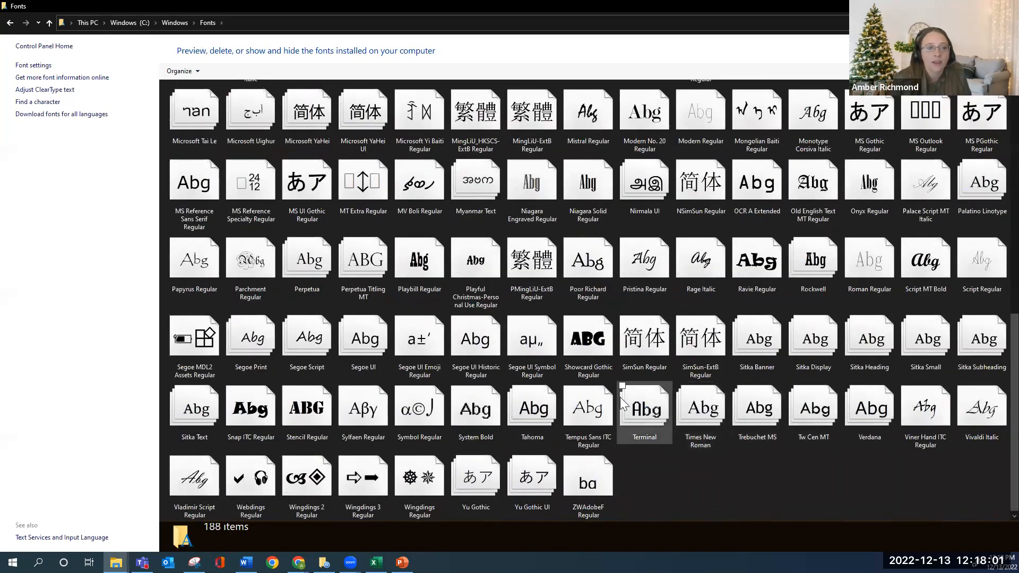
{"action": "right_click", "coordinate": [698, 475]}
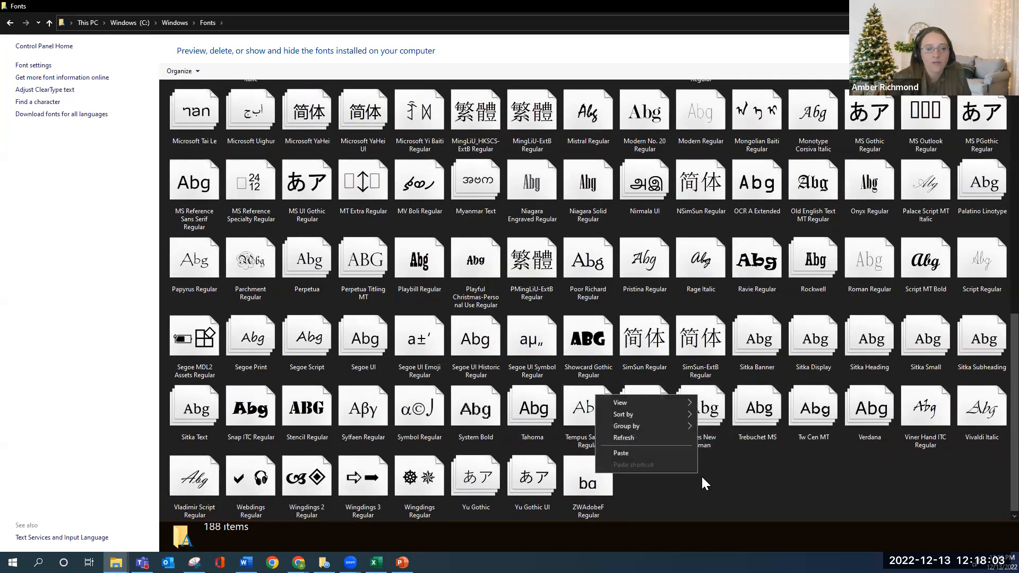
{"action": "left_click", "coordinate": [636, 455]}
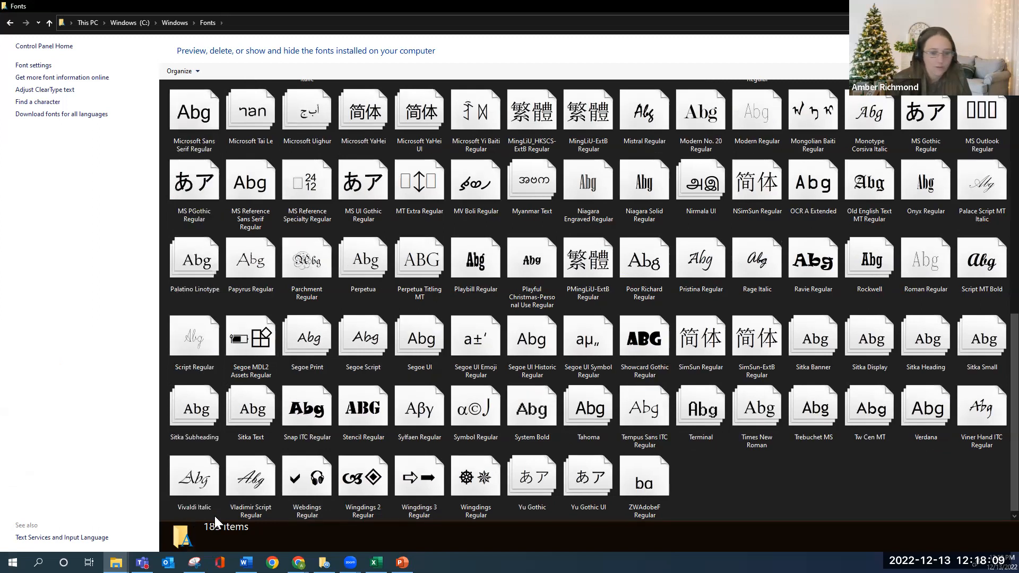
{"action": "scroll", "coordinate": [482, 263], "scroll_direction": "up", "scroll_amount": 10}
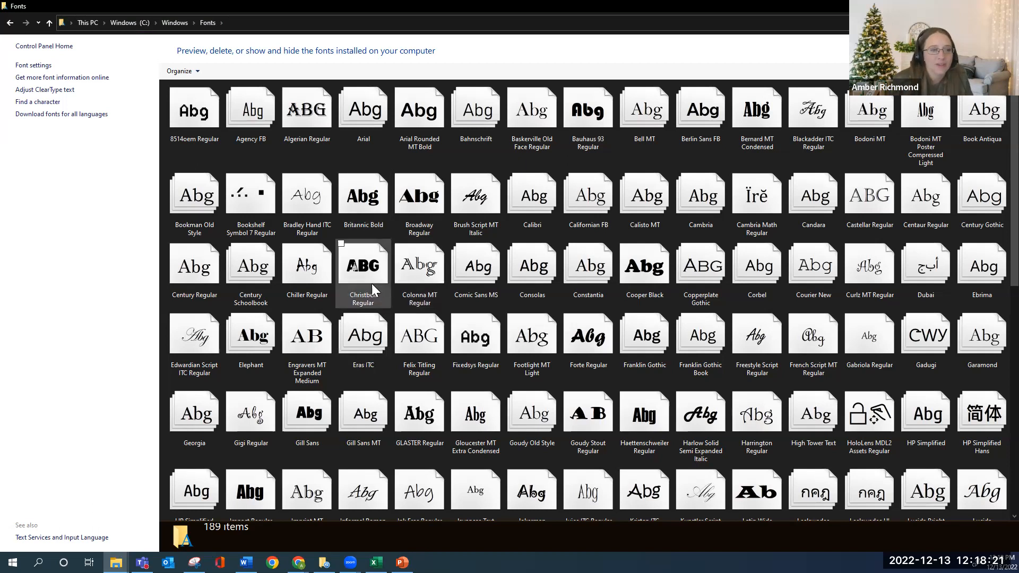
Switch to Word and set the title "Recommendations on informative essay writing" in the Christbell font
{"action": "key", "text": "super+e"}
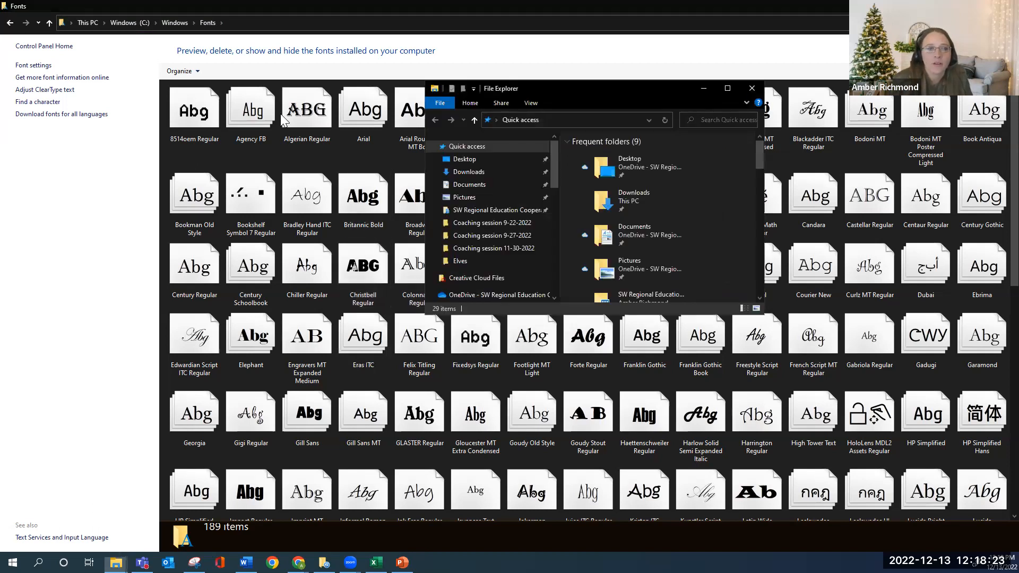
{"action": "left_click", "coordinate": [1006, 6]}
{"action": "left_click", "coordinate": [246, 563]}
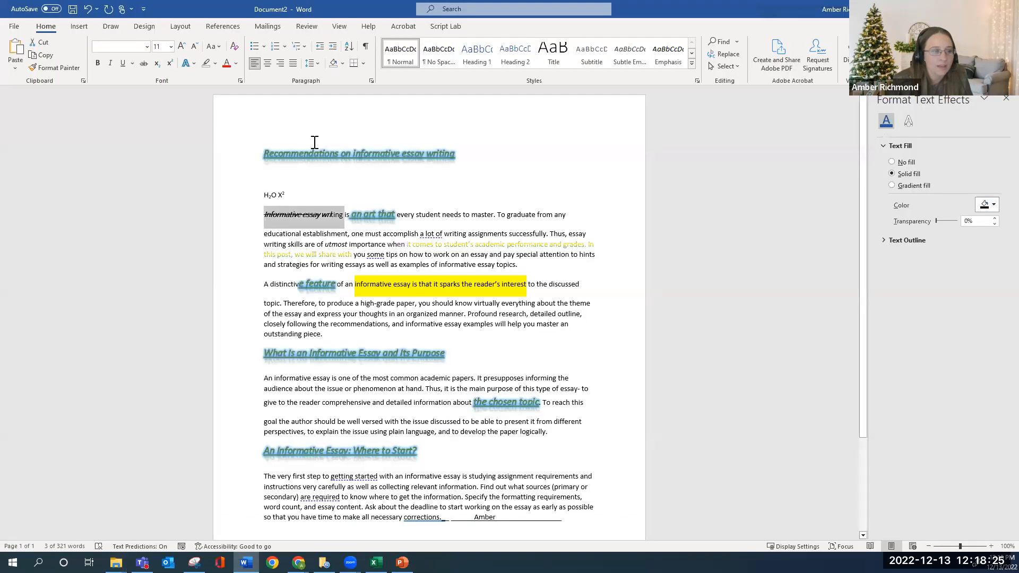
{"action": "left_click_drag", "start_coordinate": [478, 148], "coordinate": [268, 151]}
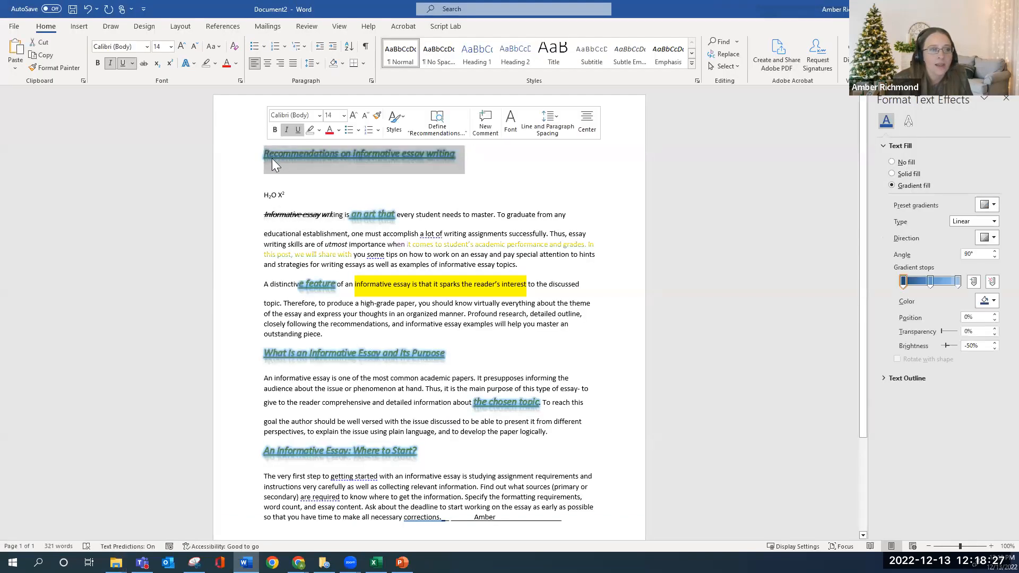
{"action": "left_click", "coordinate": [147, 46]}
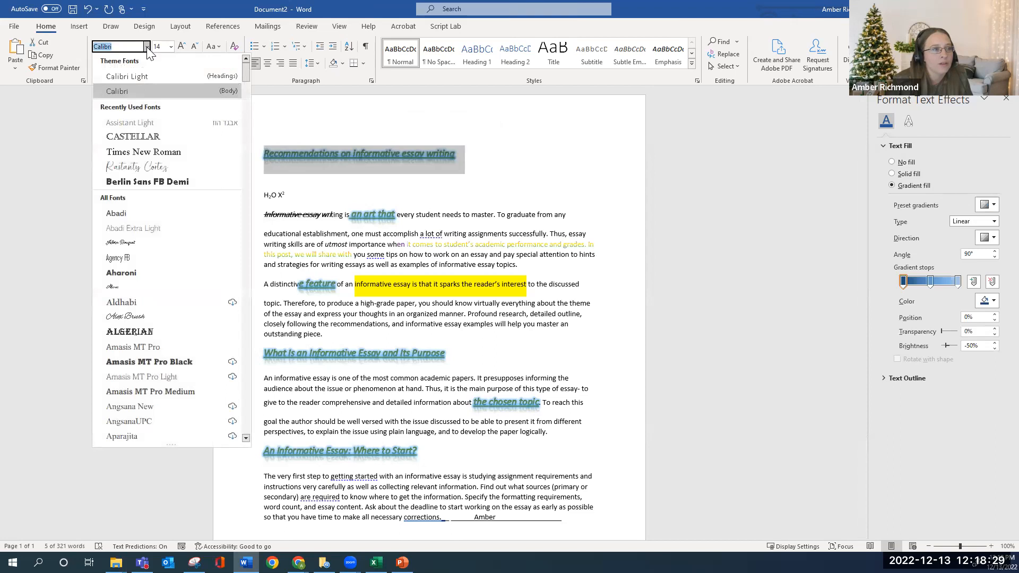
{"action": "scroll", "coordinate": [201, 324], "scroll_direction": "down", "scroll_amount": 10}
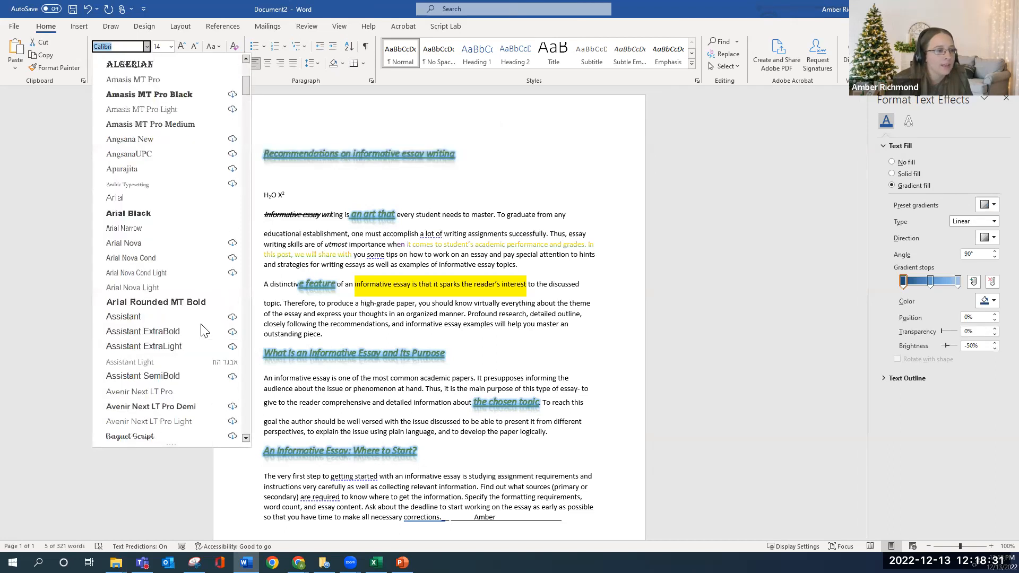
{"action": "scroll", "coordinate": [201, 316], "scroll_direction": "down", "scroll_amount": 15}
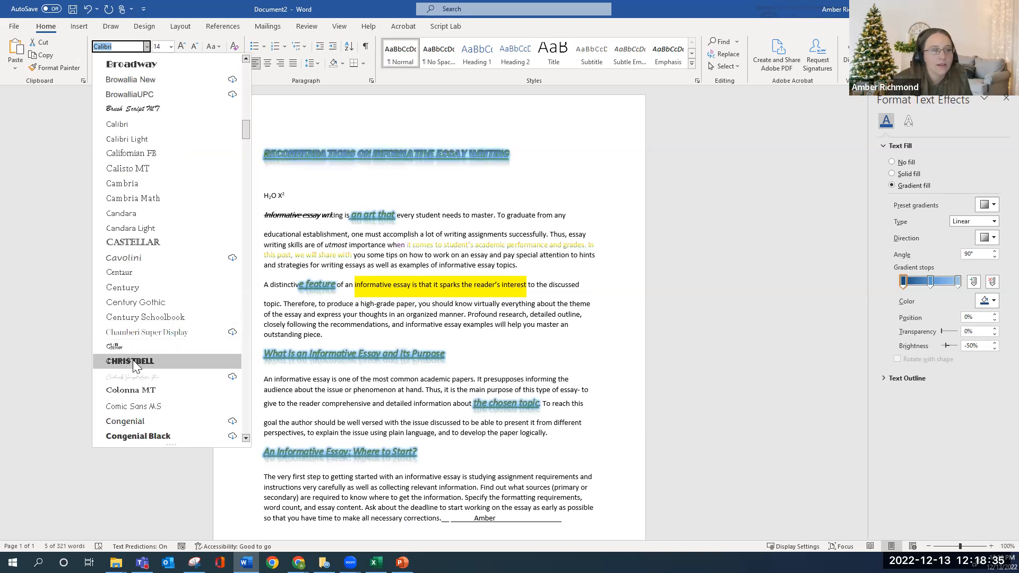
{"action": "left_click", "coordinate": [132, 360]}
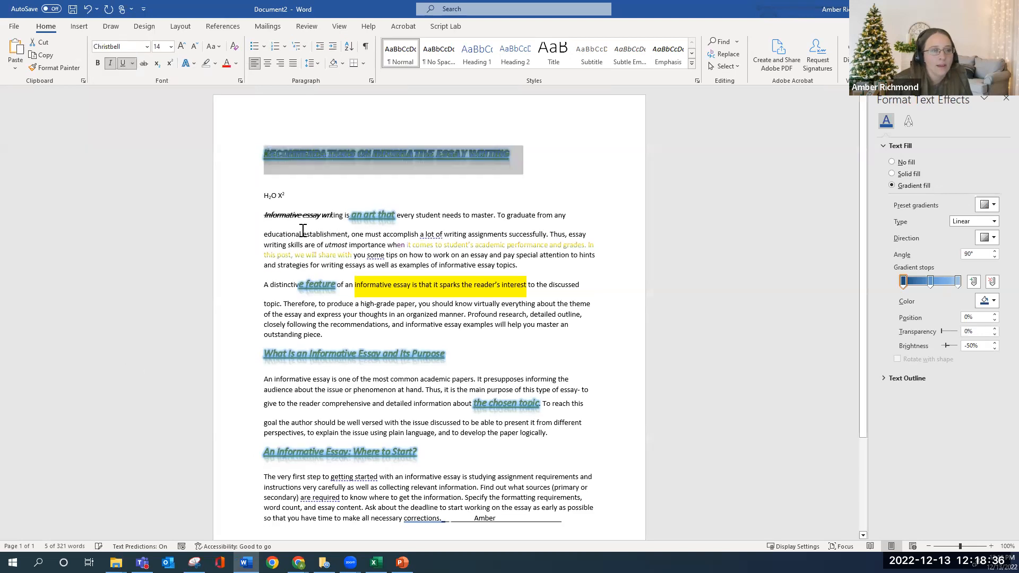
Enlarge the Christbell title to font size 72 and deselect it
{"action": "left_click", "coordinate": [181, 46]}
{"action": "left_click", "coordinate": [181, 46]}
{"action": "left_click", "coordinate": [181, 46]}
{"action": "left_click", "coordinate": [181, 47]}
{"action": "left_click", "coordinate": [182, 46]}
{"action": "left_click", "coordinate": [182, 47]}
{"action": "left_click", "coordinate": [181, 46]}
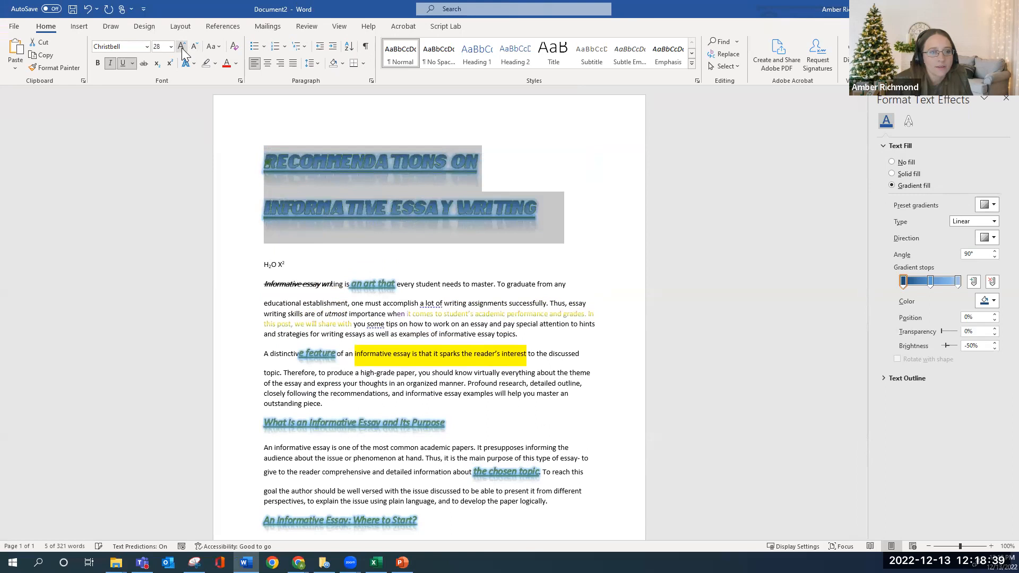
{"action": "left_click", "coordinate": [181, 47]}
{"action": "left_click", "coordinate": [181, 47]}
{"action": "left_click", "coordinate": [181, 47]}
{"action": "left_click", "coordinate": [535, 310]}
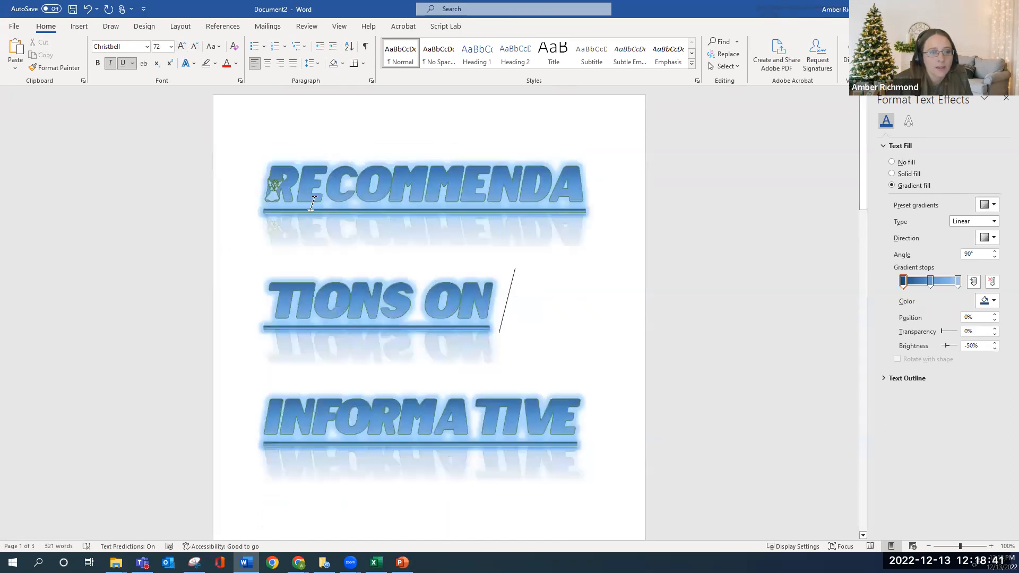
Copy the gradient formatting of "In this post, we will share with" onto "recommendations, and informative essay examples will help" with Format Painter
{"action": "scroll", "coordinate": [423, 269], "scroll_direction": "down", "scroll_amount": 15}
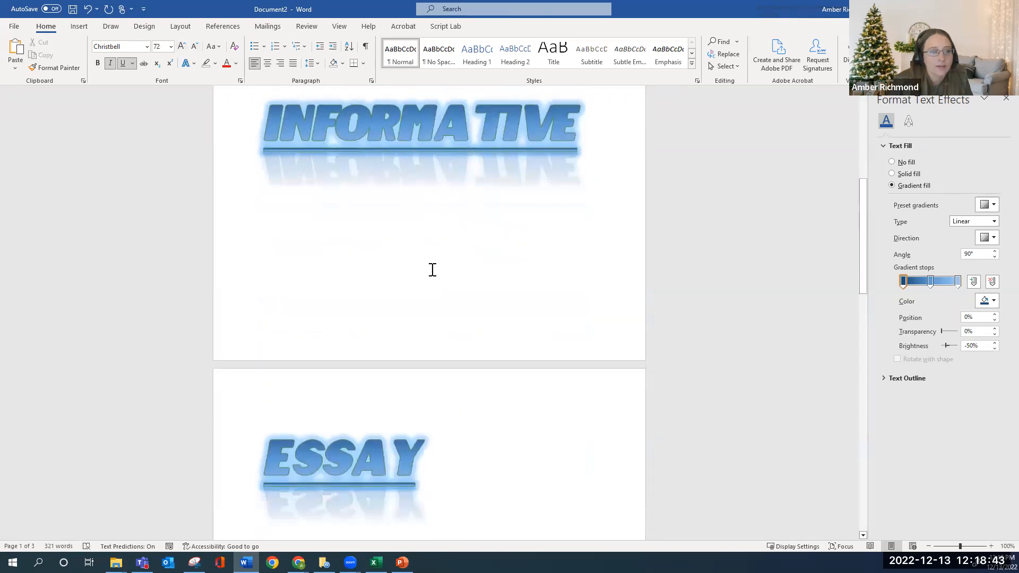
{"action": "left_click", "coordinate": [427, 273]}
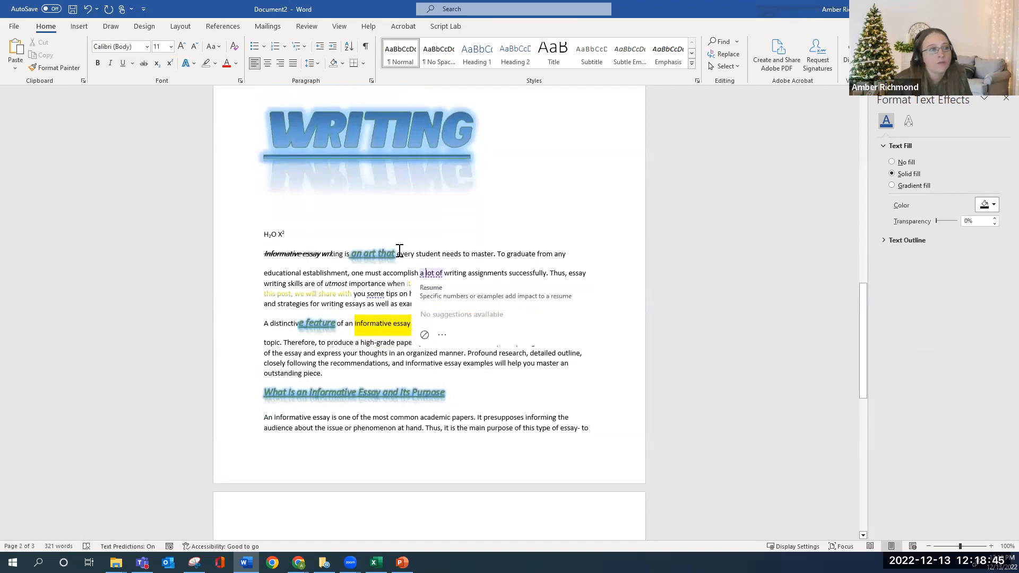
{"action": "scroll", "coordinate": [319, 227], "scroll_direction": "up", "scroll_amount": 9}
{"action": "scroll", "coordinate": [318, 229], "scroll_direction": "down", "scroll_amount": 3}
{"action": "scroll", "coordinate": [331, 258], "scroll_direction": "down", "scroll_amount": 7}
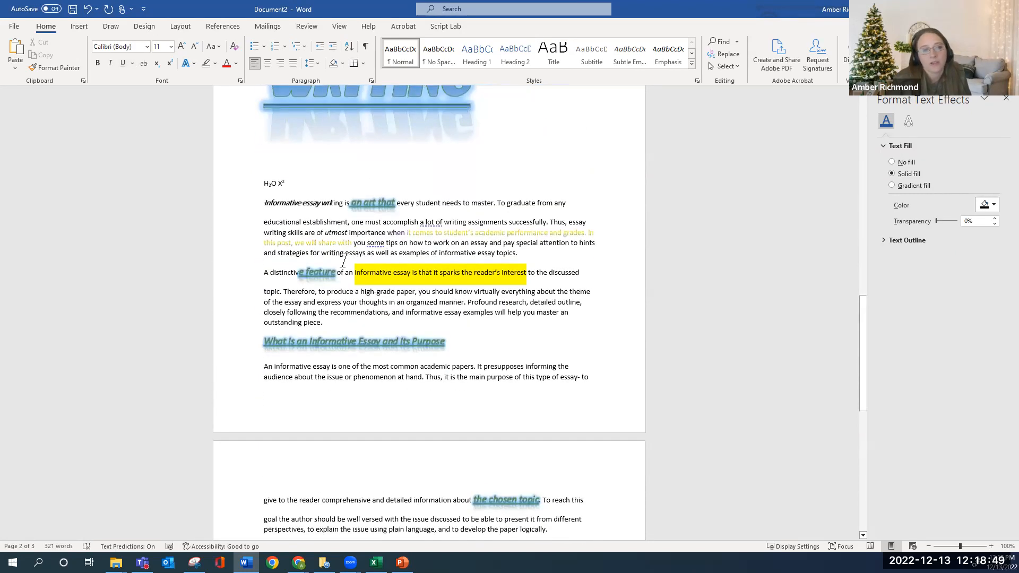
{"action": "left_click_drag", "start_coordinate": [339, 241], "coordinate": [264, 243]}
{"action": "left_click", "coordinate": [56, 67]}
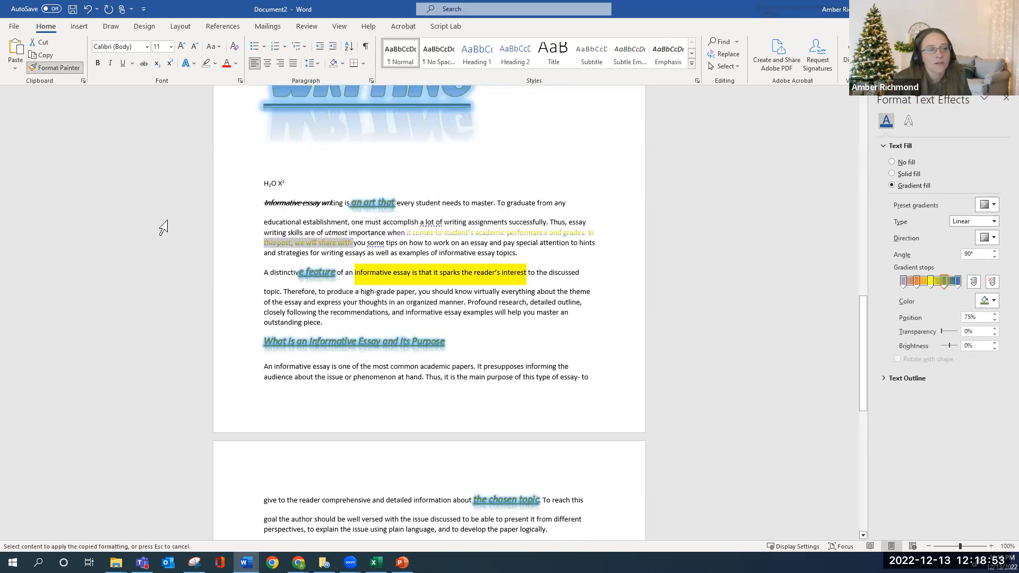
{"action": "left_click_drag", "start_coordinate": [354, 311], "coordinate": [522, 312]}
{"action": "scroll", "coordinate": [384, 289], "scroll_direction": "down", "scroll_amount": 3}
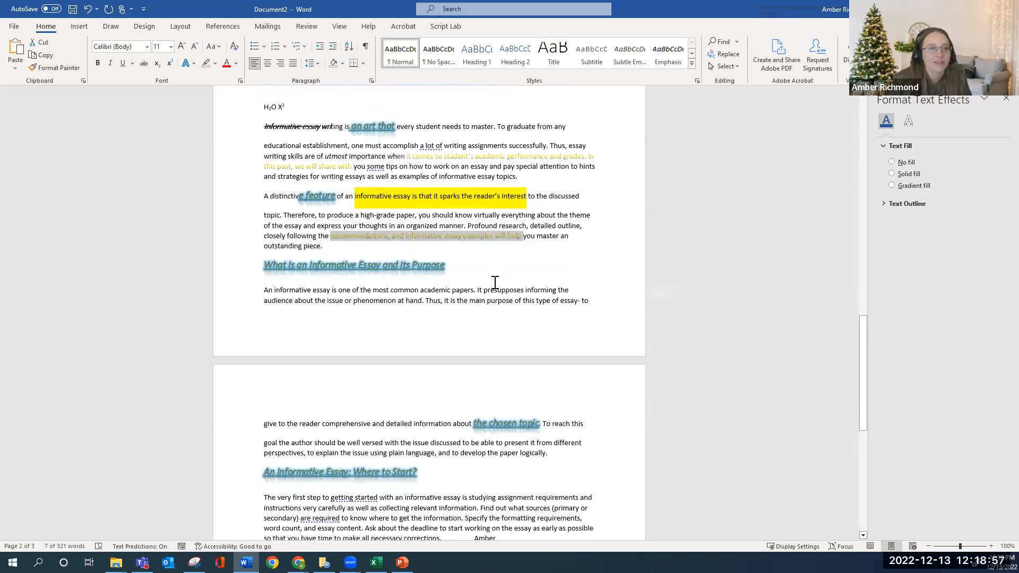
{"action": "left_click", "coordinate": [566, 335]}
{"action": "scroll", "coordinate": [526, 326], "scroll_direction": "down", "scroll_amount": 4}
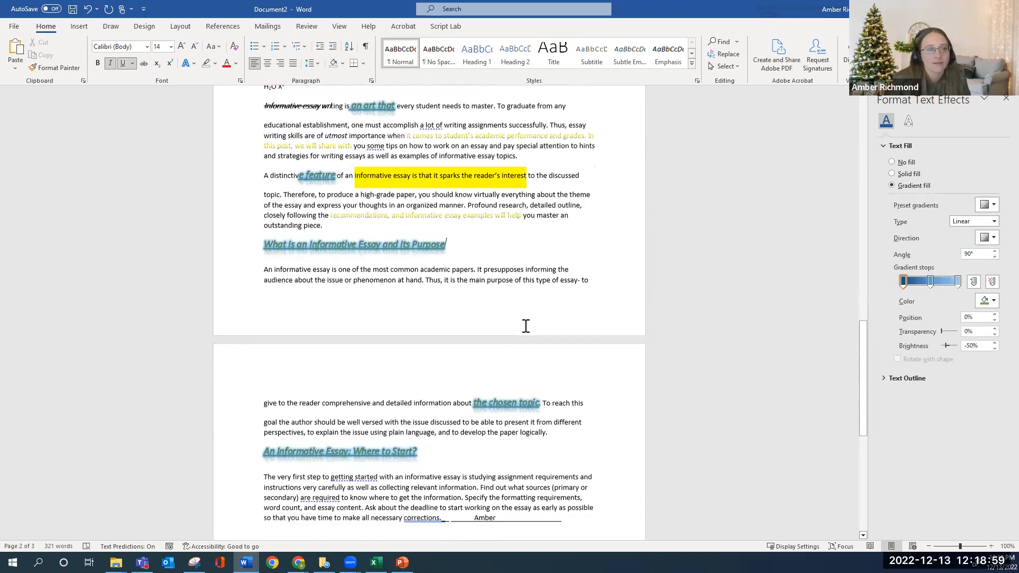
{"action": "scroll", "coordinate": [526, 326], "scroll_direction": "up", "scroll_amount": 10}
{"action": "scroll", "coordinate": [530, 322], "scroll_direction": "up", "scroll_amount": 3}
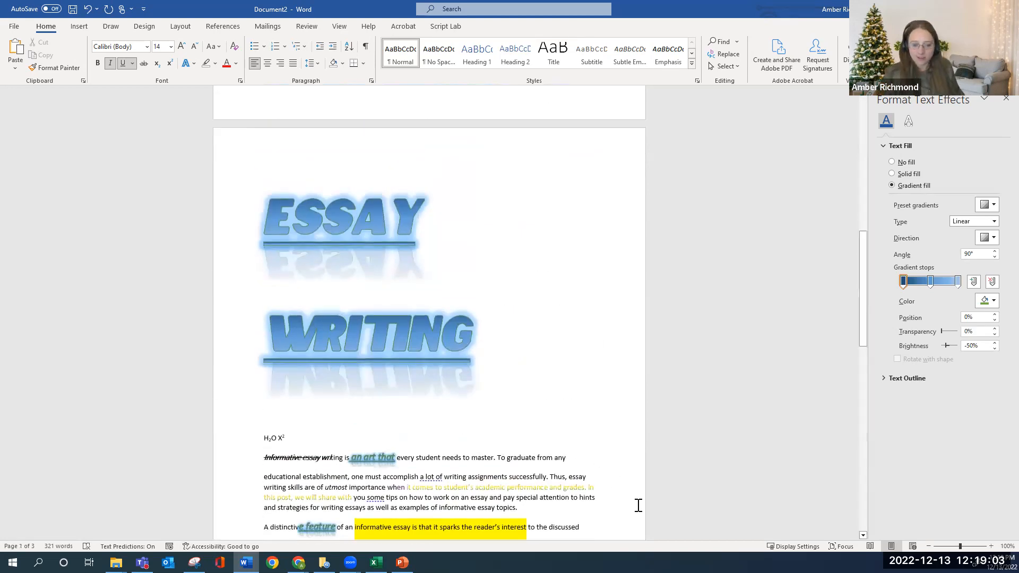
{"action": "scroll", "coordinate": [480, 416], "scroll_direction": "up", "scroll_amount": 7}
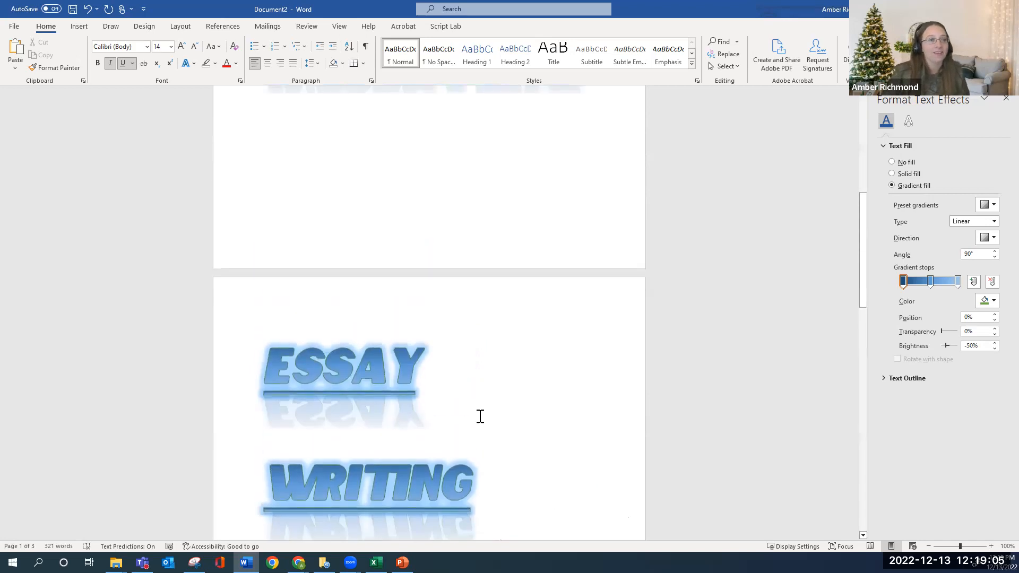
{"action": "scroll", "coordinate": [443, 393], "scroll_direction": "up", "scroll_amount": 3}
{"action": "scroll", "coordinate": [535, 359], "scroll_direction": "down", "scroll_amount": 10}
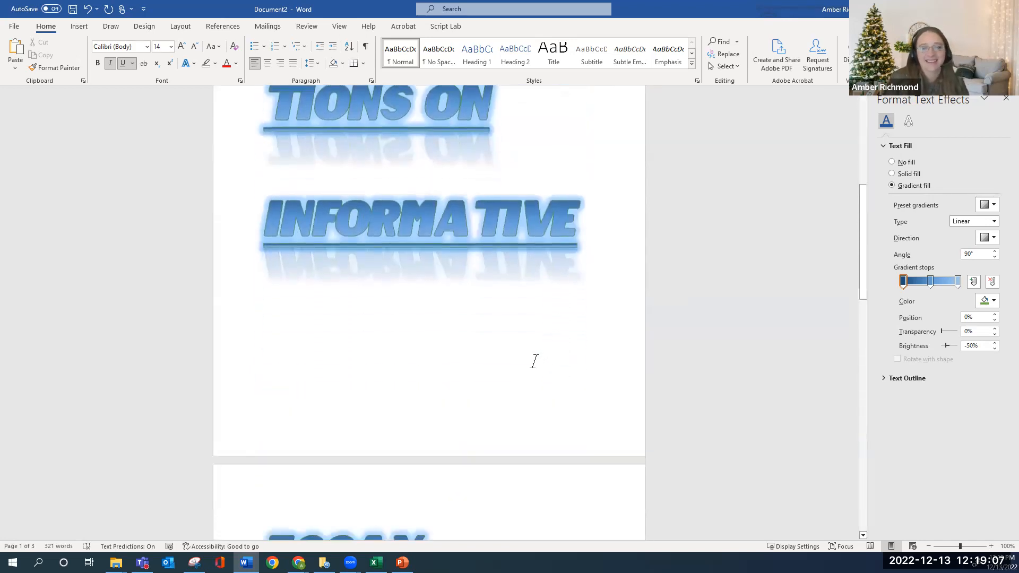
{"action": "scroll", "coordinate": [582, 499], "scroll_direction": "down", "scroll_amount": 1}
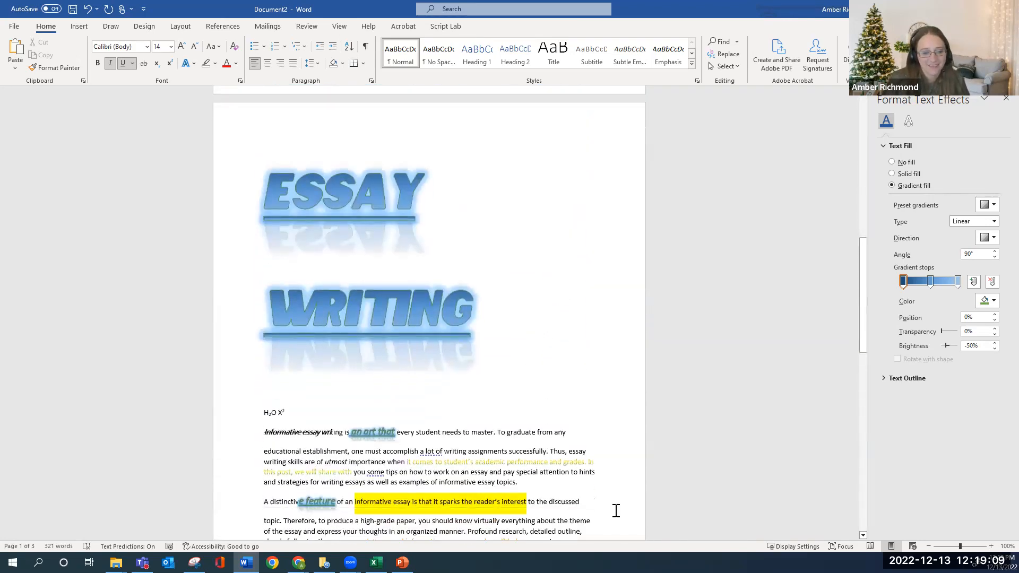